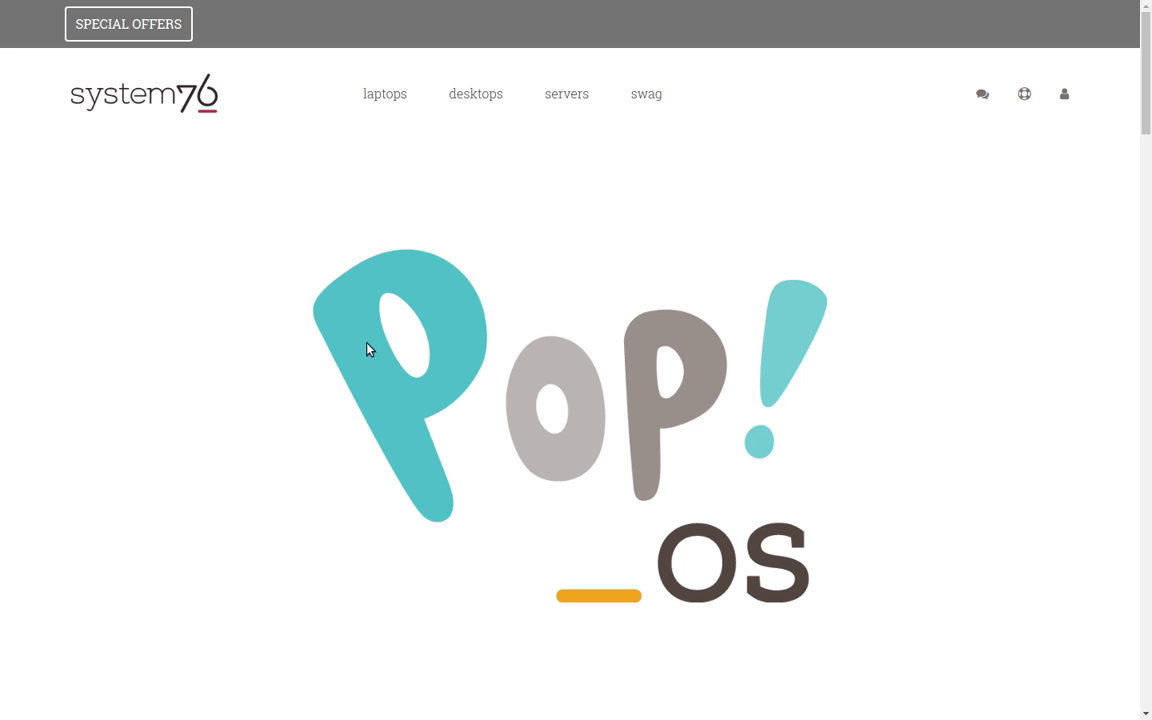
Read through the Pop!_OS page on the System76 site, covering its description, release information, download section and community links.
scroll(578, 303, "down", 3)
scroll(578, 303, "down", 5)
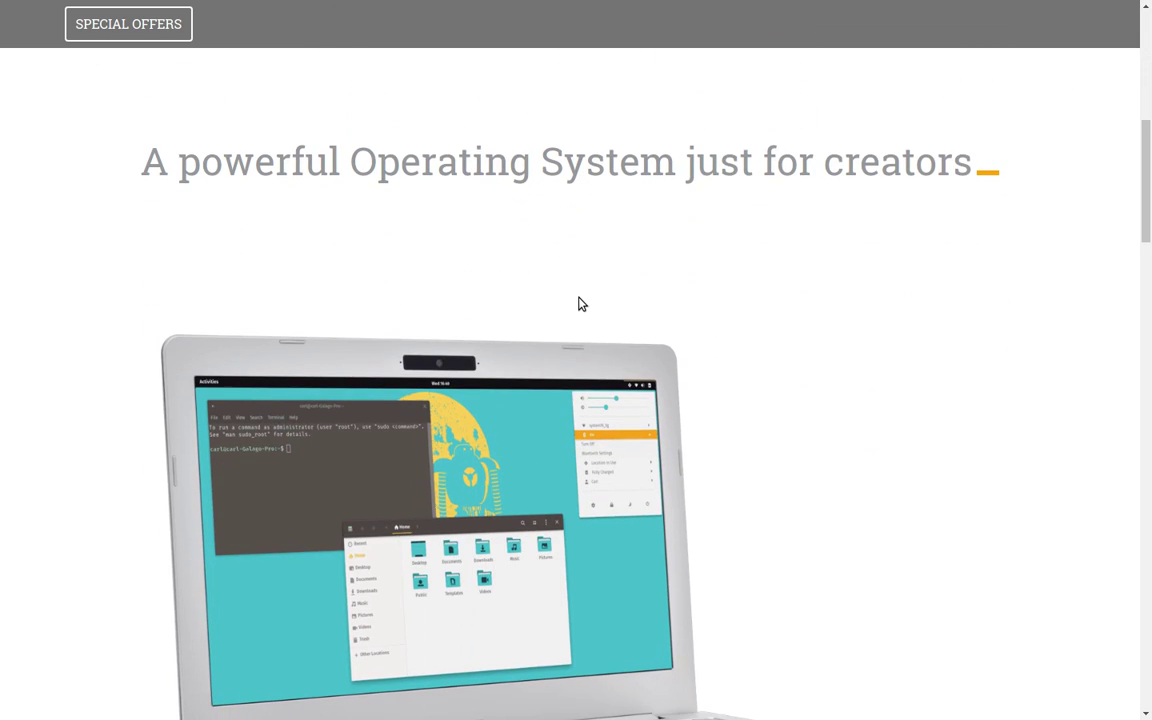
scroll(578, 303, "down", 7)
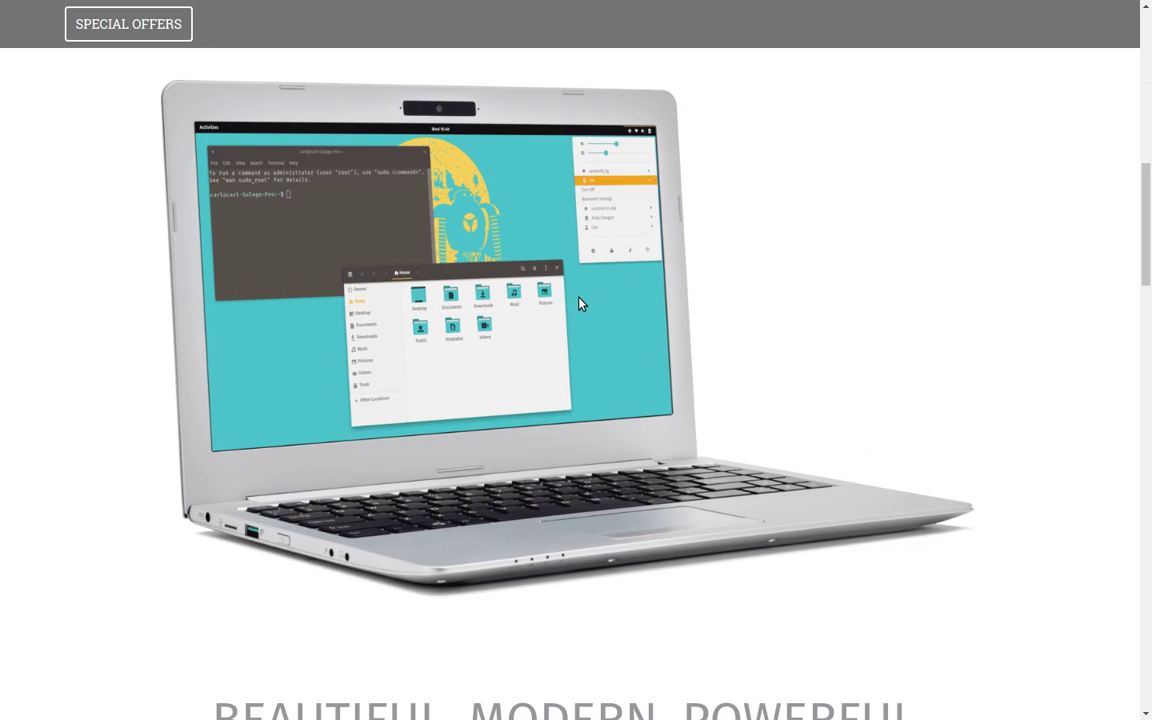
scroll(578, 303, "down", 1)
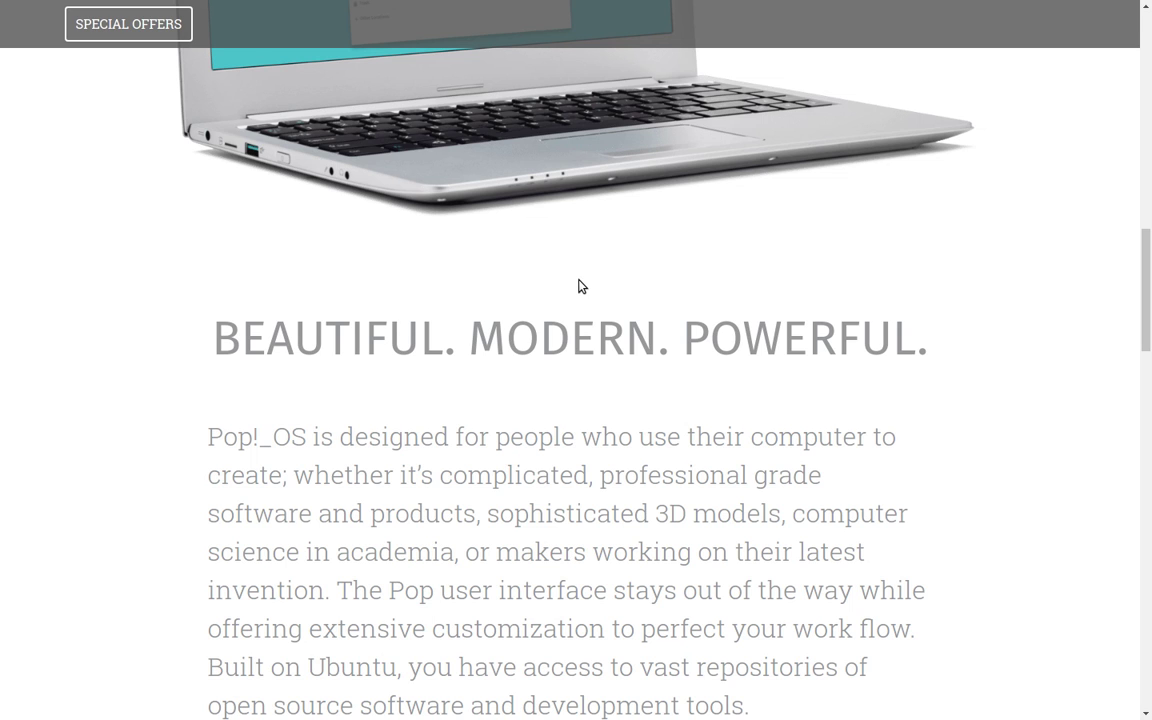
scroll(581, 287, "down", 1)
scroll(580, 281, "down", 4)
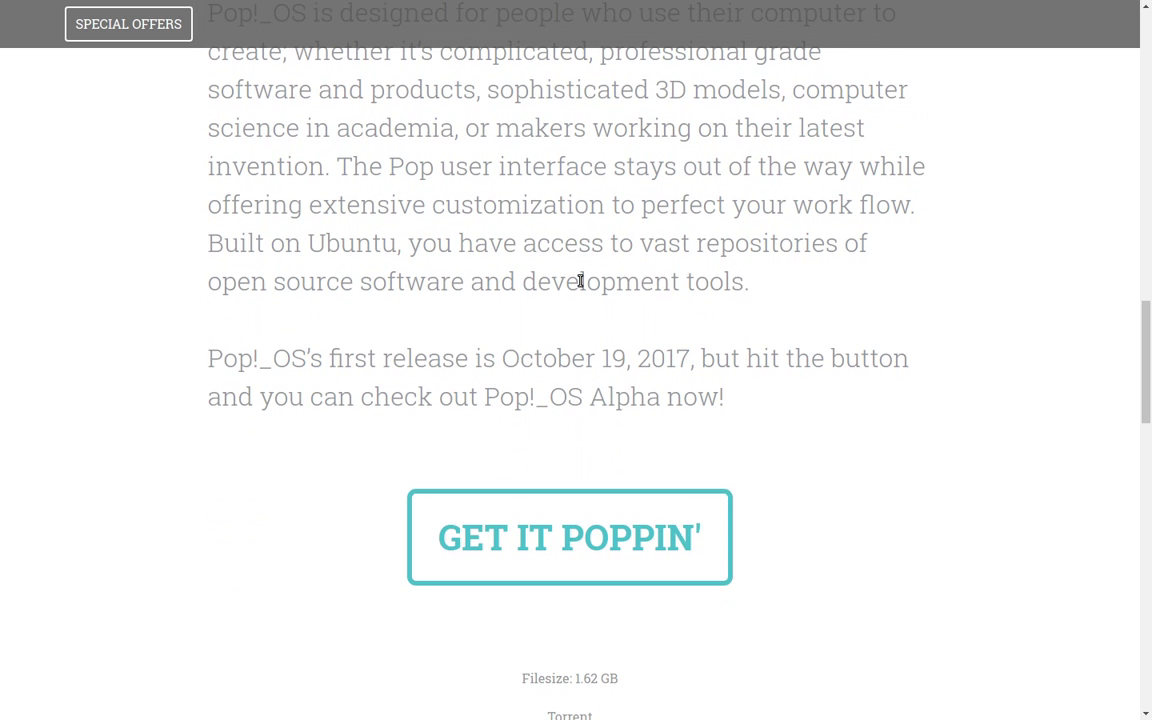
scroll(580, 281, "up", 5)
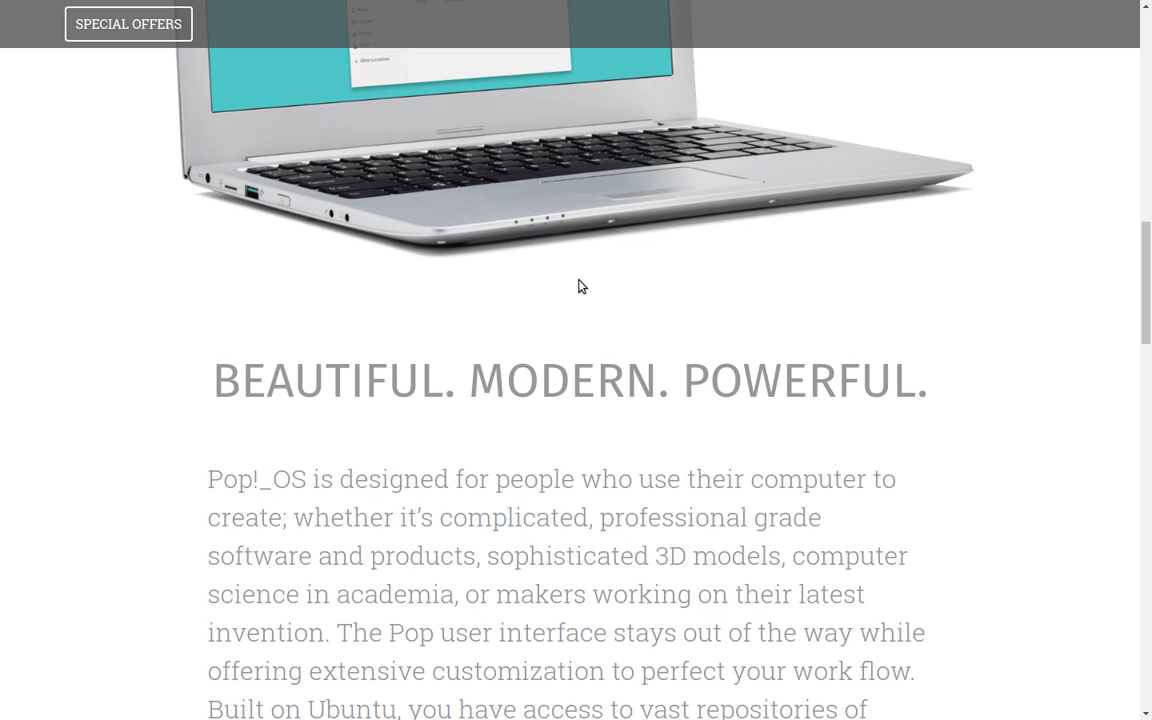
scroll(581, 287, "down", 3)
scroll(580, 283, "up", 1)
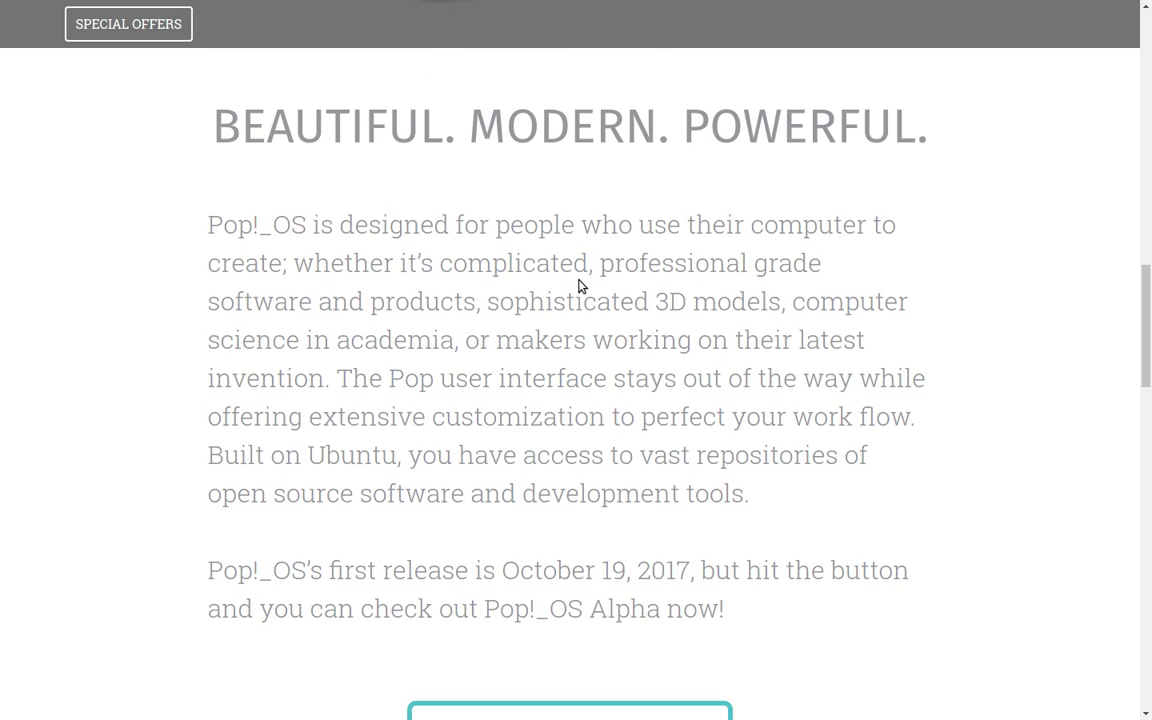
scroll(580, 286, "down", 3)
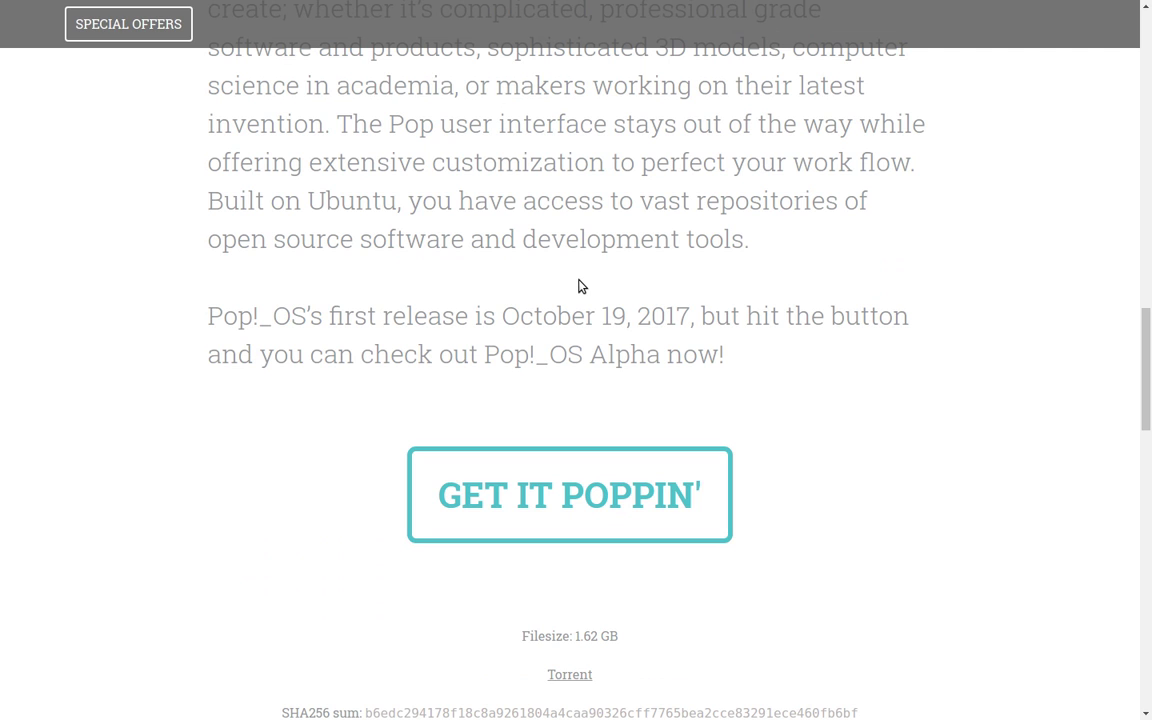
scroll(578, 287, "down", 1)
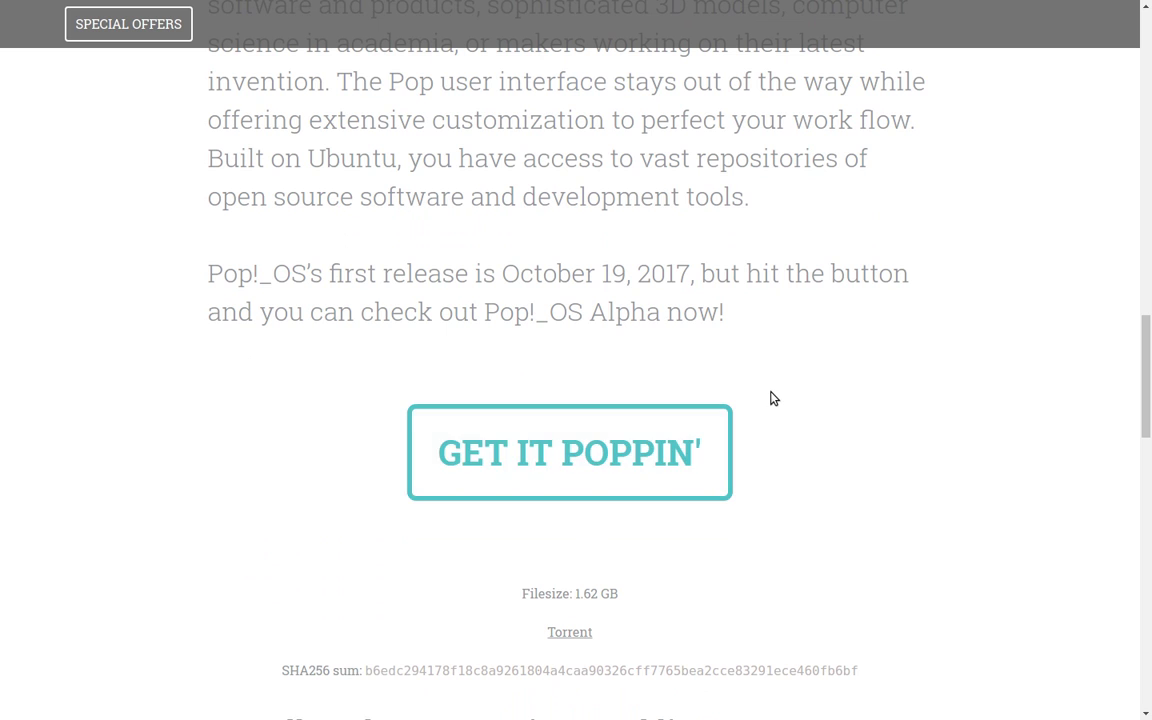
scroll(771, 399, "down", 5)
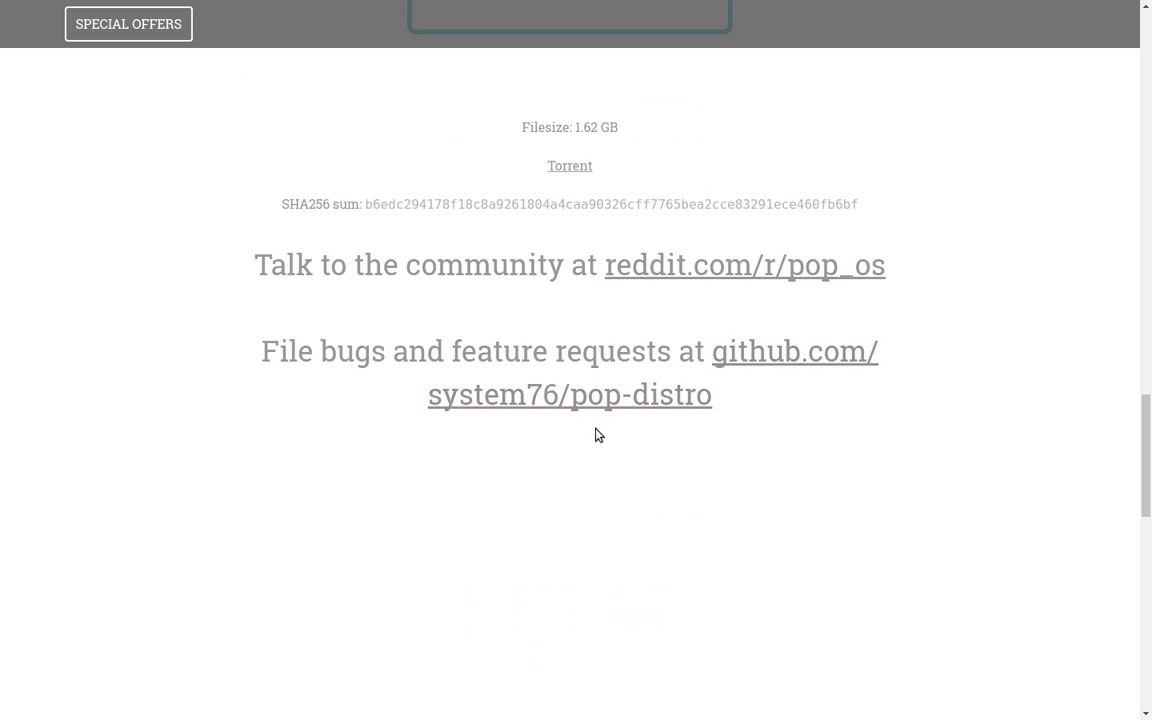
scroll(740, 442, "up", 3)
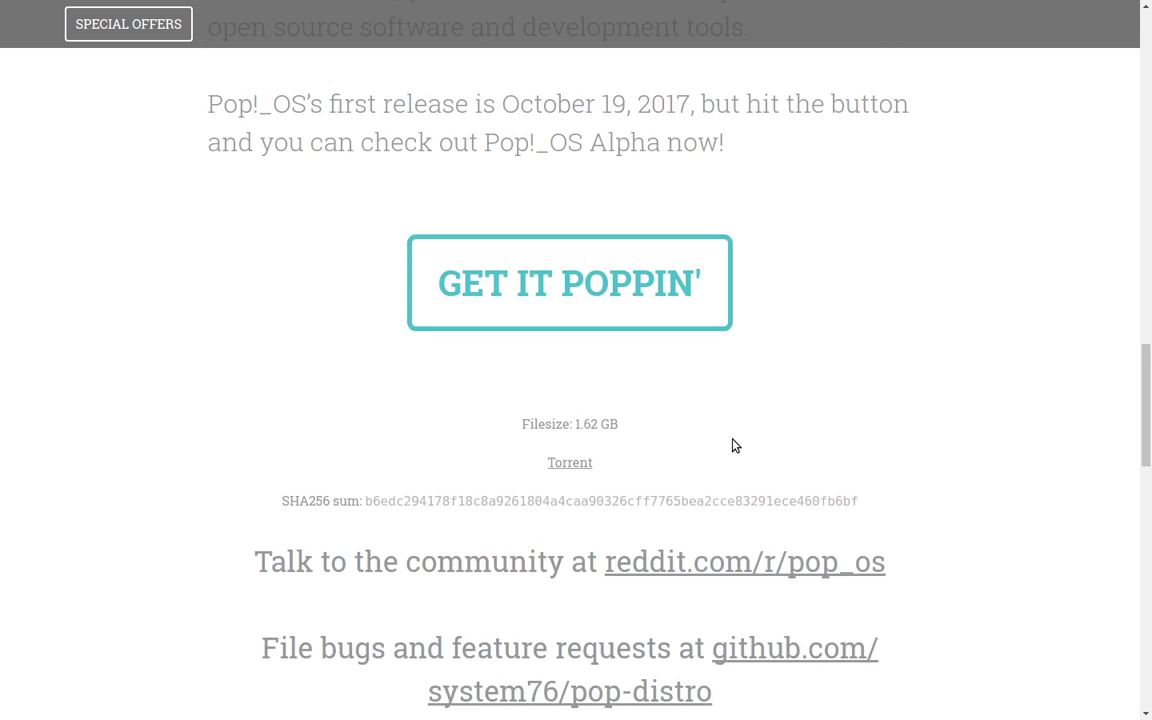
scroll(732, 445, "up", 15)
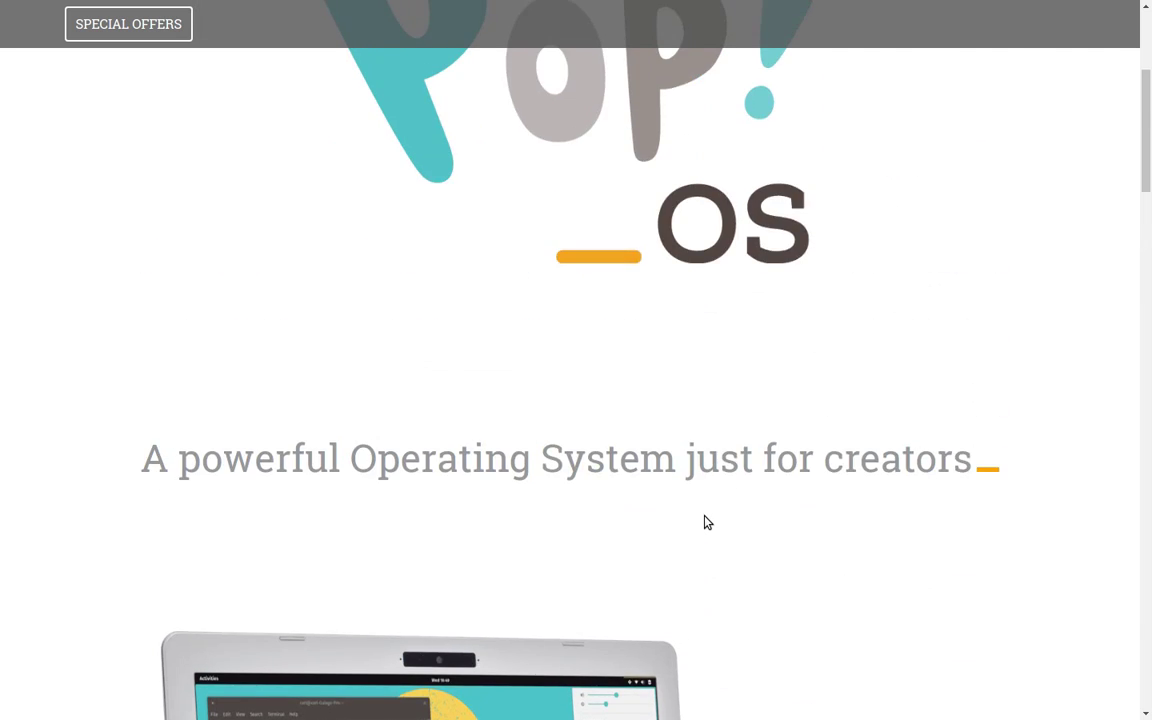
scroll(706, 520, "up", 4)
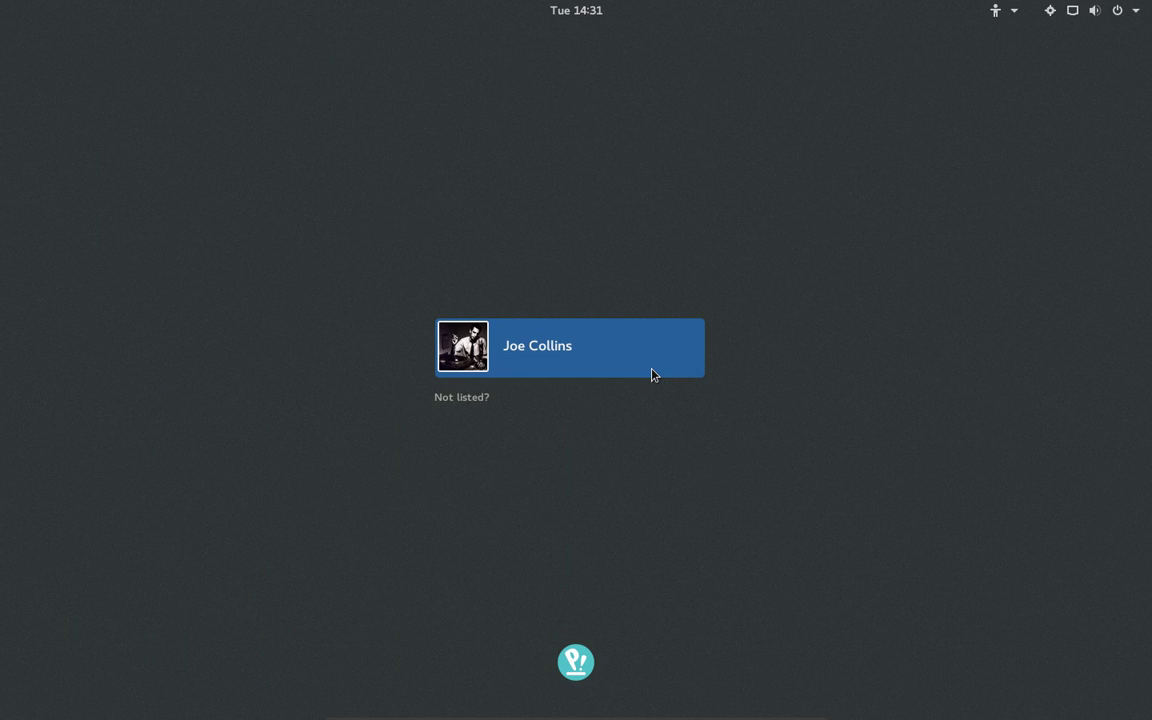
Sign in to the listed desktop account by entering the account password.
left_click(653, 374)
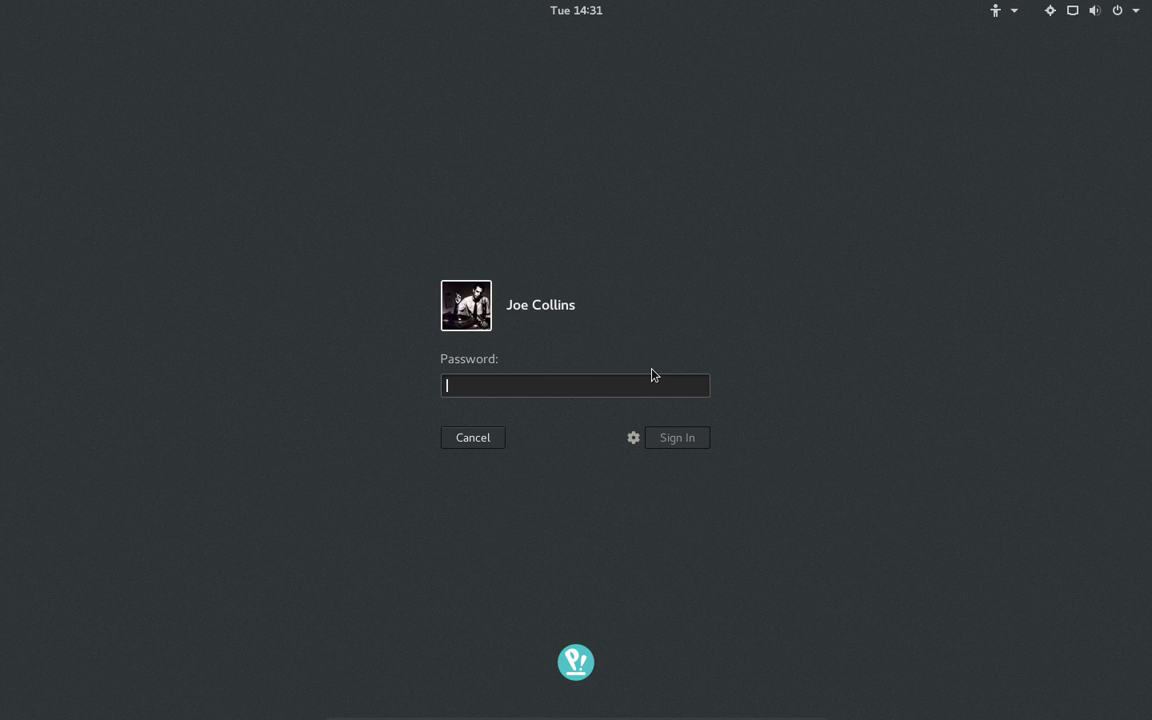
type("••••")
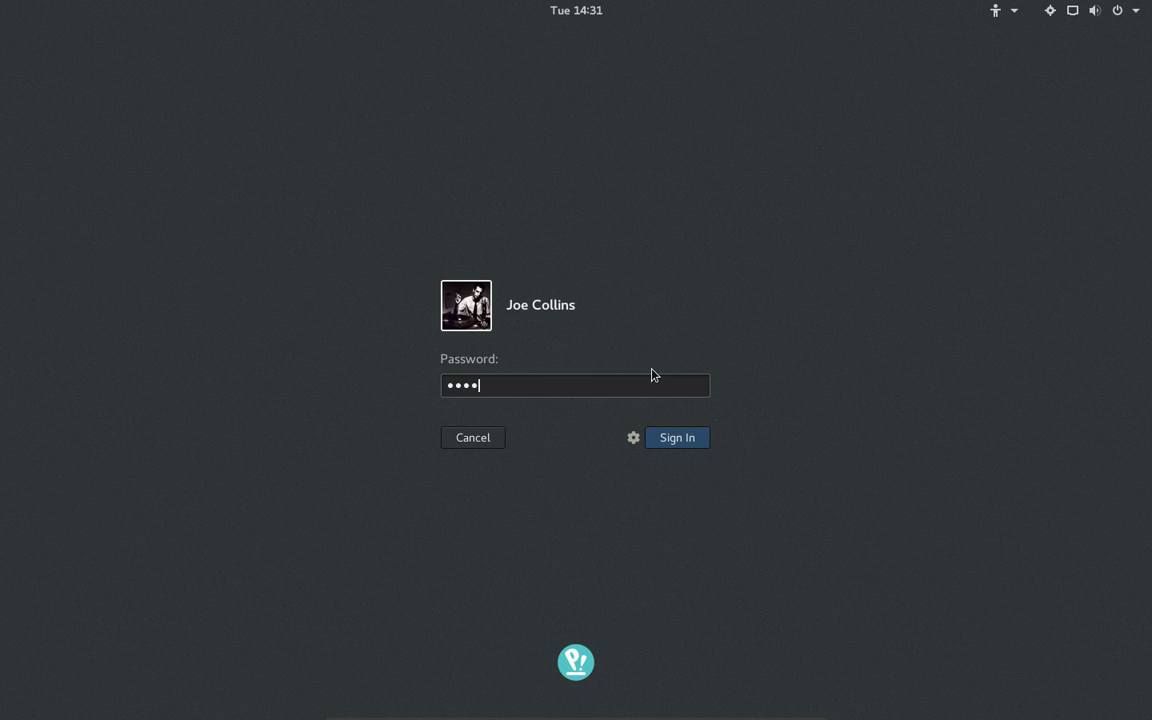
type("••••")
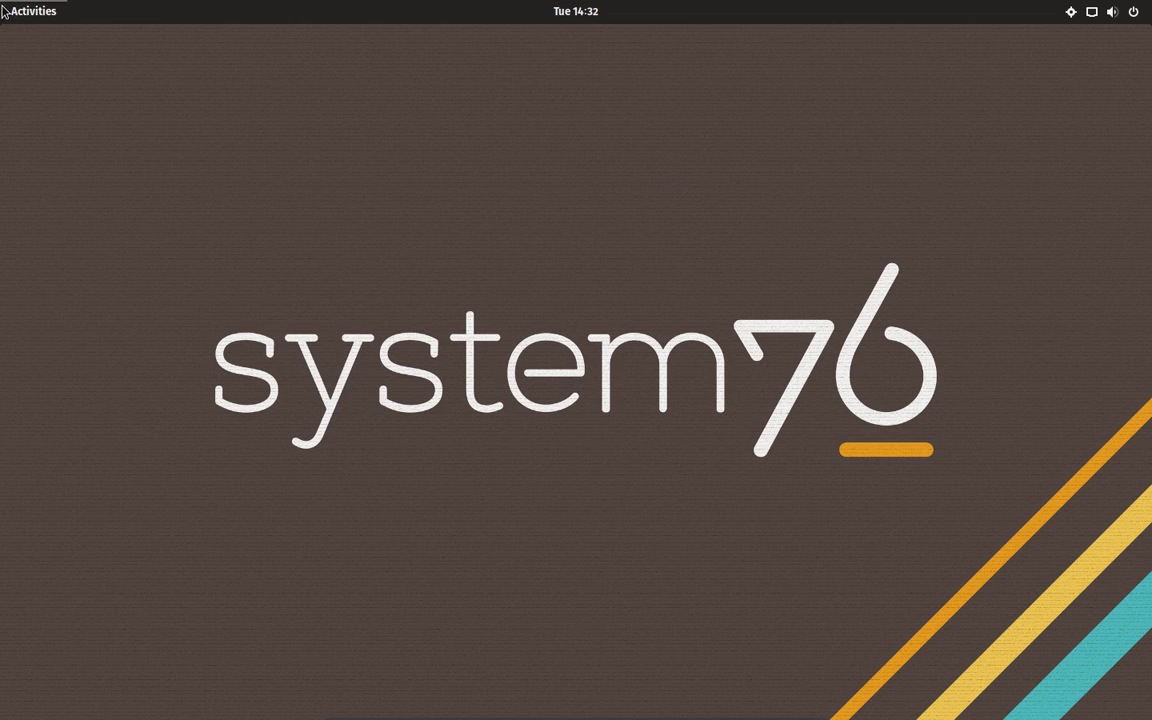
Browse the grid of all installed applications, and view the Home folder in Files before closing it.
left_click(4, 10)
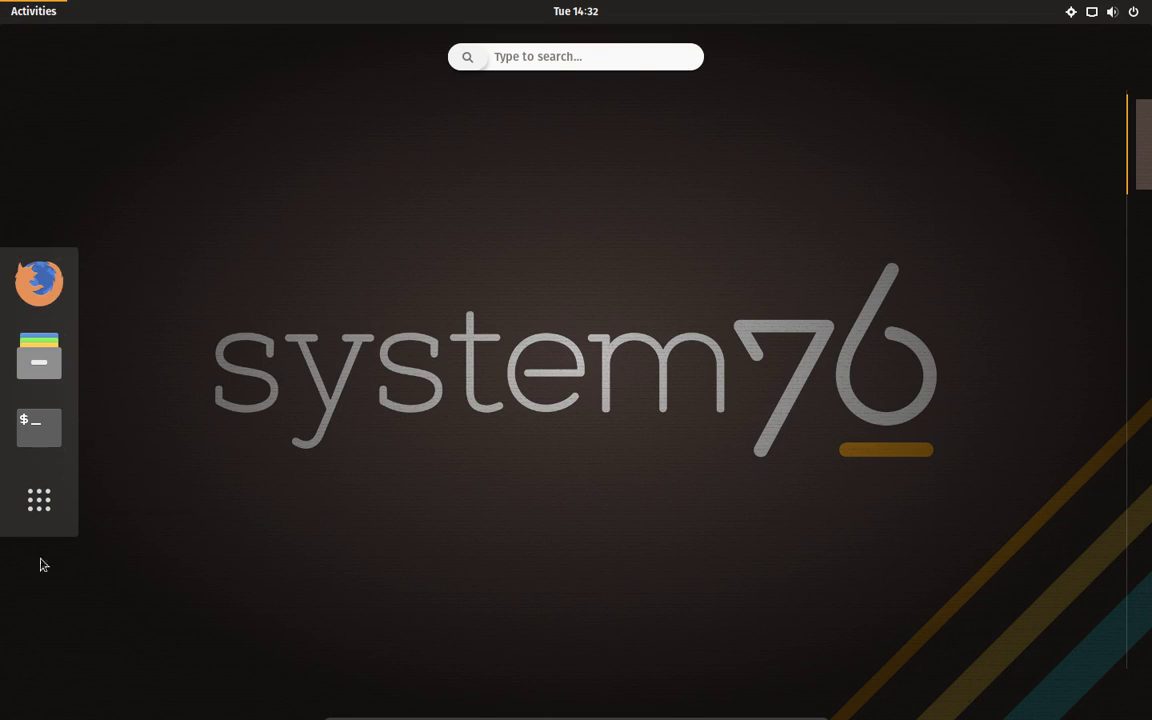
left_click(44, 520)
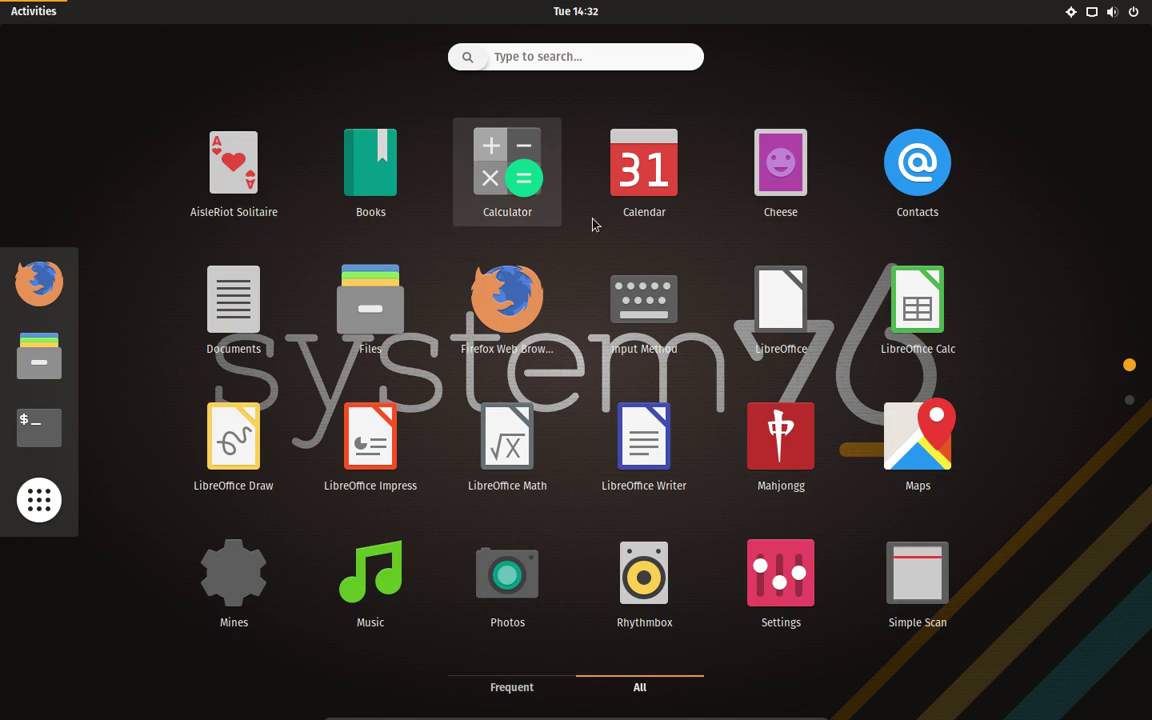
scroll(592, 224, "down", 1)
scroll(592, 224, "up", 1)
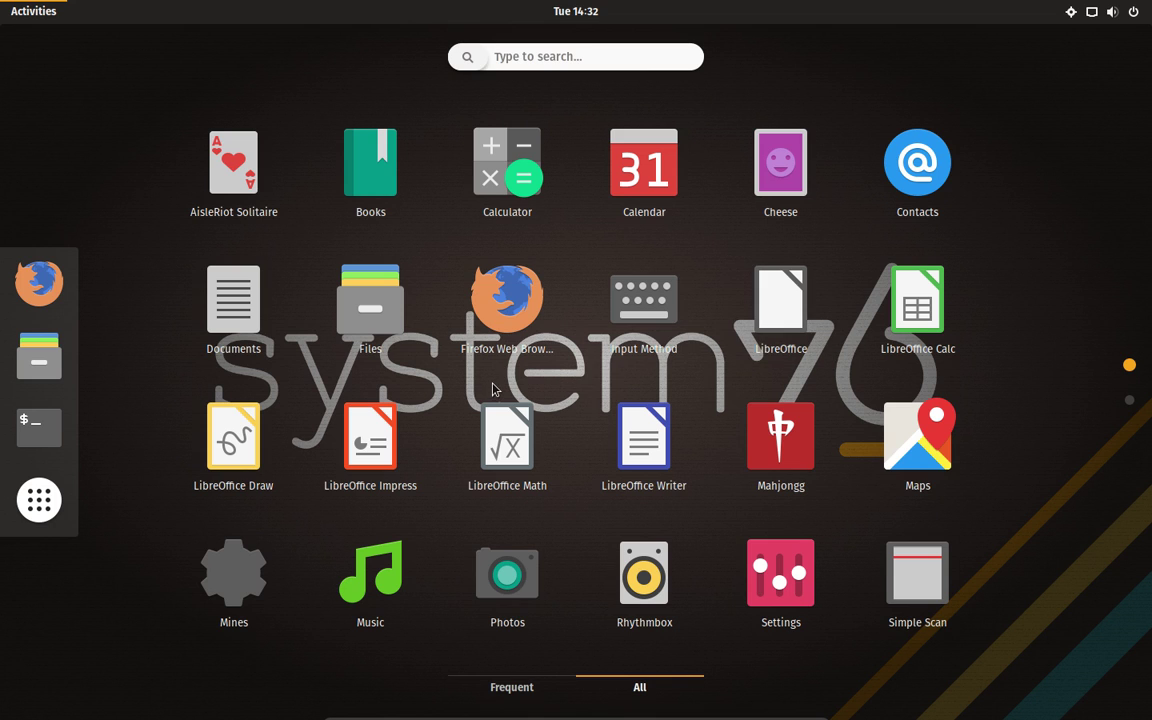
left_click(50, 356)
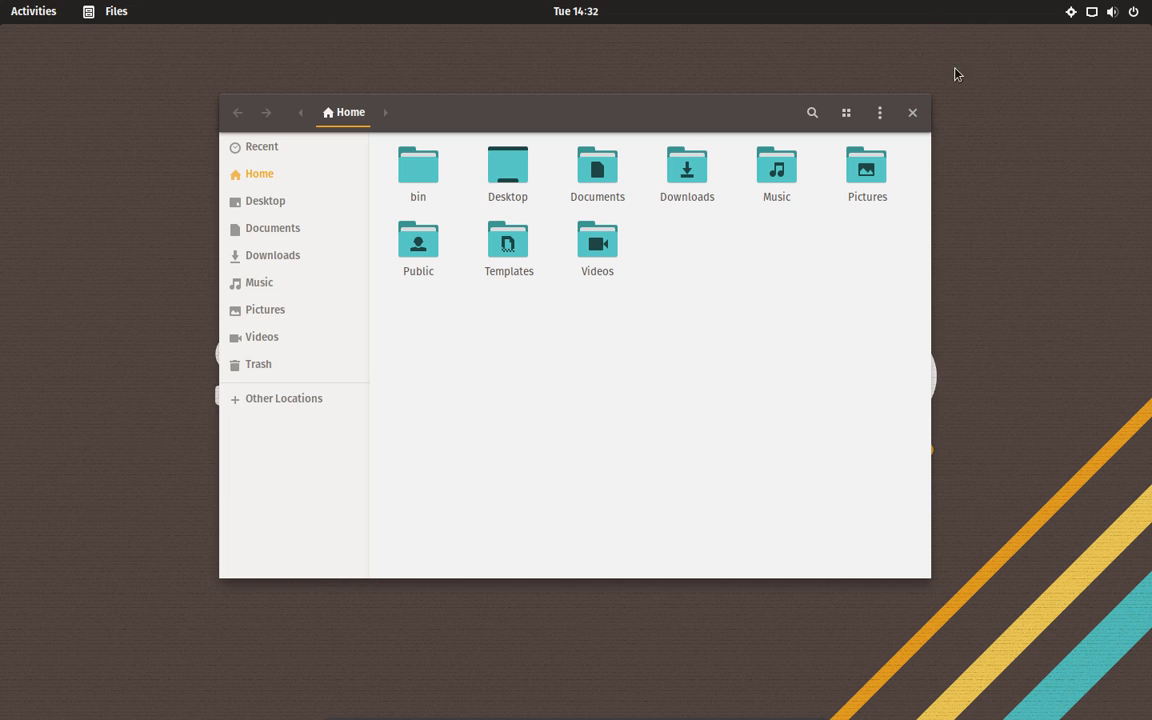
left_click(912, 112)
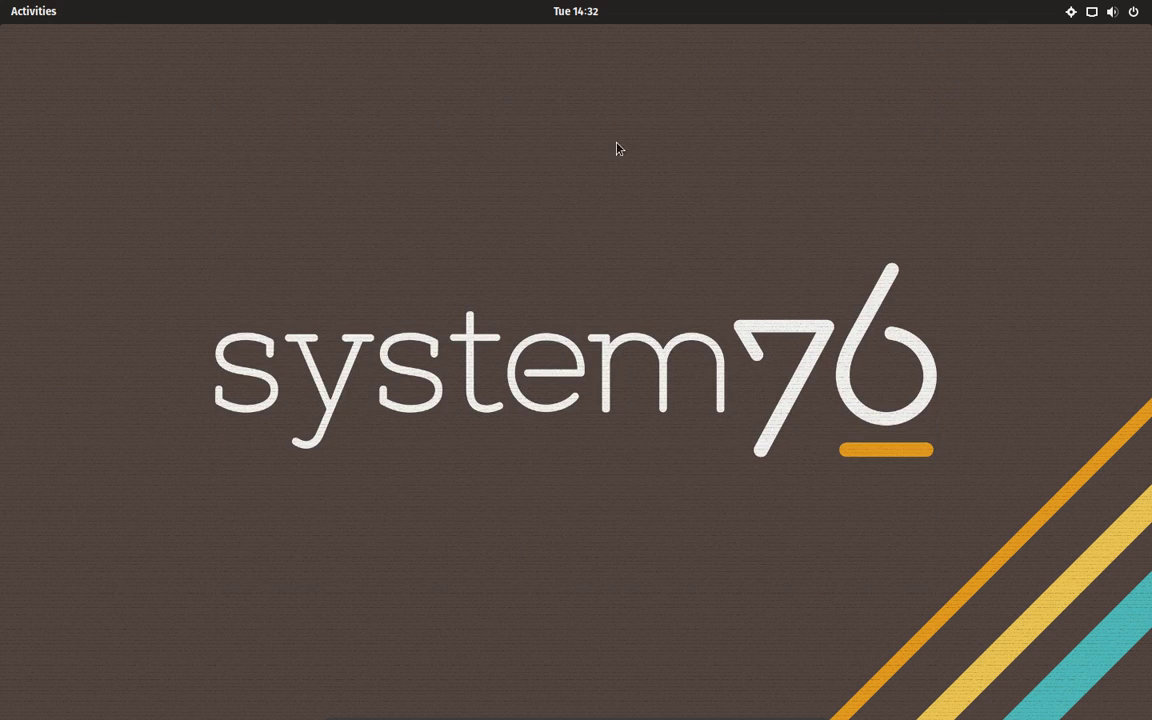
Organize the desktop by name.
right_click(476, 101)
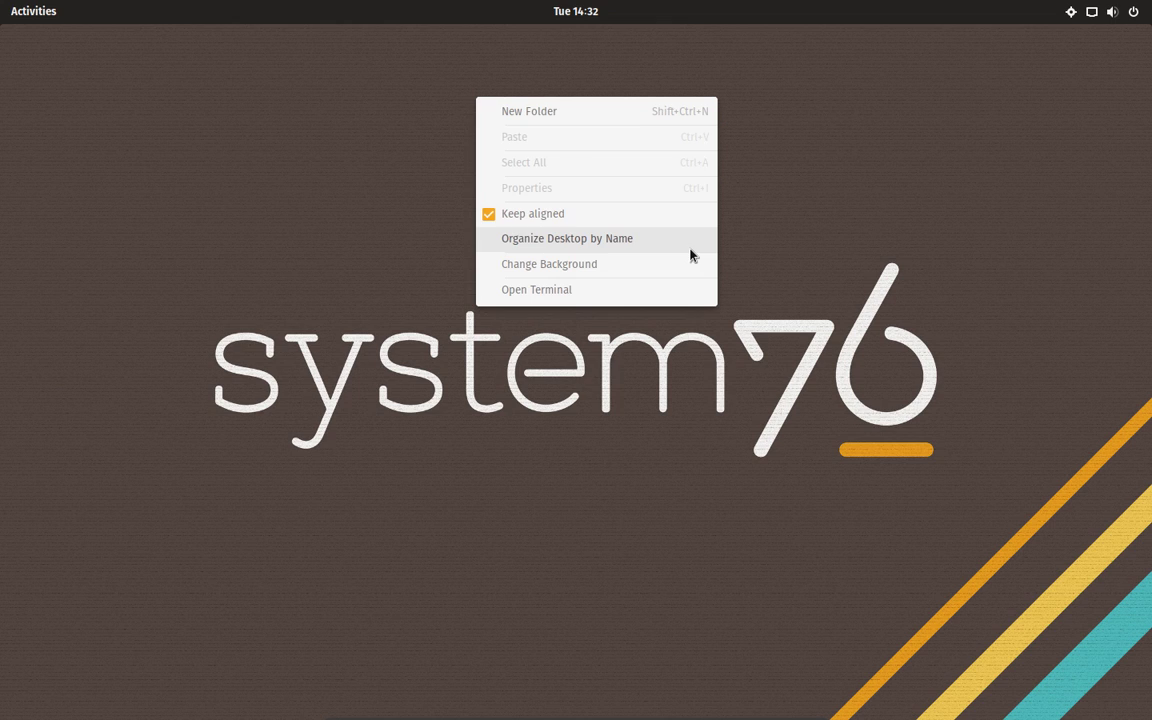
left_click(636, 246)
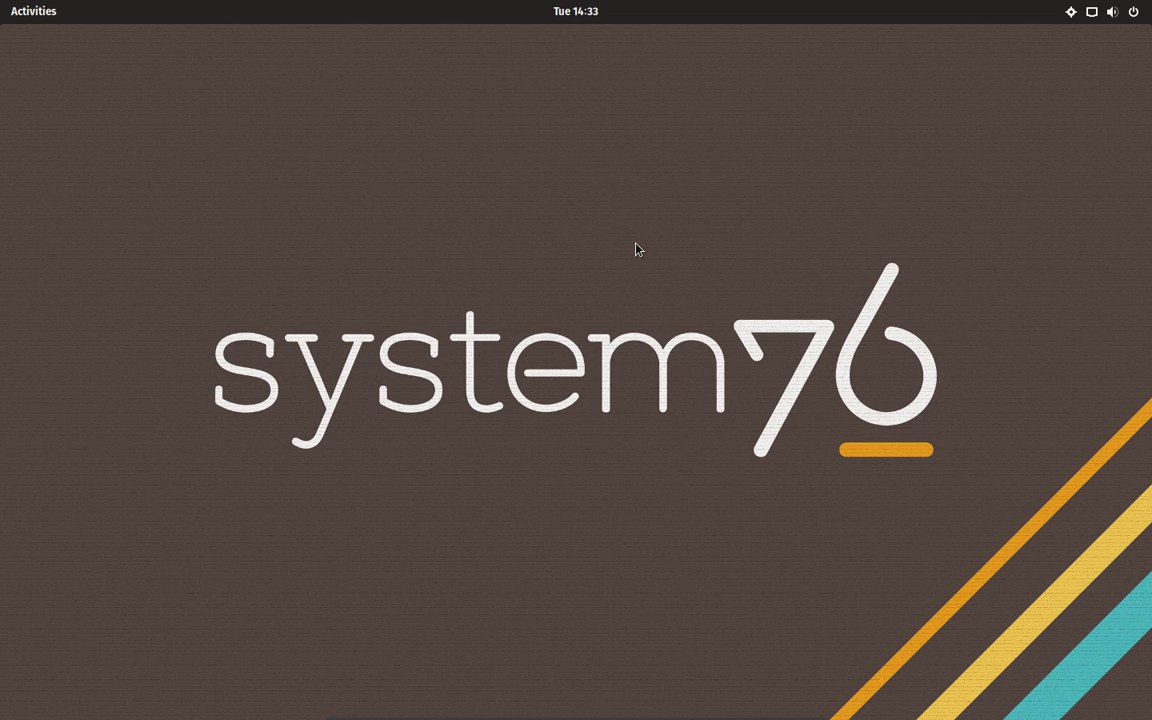
Change the desktop background to the teal "Unleash Your Potential" wallpaper with the yellow moon.
right_click(527, 104)
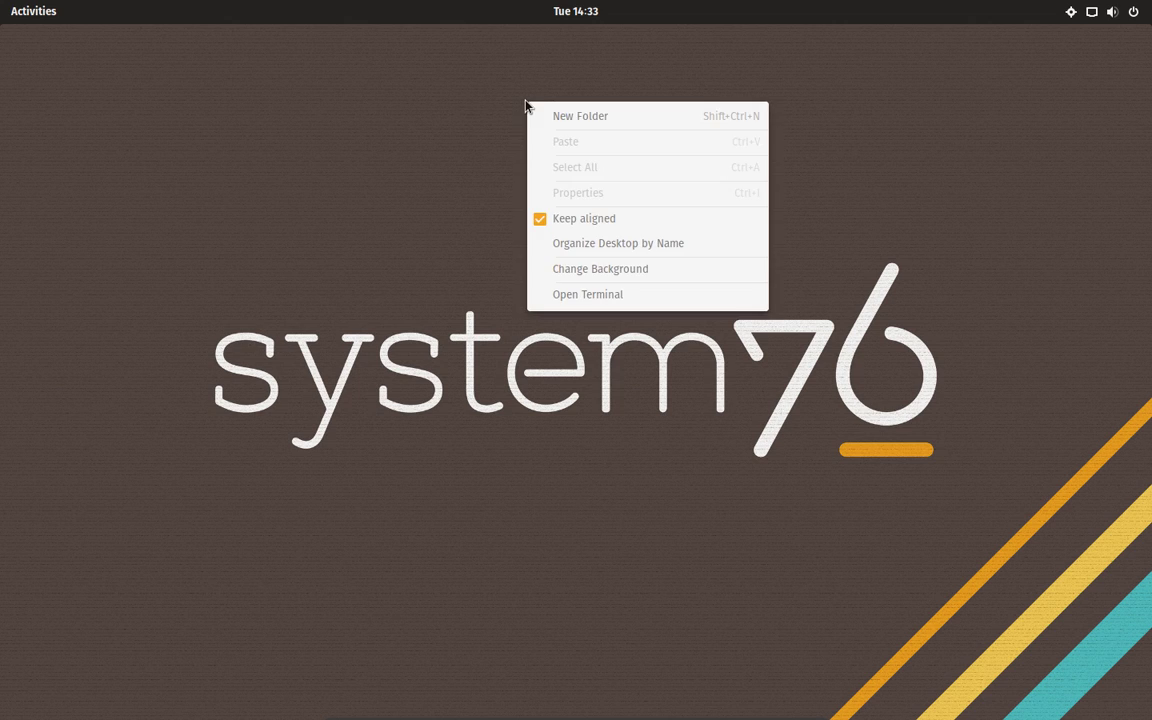
left_click(698, 272)
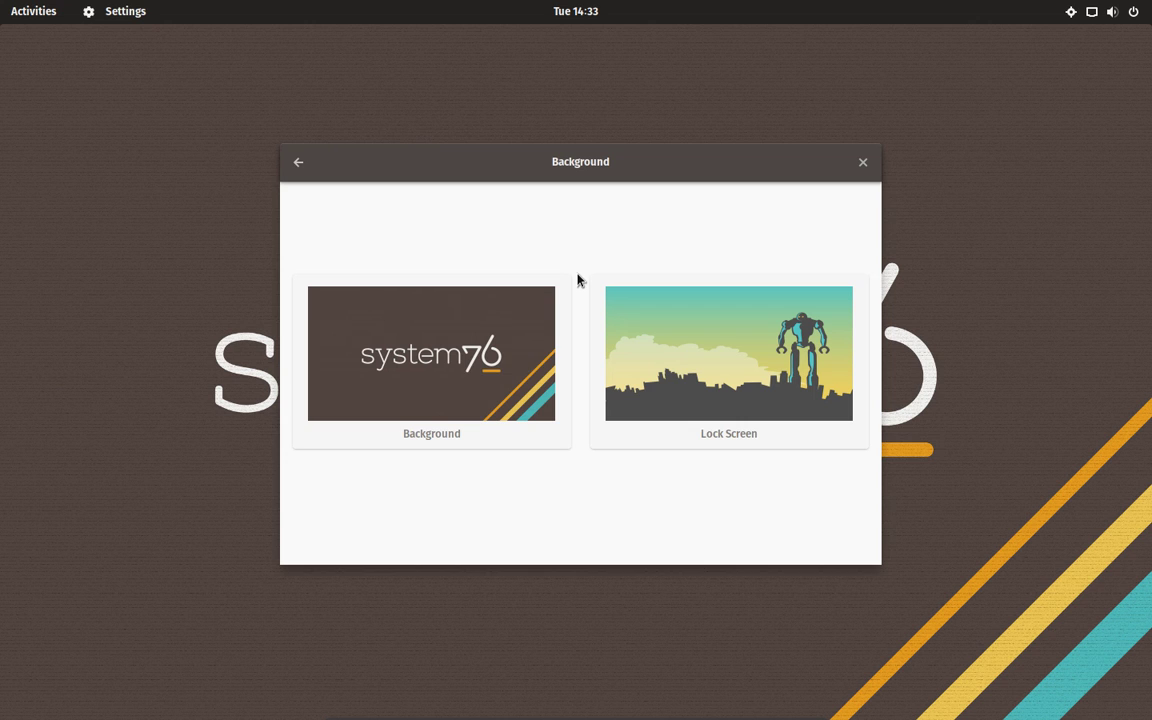
left_click(457, 361)
scroll(643, 380, "down", 2)
scroll(631, 382, "down", 5)
scroll(631, 382, "down", 15)
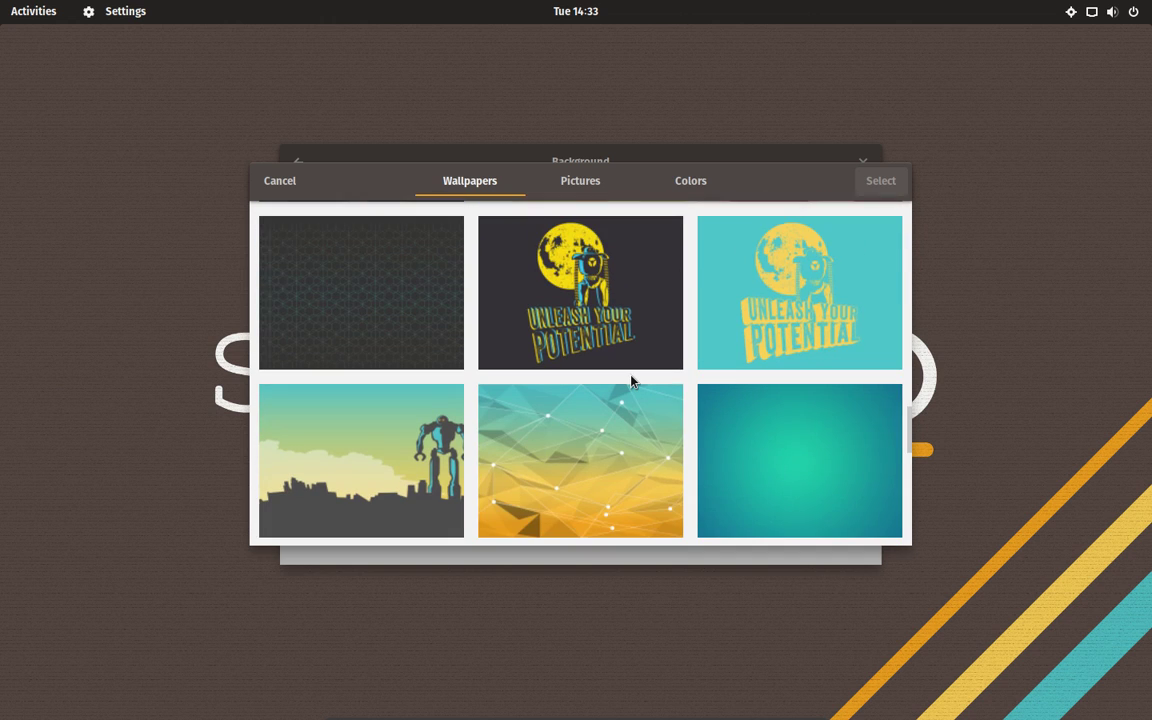
left_click(773, 286)
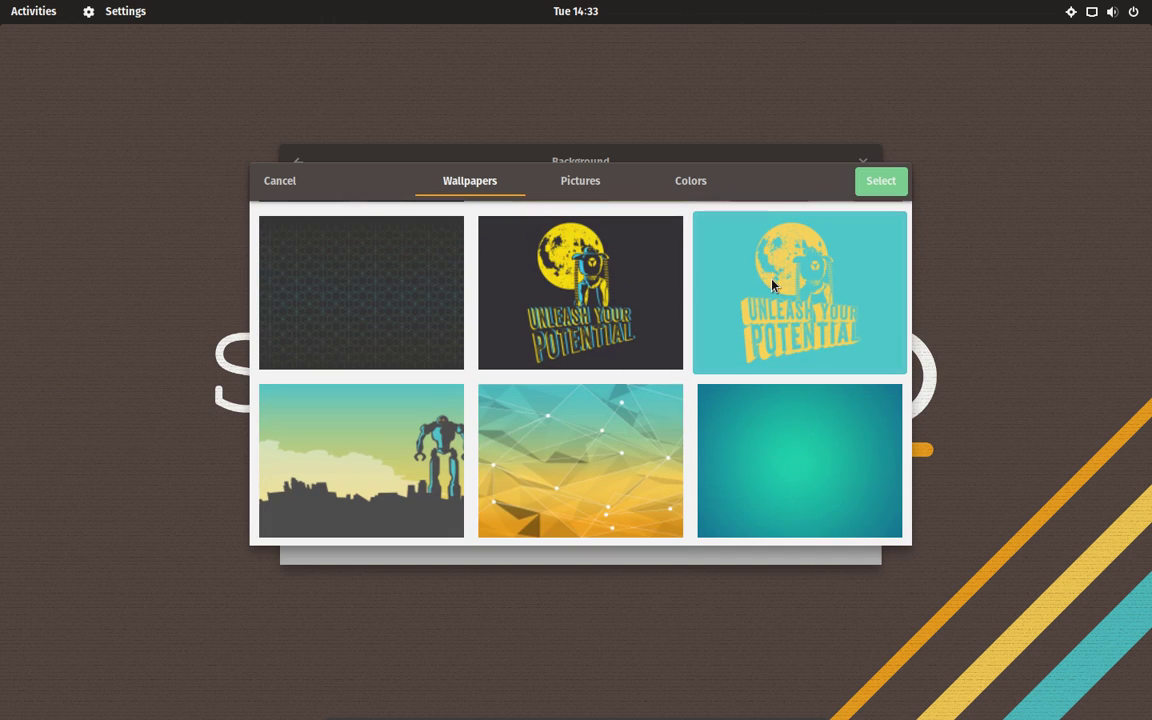
left_click(882, 181)
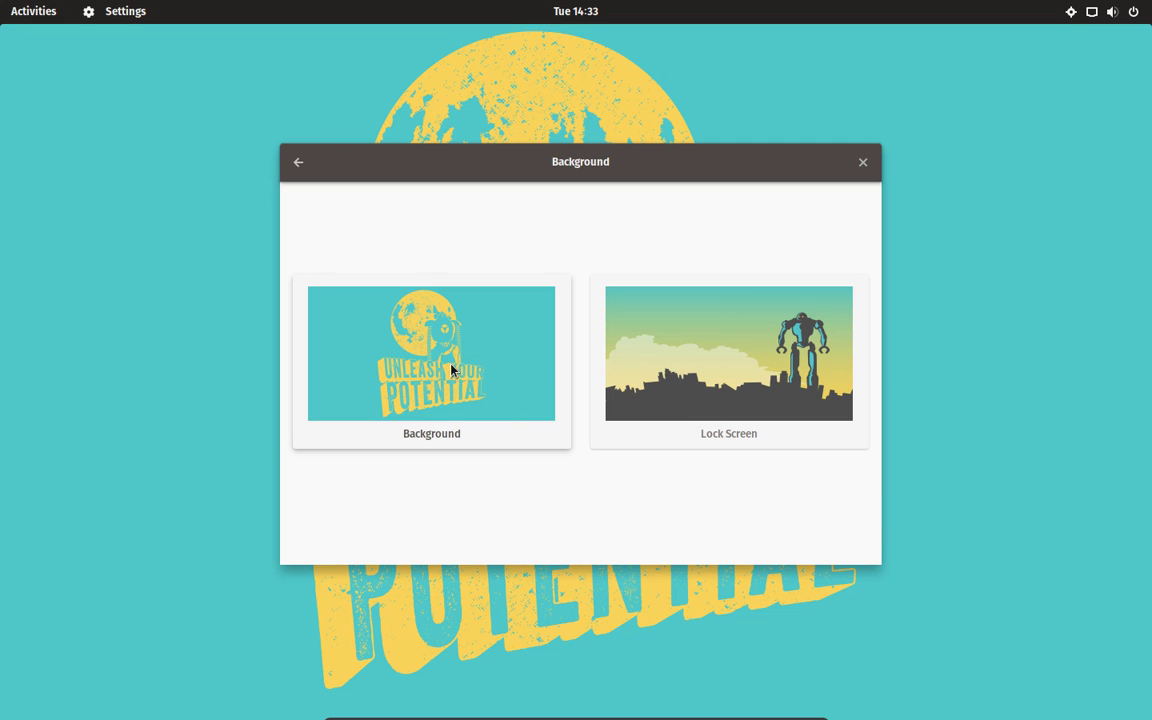
Browse the full collection of available desktop background wallpapers.
left_click(483, 369)
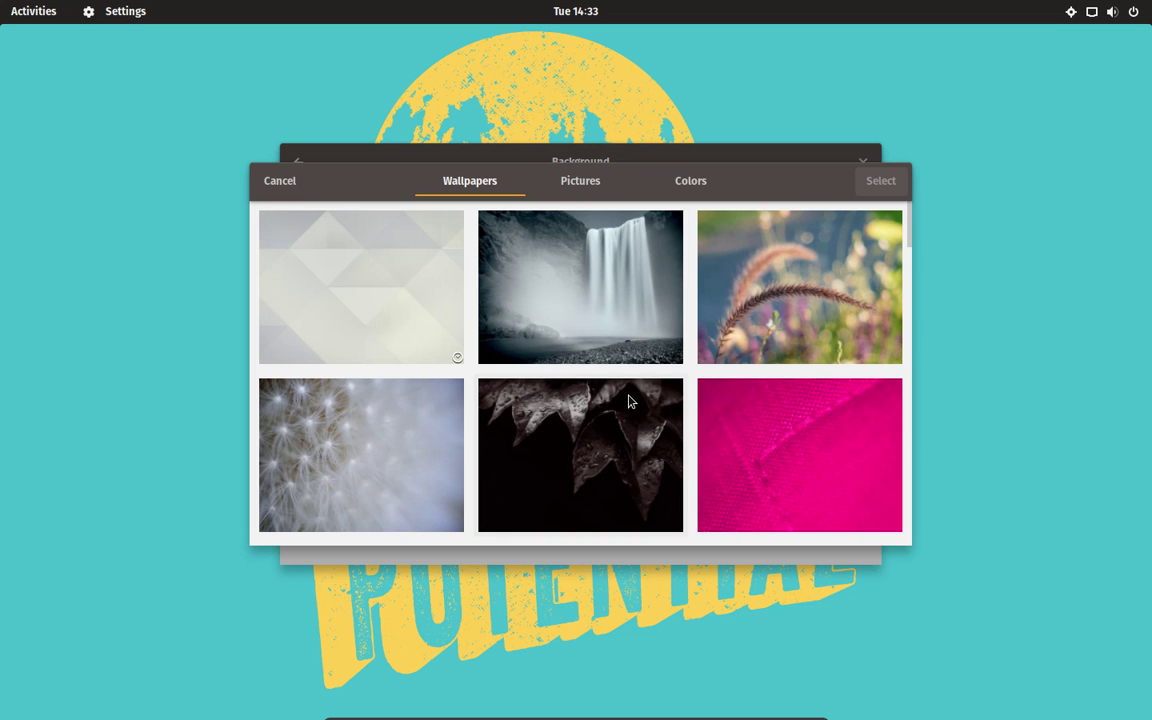
scroll(630, 401, "down", 15)
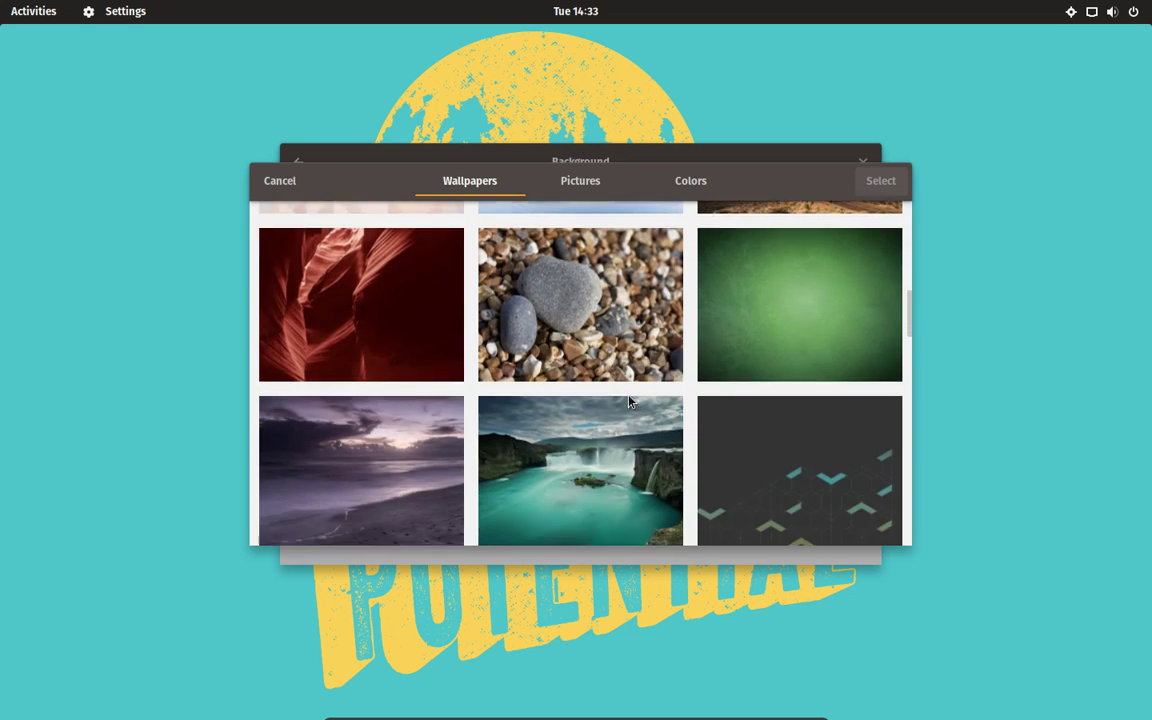
scroll(630, 401, "down", 4)
scroll(630, 401, "down", 4)
scroll(630, 401, "down", 10)
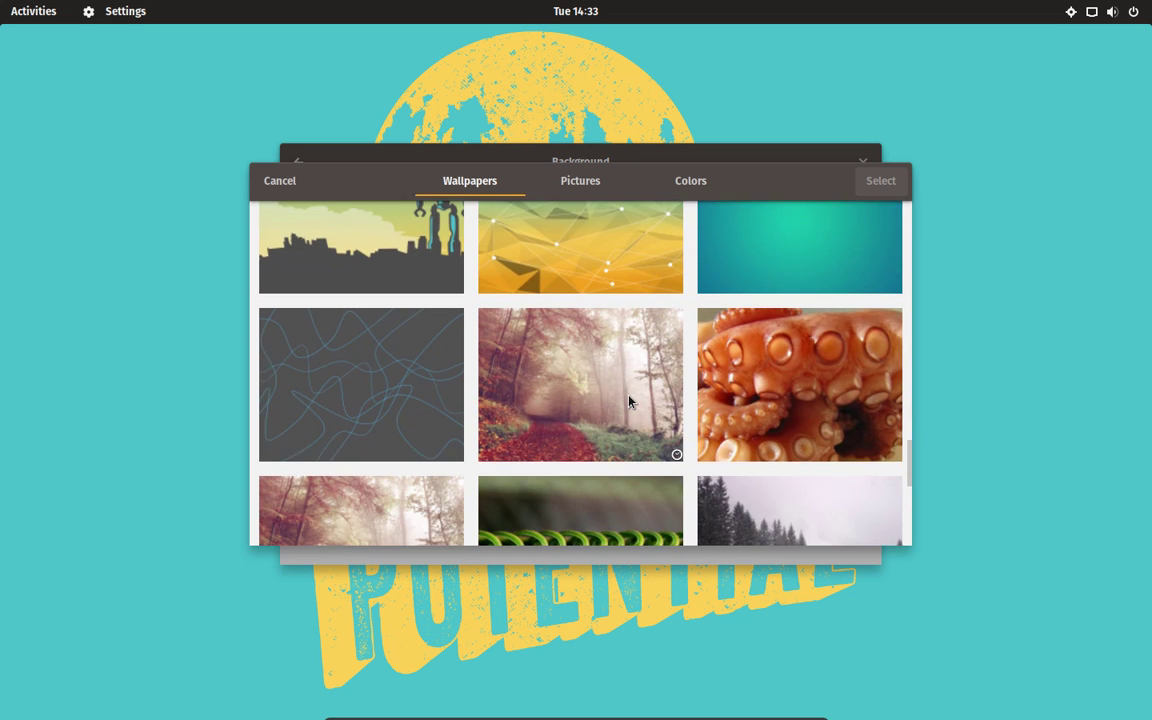
scroll(630, 401, "down", 3)
scroll(630, 401, "up", 11)
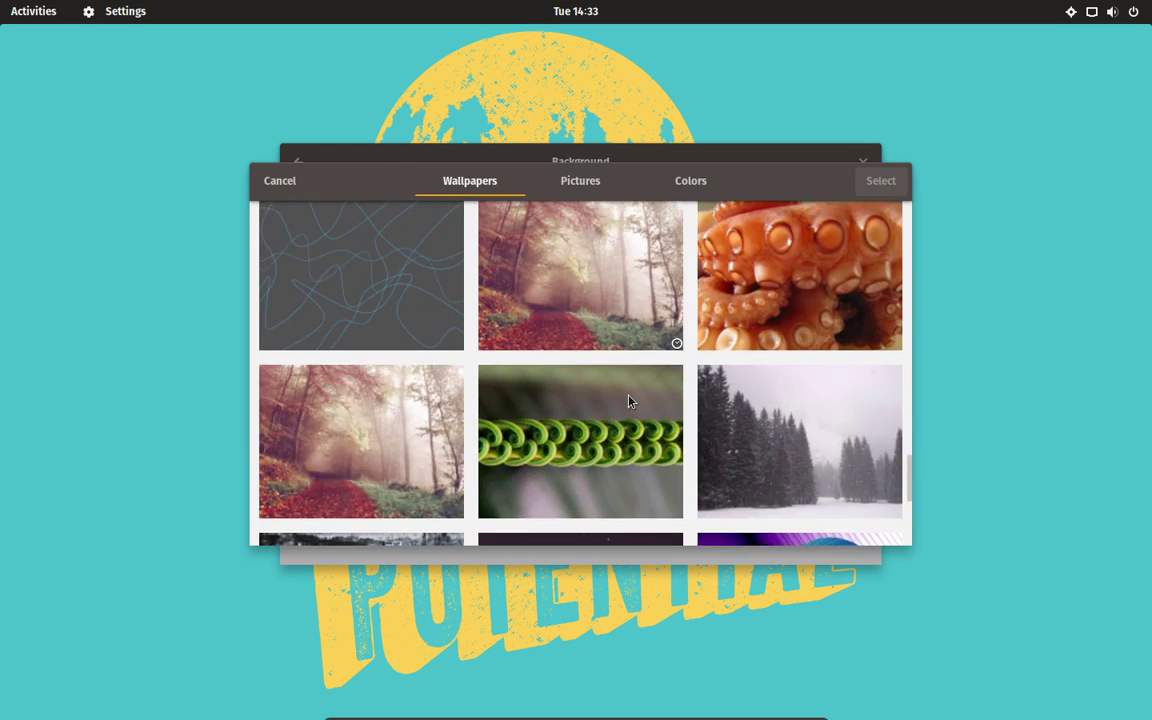
scroll(630, 401, "down", 20)
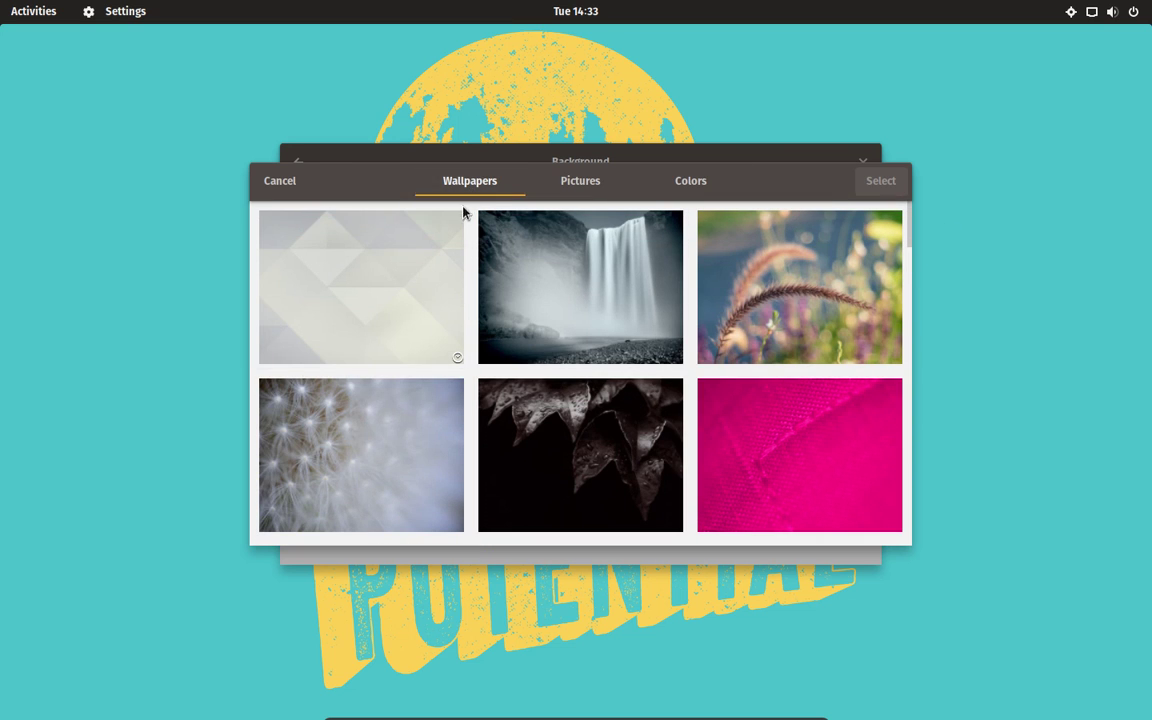
Change the desktop background to the dark "Unleash Your Potential" wallpaper with the yellow moon.
scroll(661, 283, "down", 10)
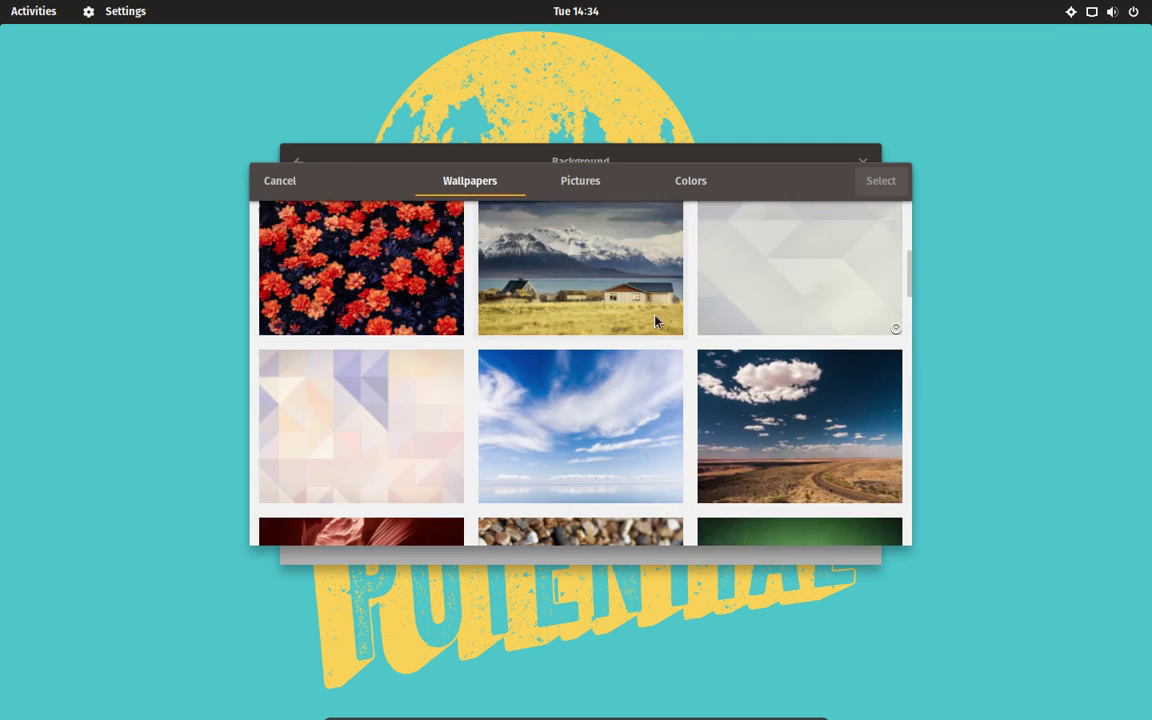
scroll(657, 321, "down", 20)
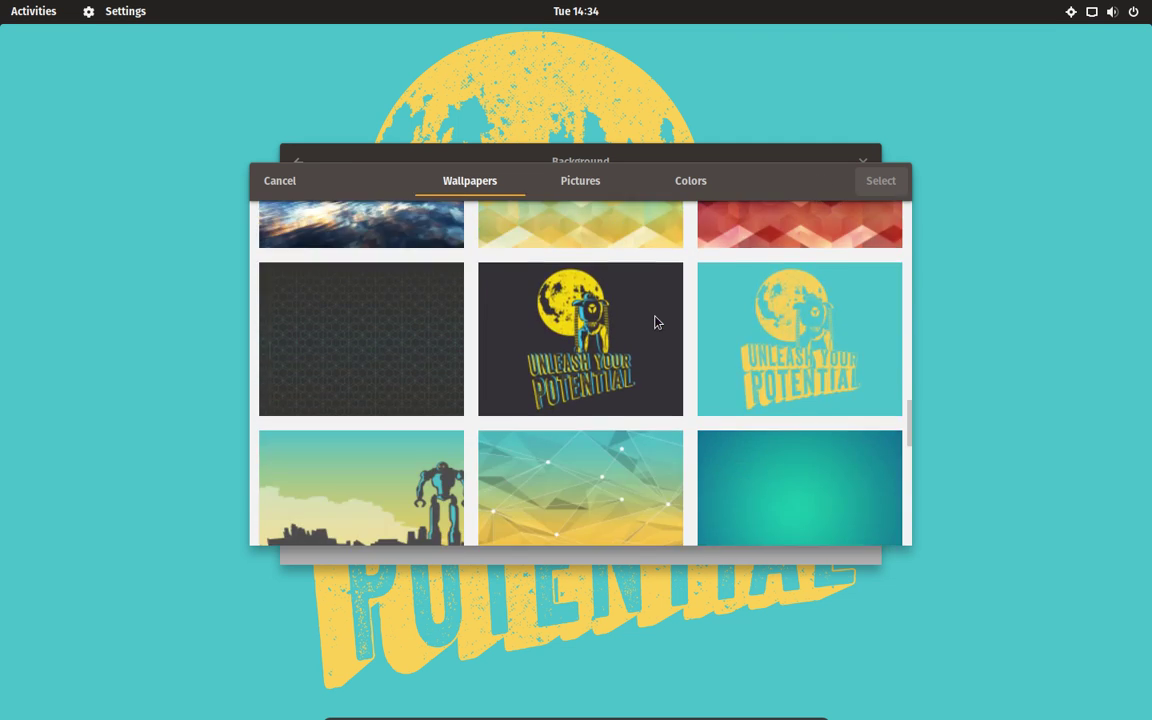
scroll(657, 321, "down", 10)
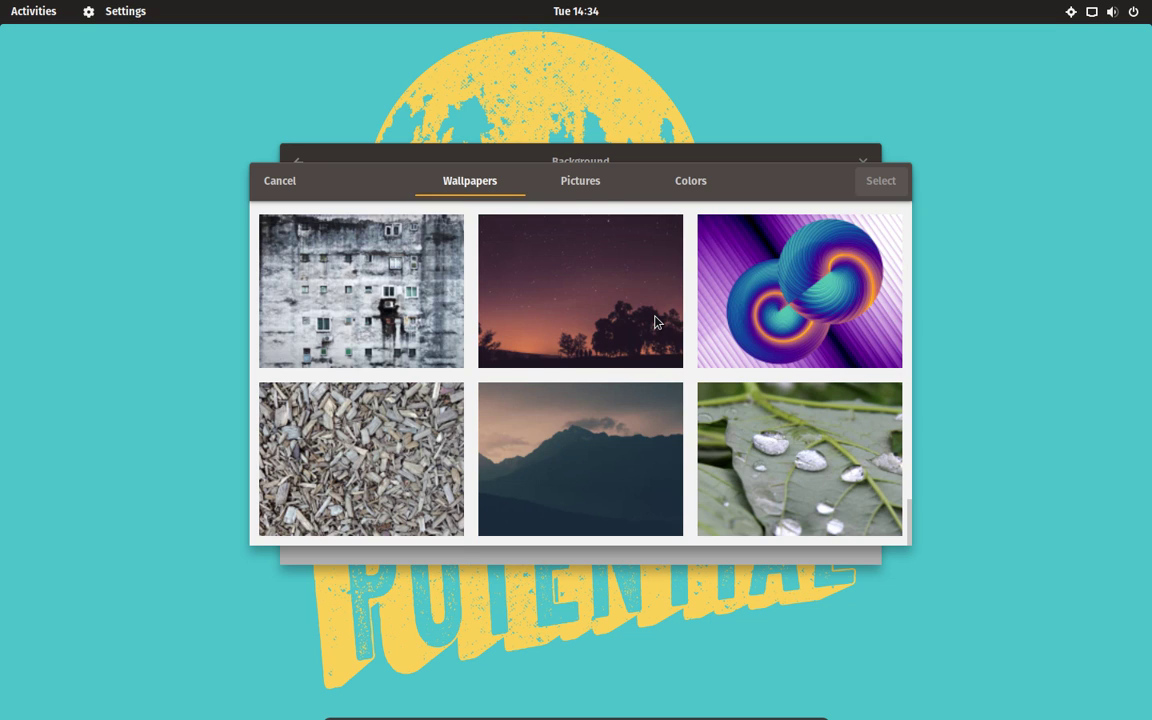
scroll(657, 321, "up", 10)
scroll(657, 321, "down", 6)
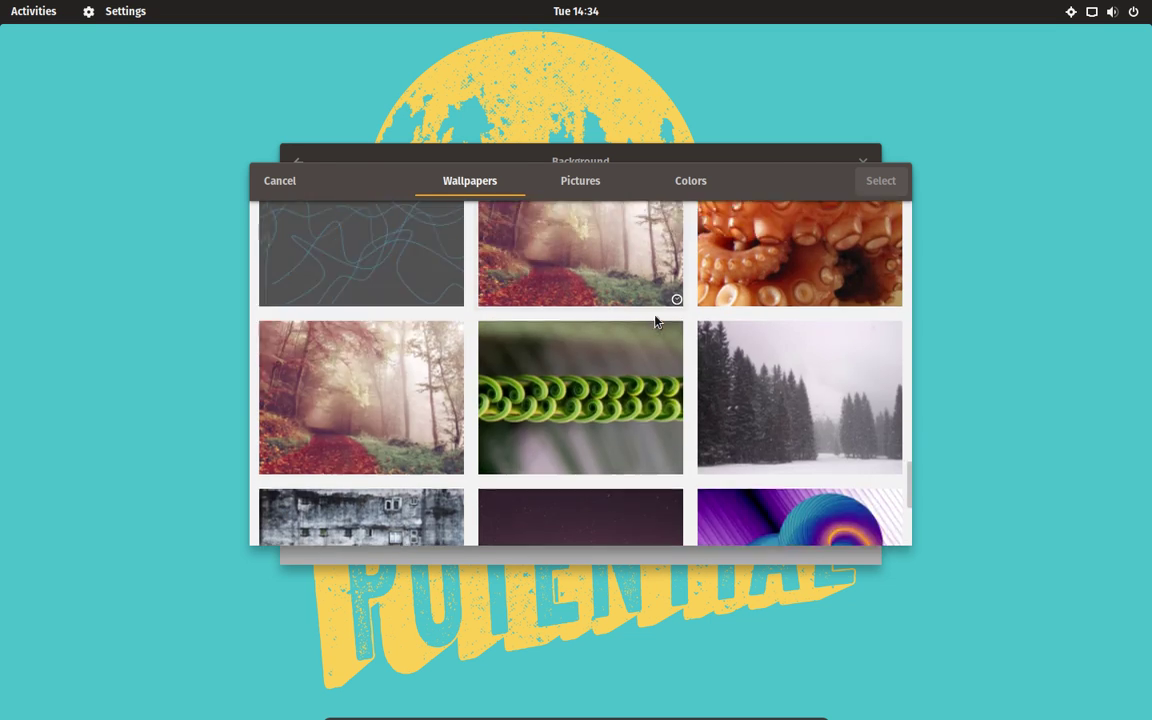
scroll(657, 321, "down", 3)
scroll(657, 321, "up", 10)
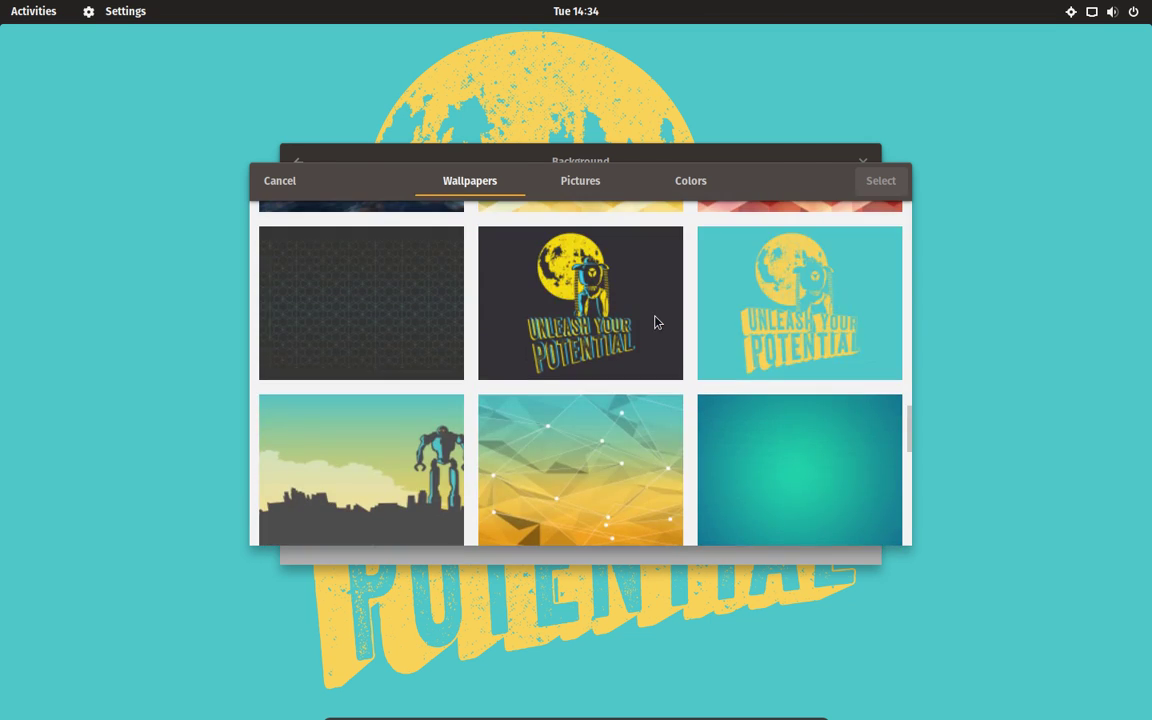
left_click(645, 302)
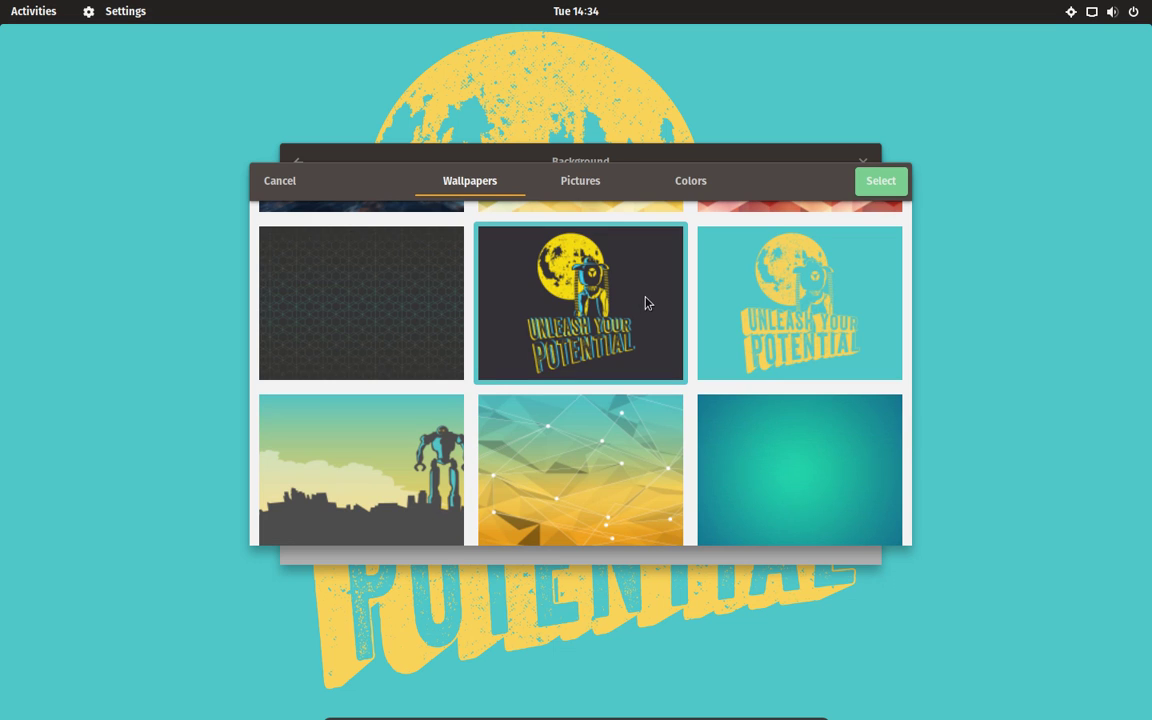
left_click(875, 182)
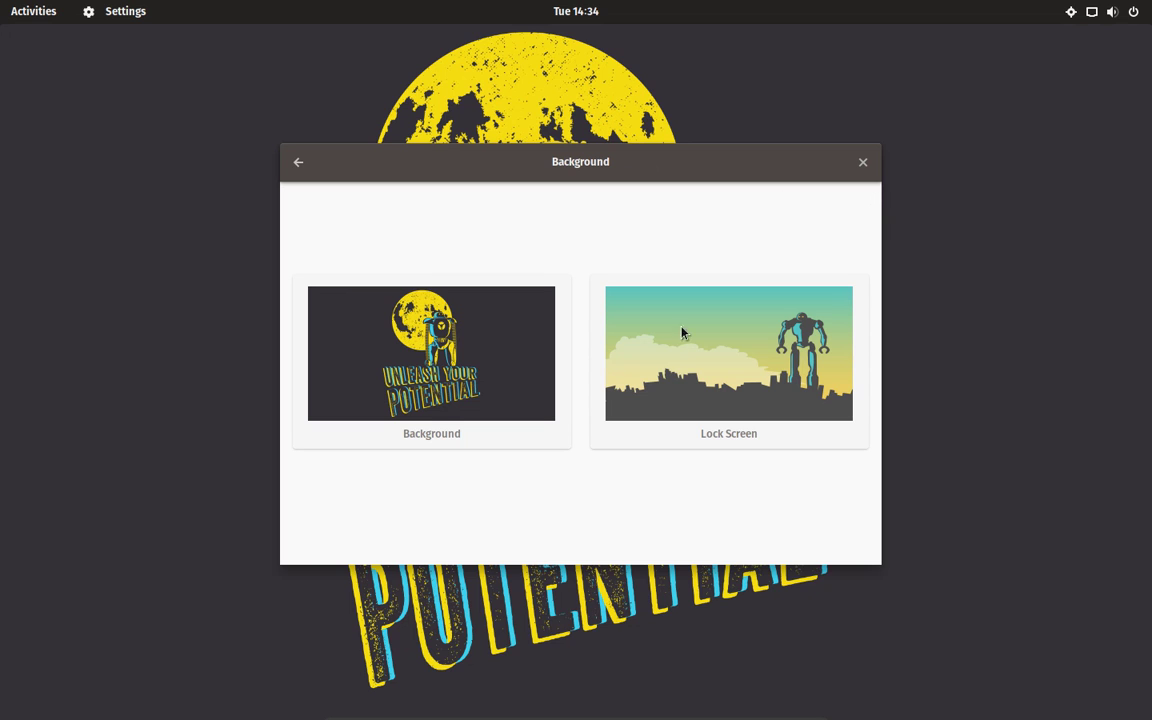
Change the desktop background to the brown system76 wallpaper with diagonal stripes and close Settings.
left_click(488, 368)
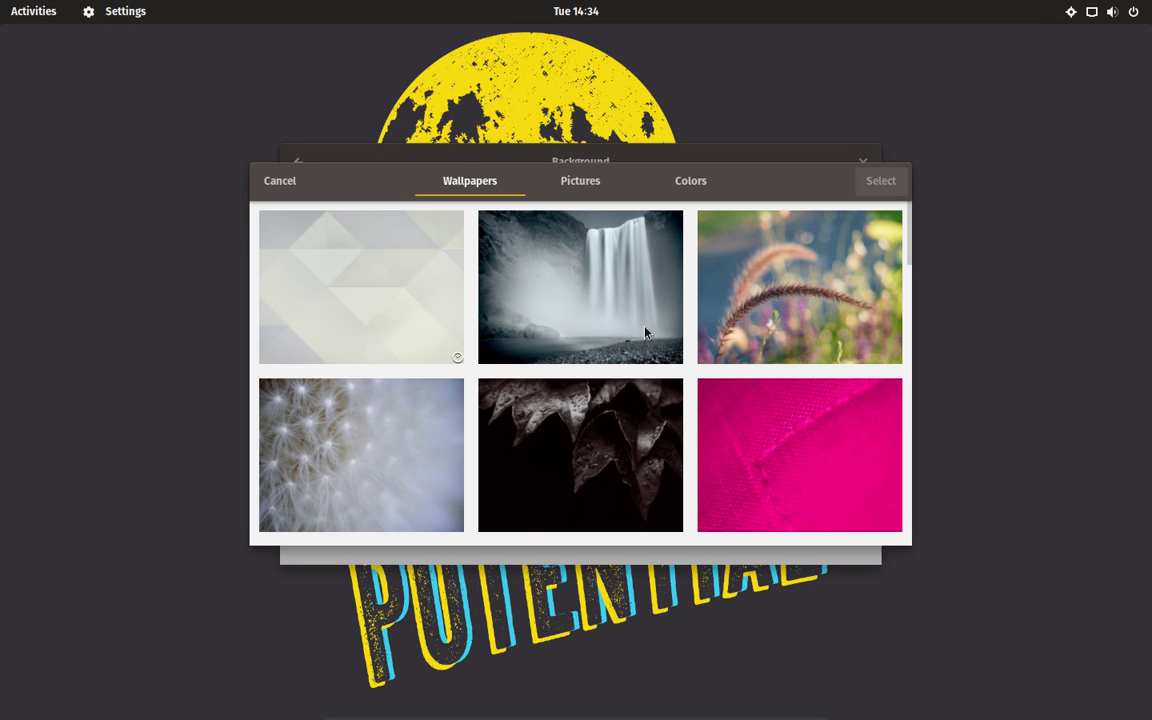
scroll(645, 328, "down", 15)
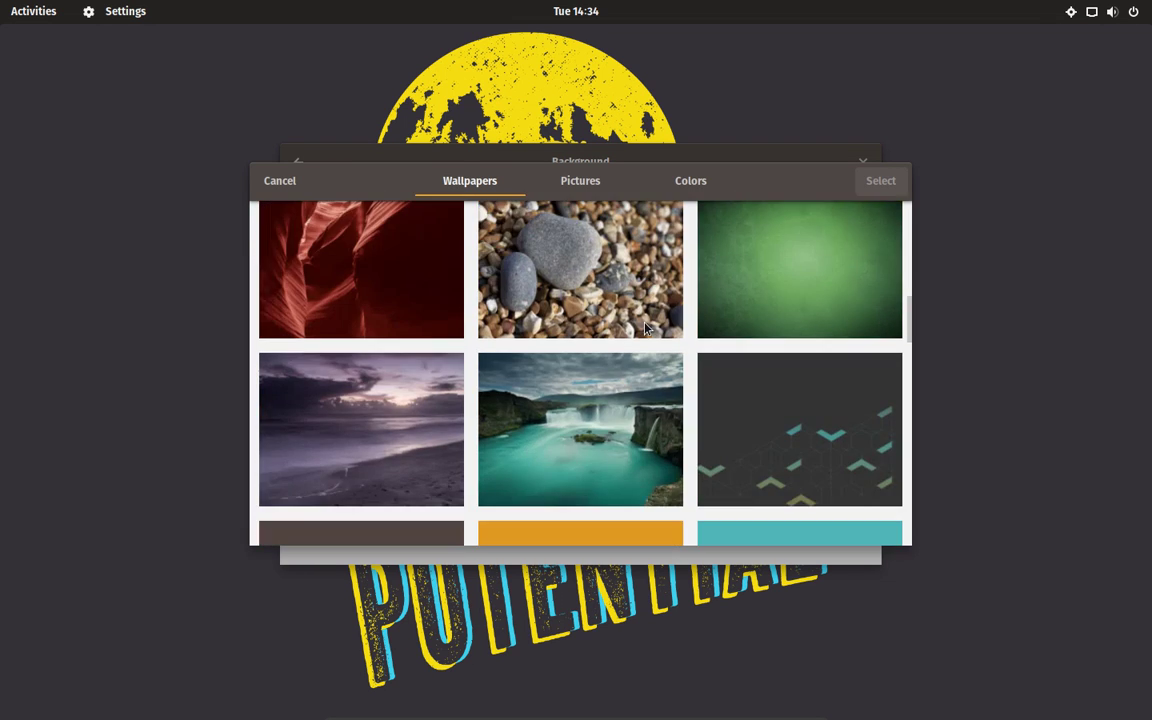
left_click(361, 280)
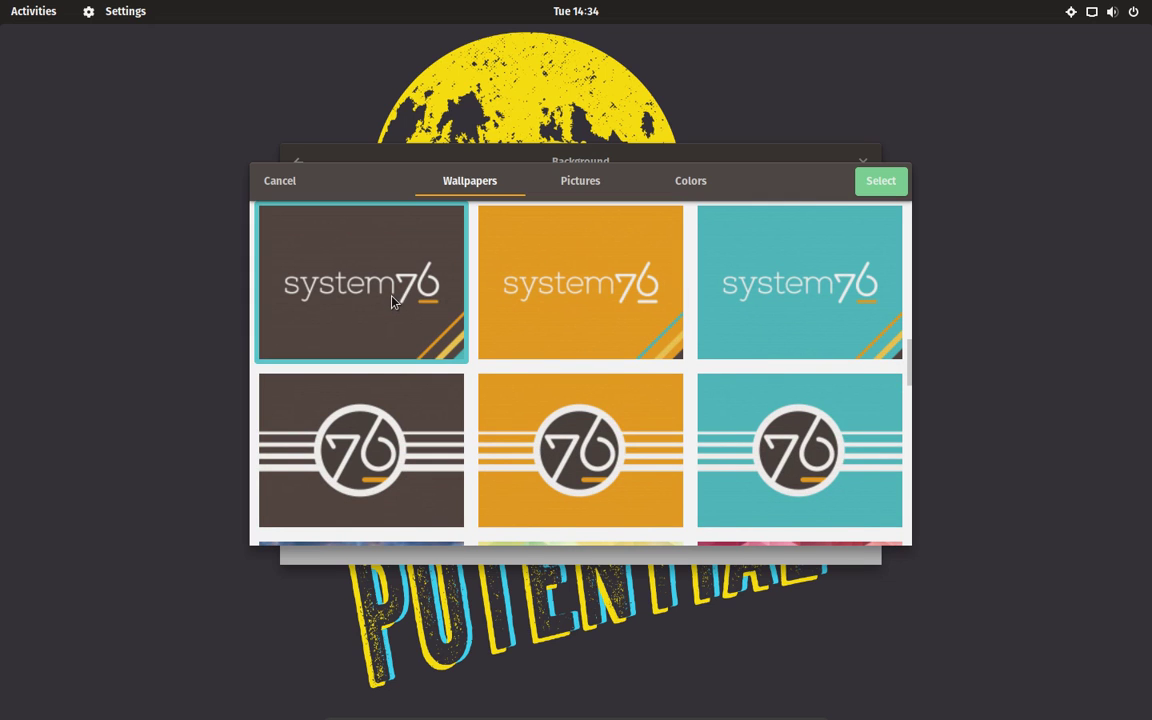
left_click(880, 180)
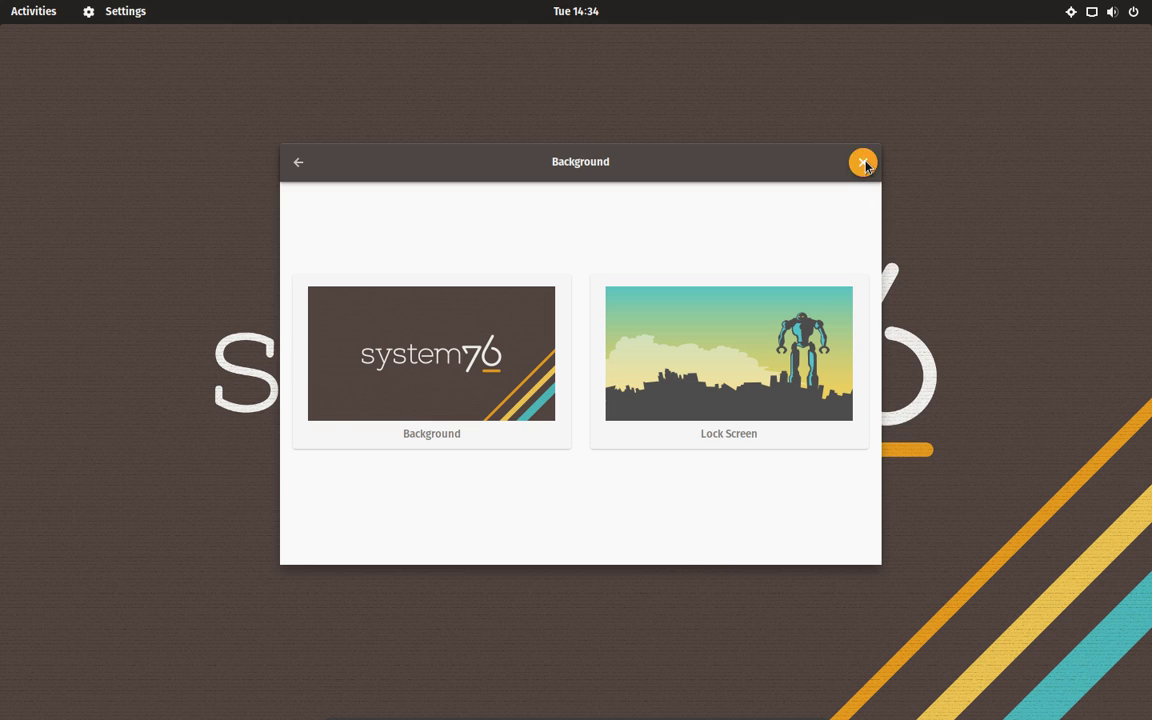
left_click(863, 163)
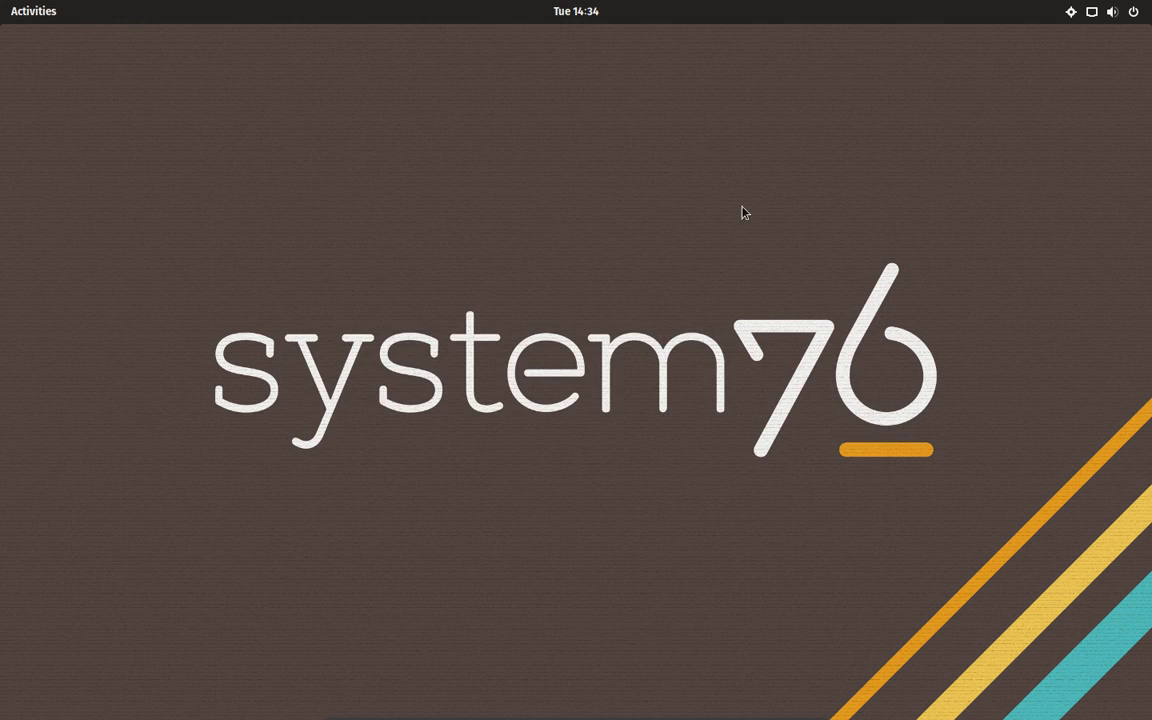
Search the activities overview for "tweak" and open Tweak Tool.
left_click(4, 8)
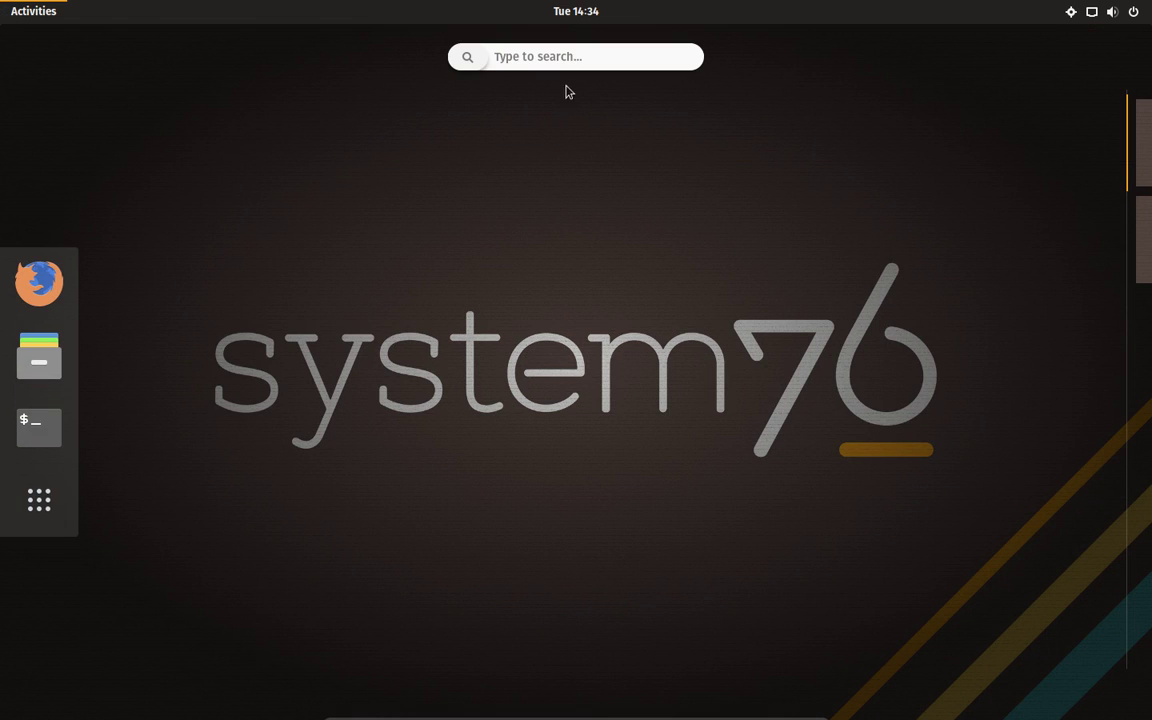
left_click(581, 58)
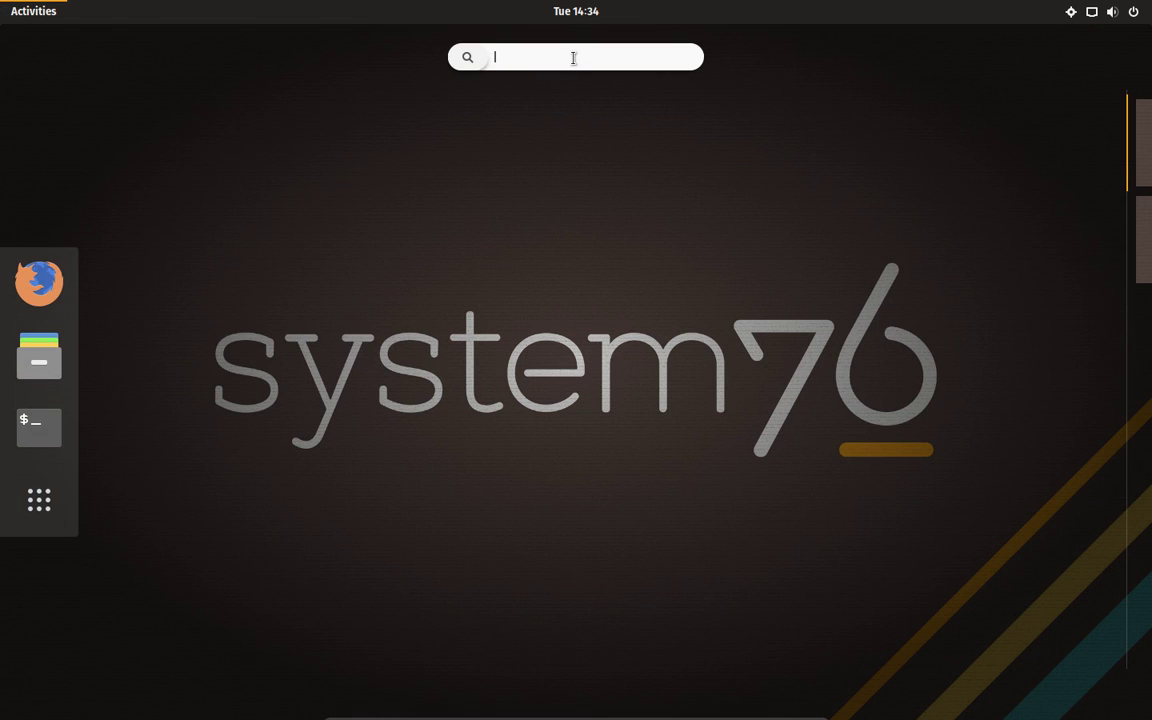
type("tweak")
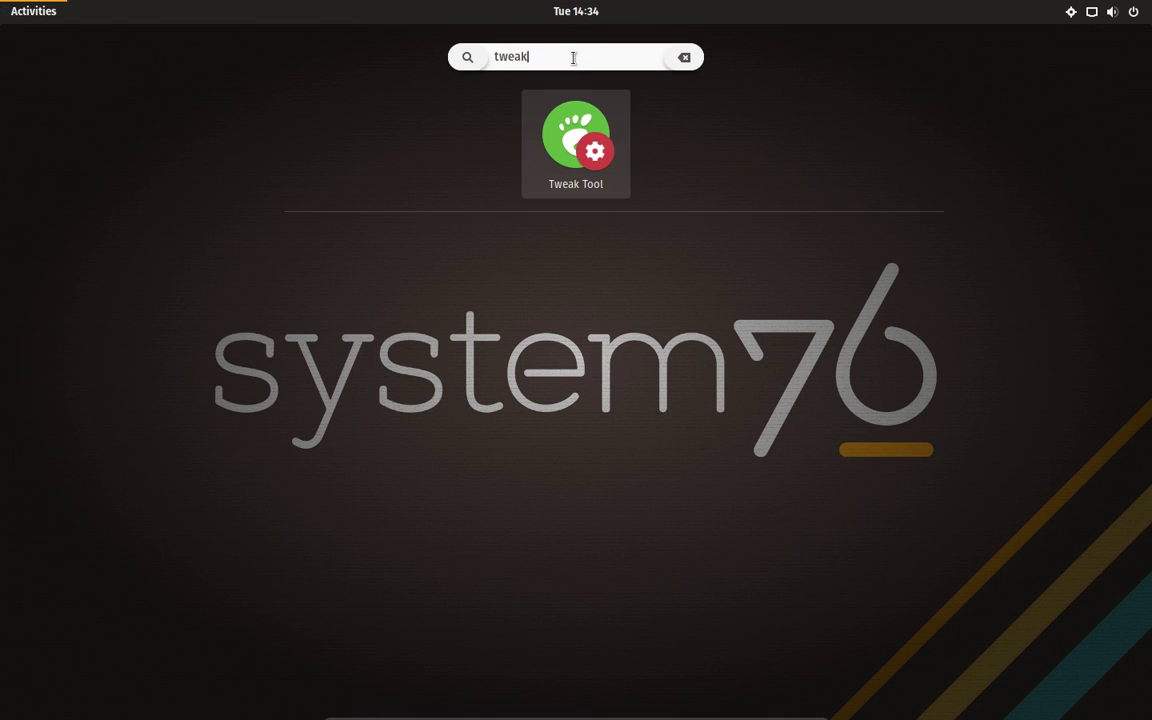
key("Return")
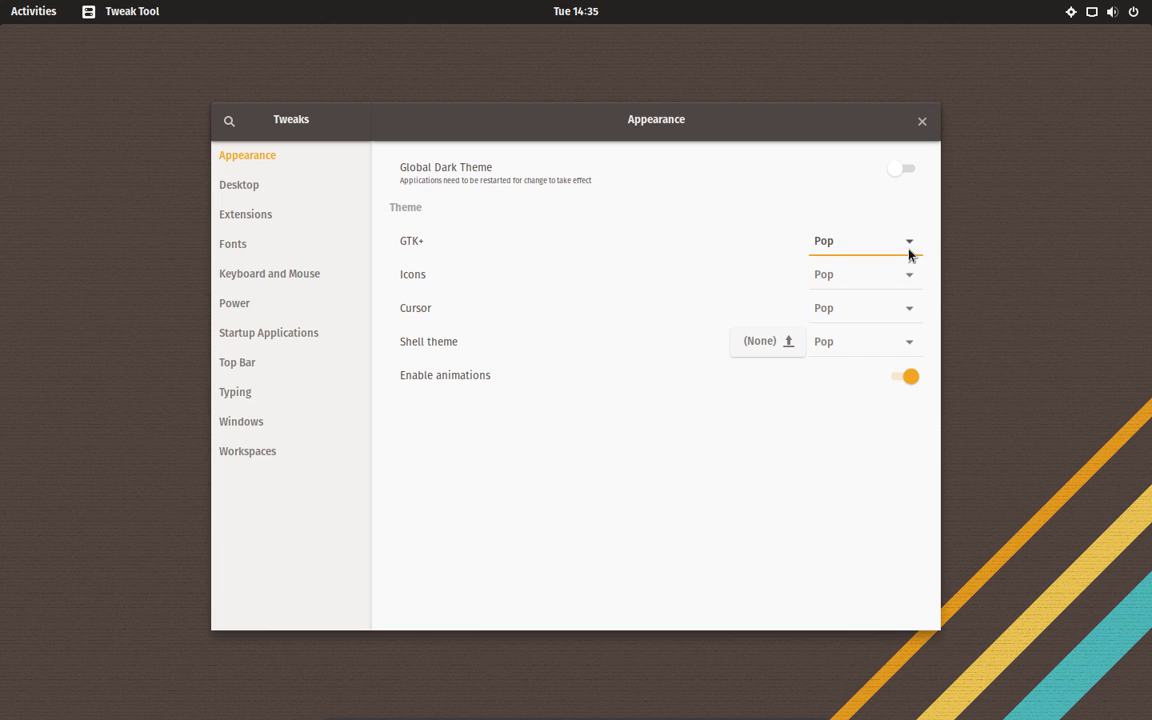
Set the GTK+ theme to Pop-Dark and preview it on the Home folder in Files before returning to Tweaks.
left_click(909, 243)
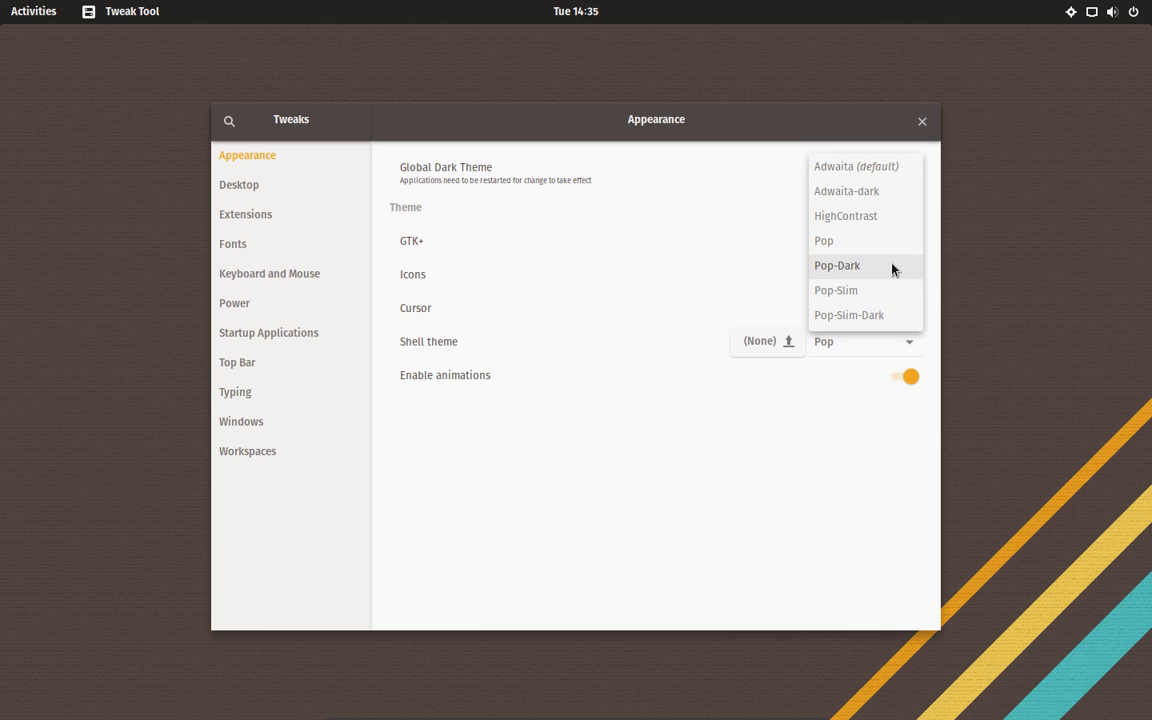
key("Escape")
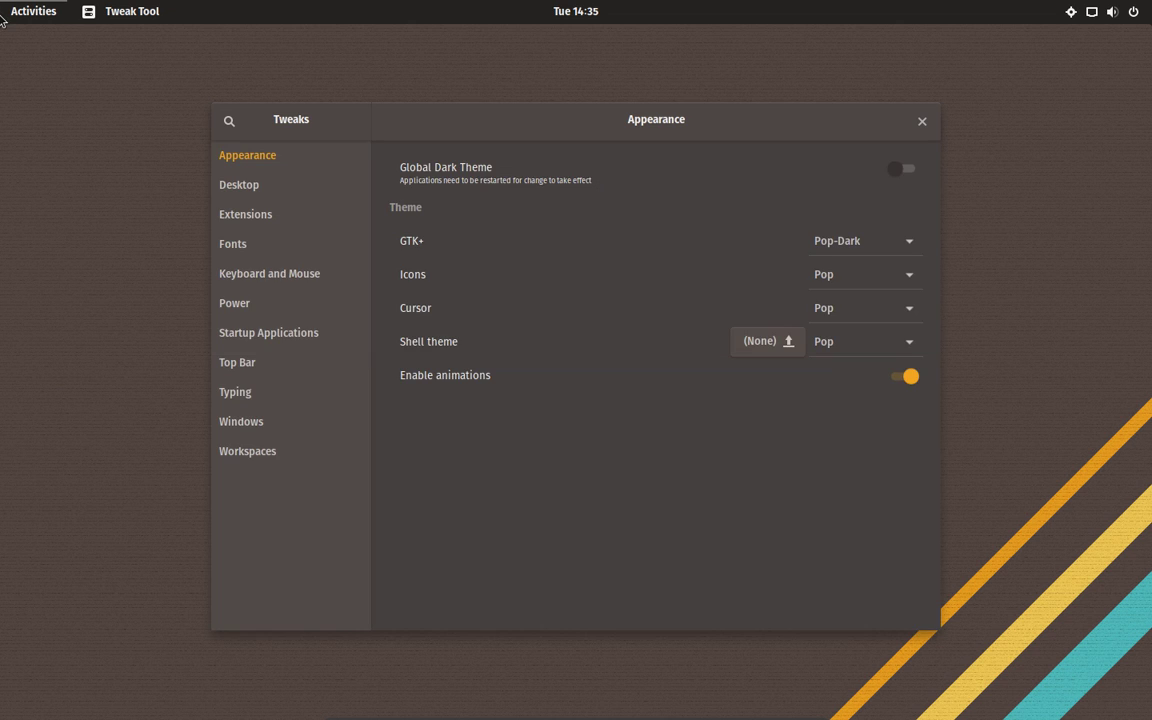
left_click(3, 18)
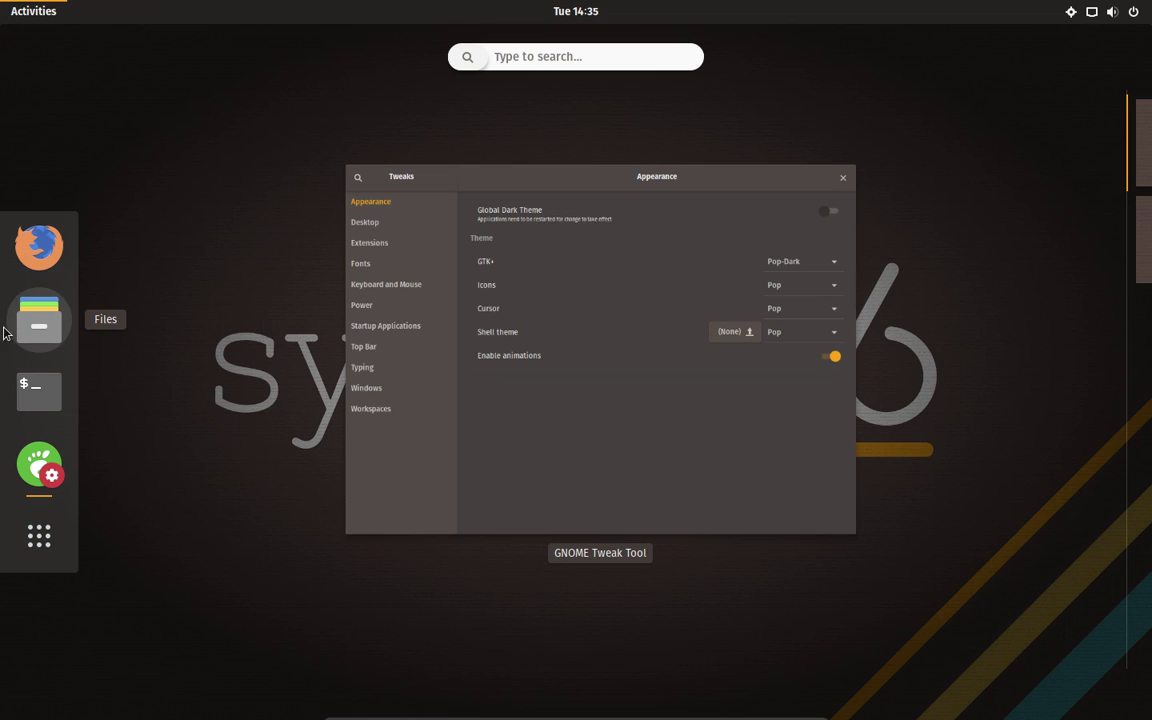
left_click(8, 300)
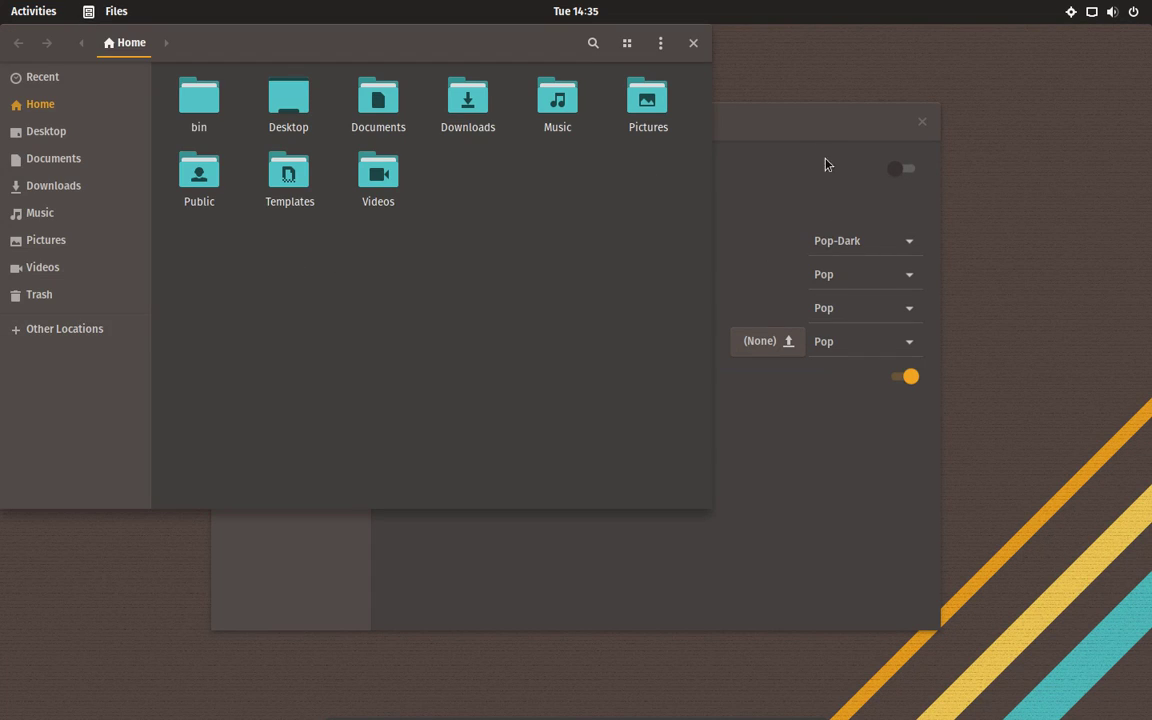
left_click(815, 133)
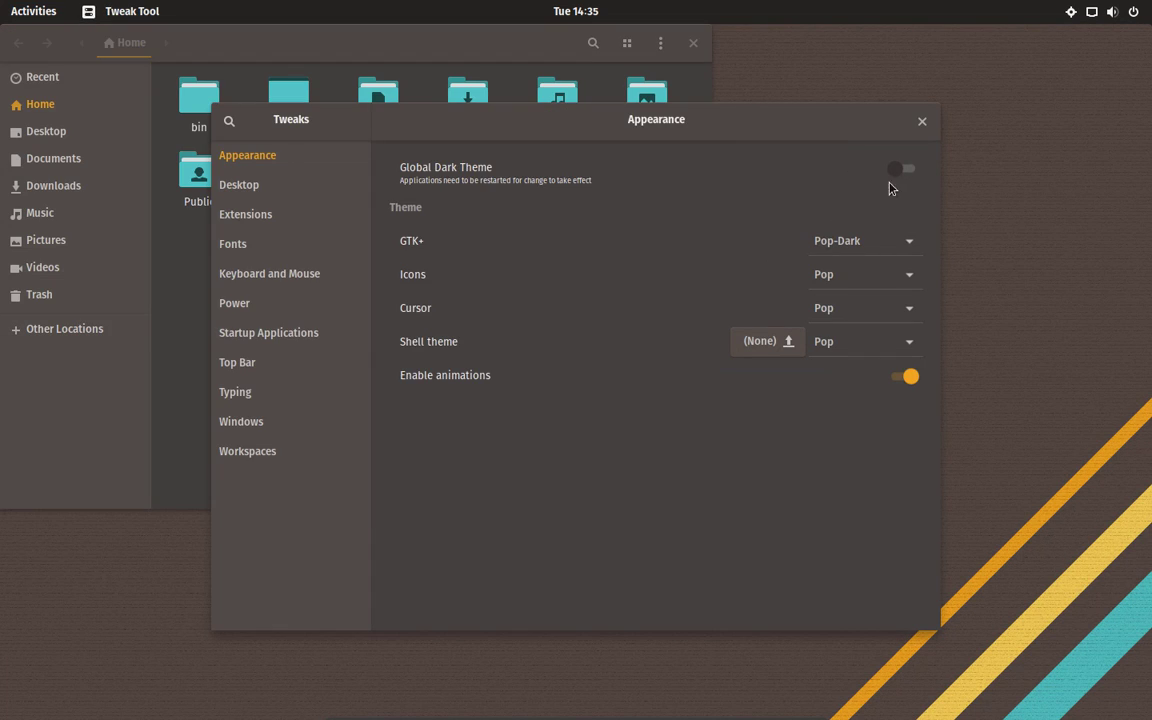
Try the Pop-Slim GTK+ theme, settle on Pop-Slim-Dark, and close the Tweaks and Files windows.
left_click(918, 249)
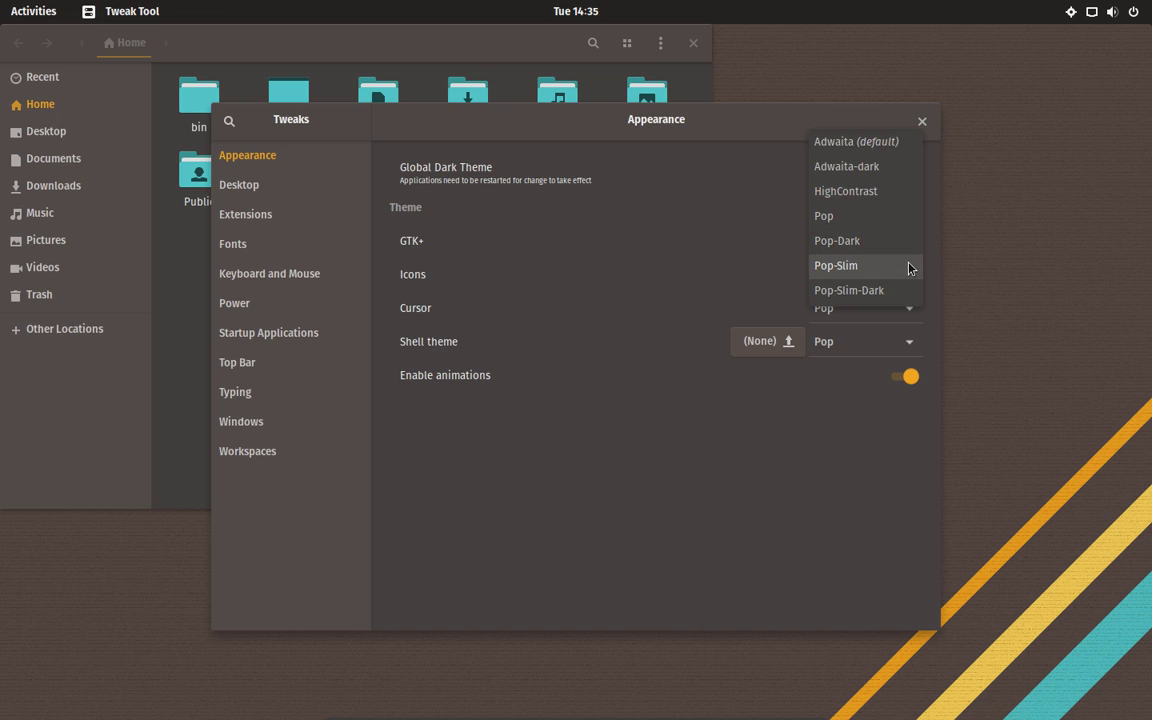
left_click(910, 268)
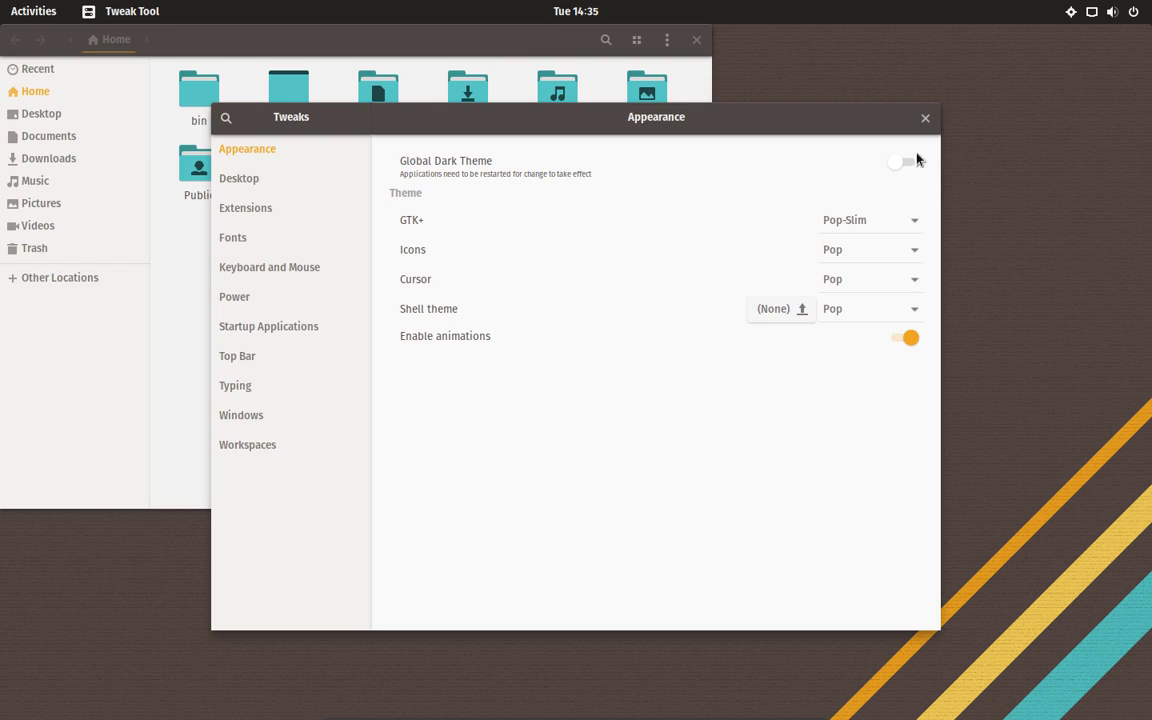
left_click(912, 224)
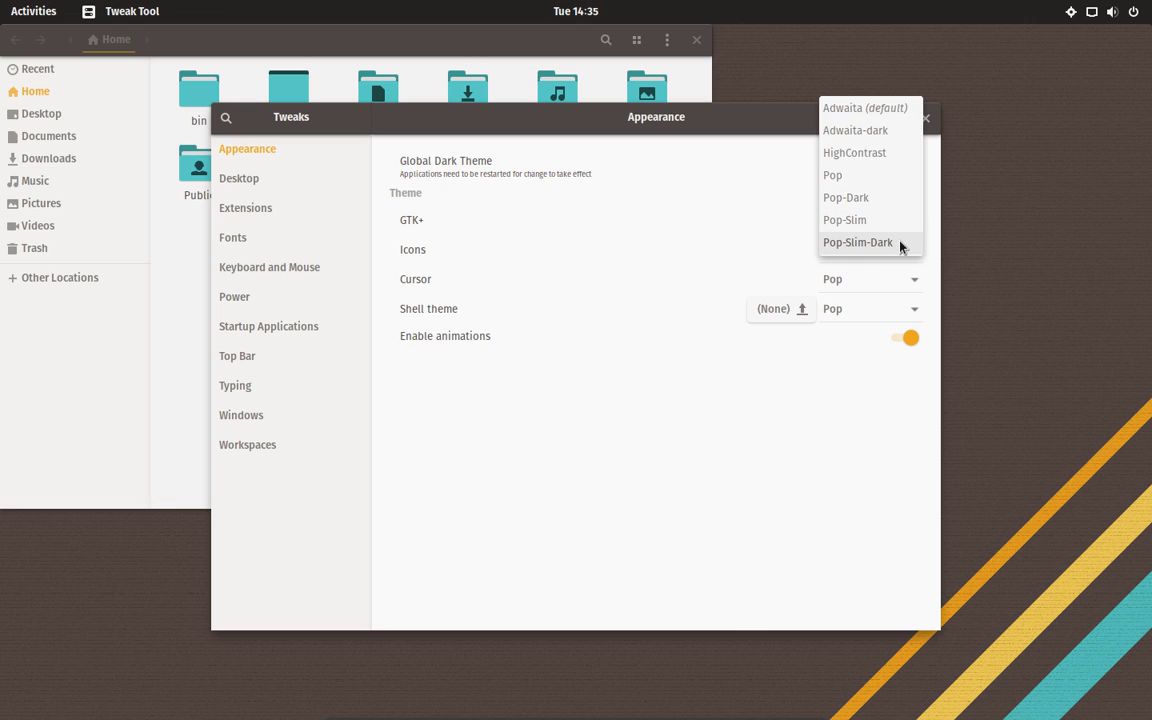
left_click(900, 246)
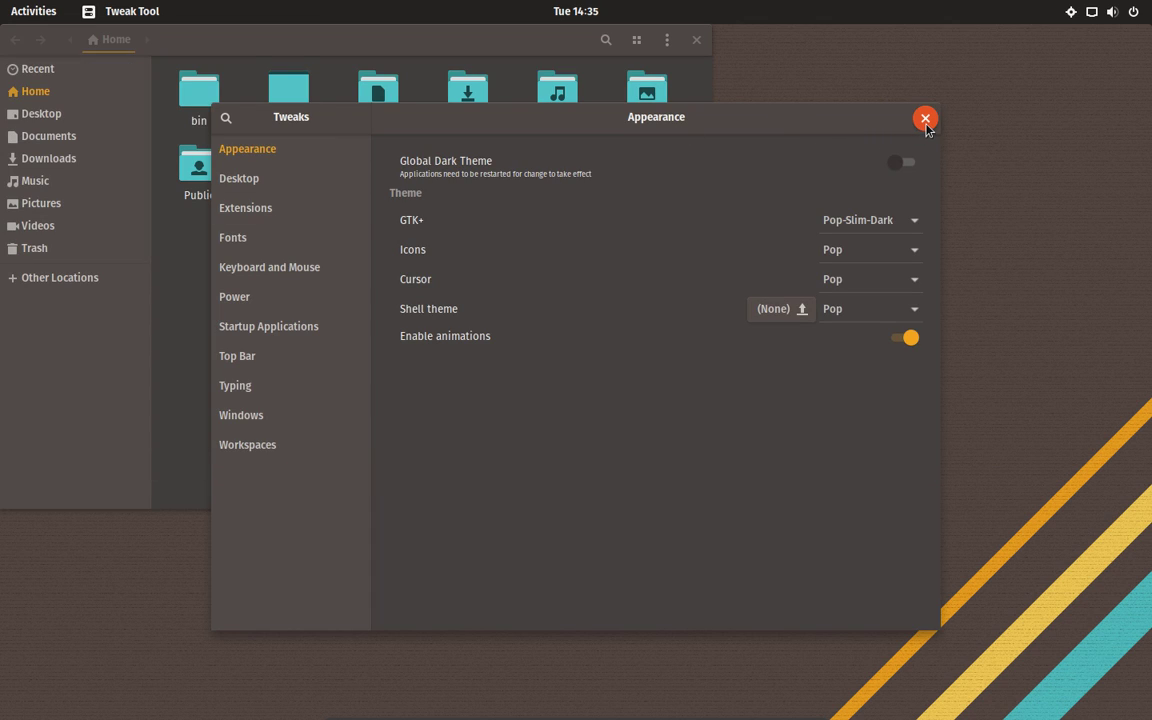
left_click(925, 119)
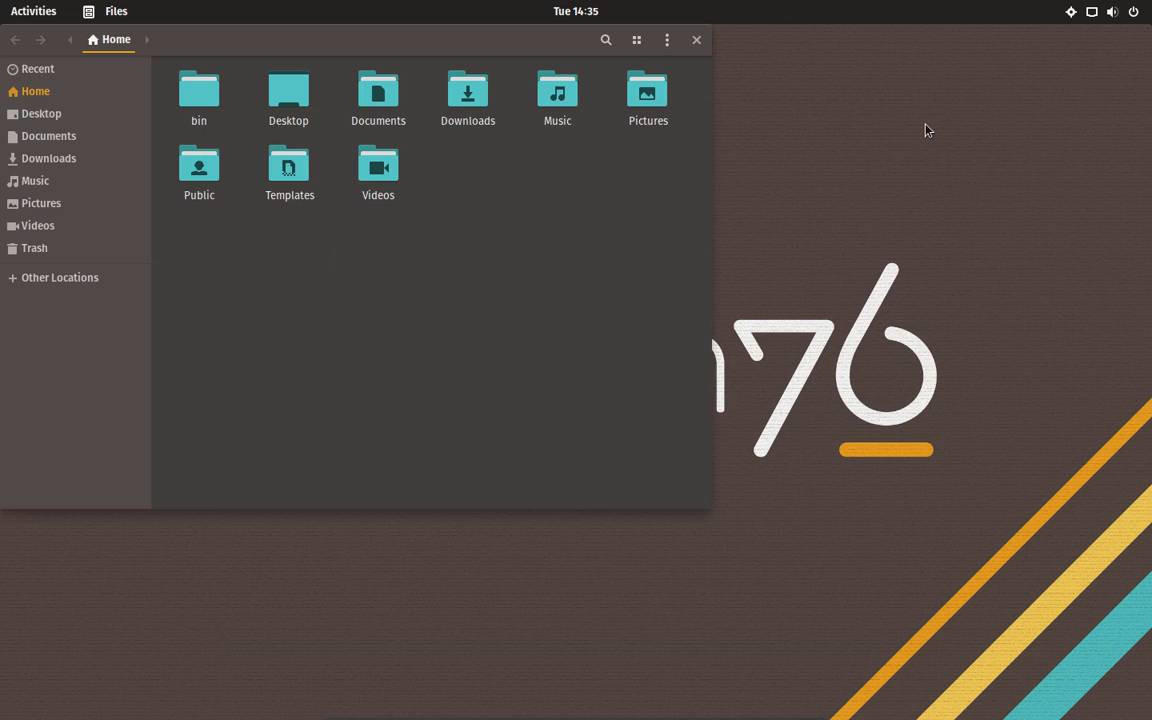
left_click(697, 41)
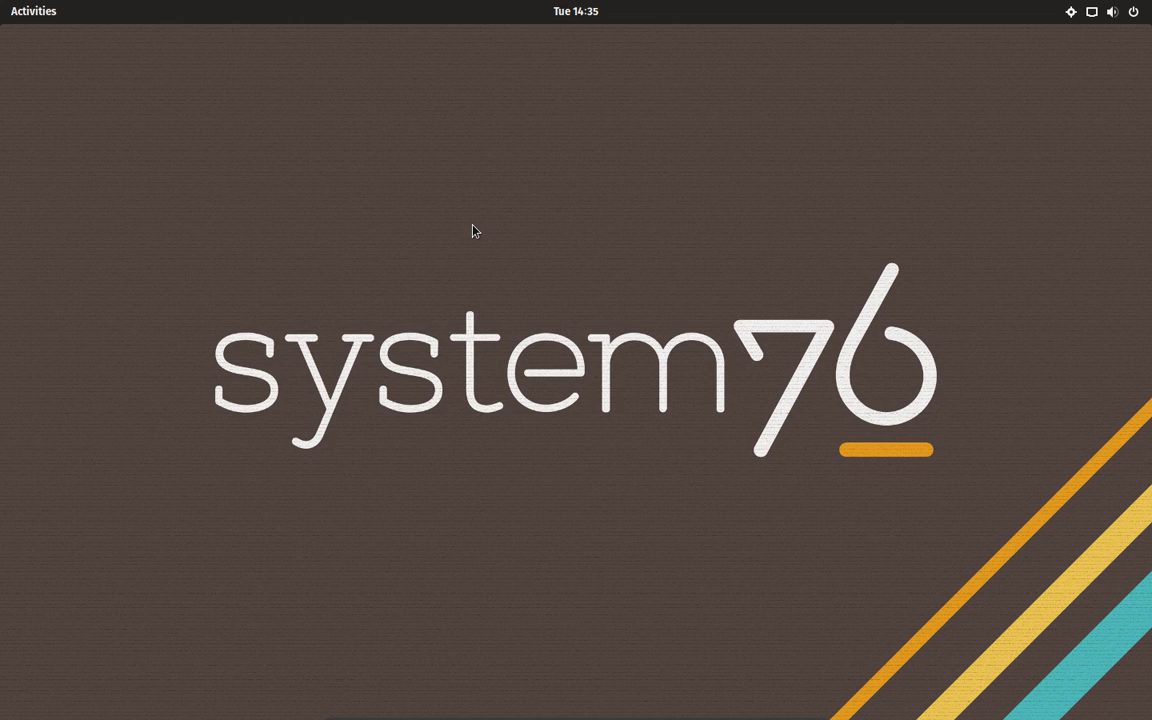
Open a terminal, enlarge its text two levels, and check the kernel version with "uname -r".
key("ctrl+alt+t")
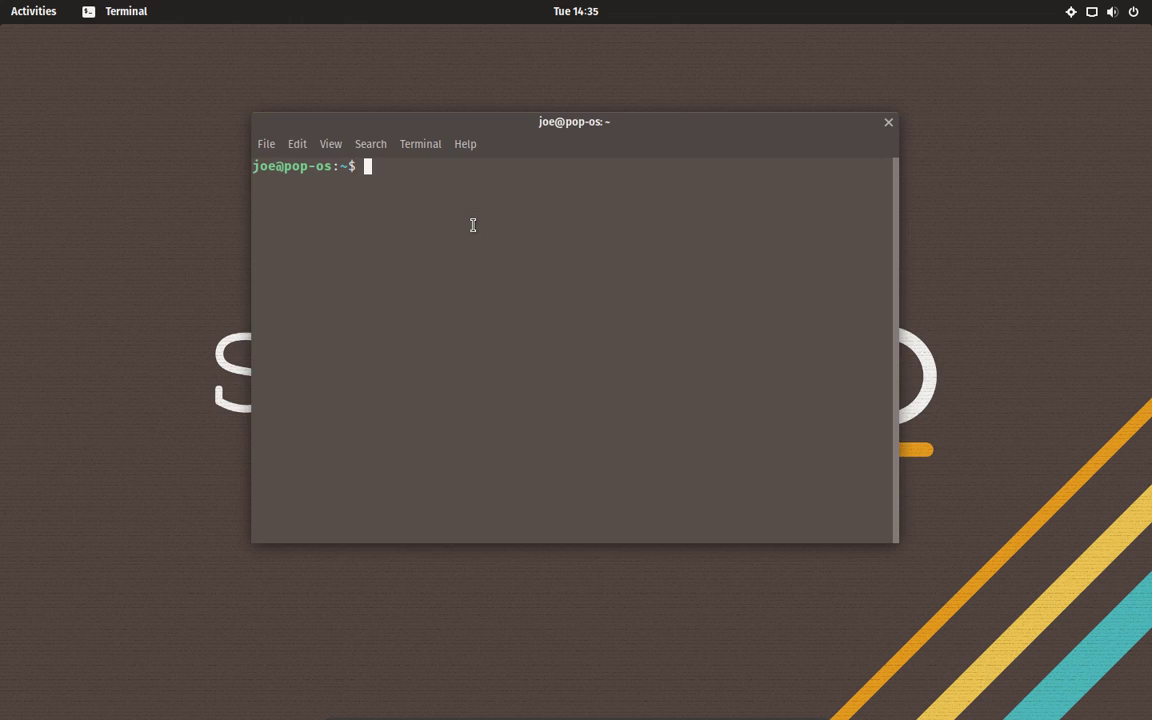
key("ctrl+plus")
key("ctrl+plus")
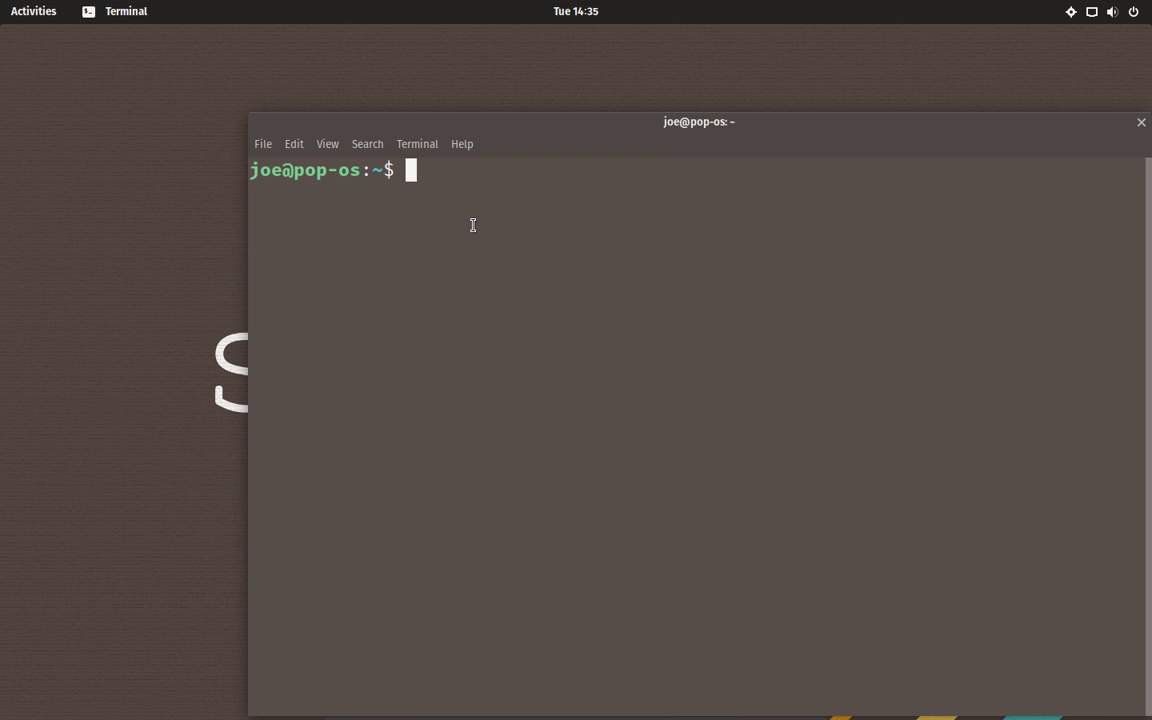
type("uname -r")
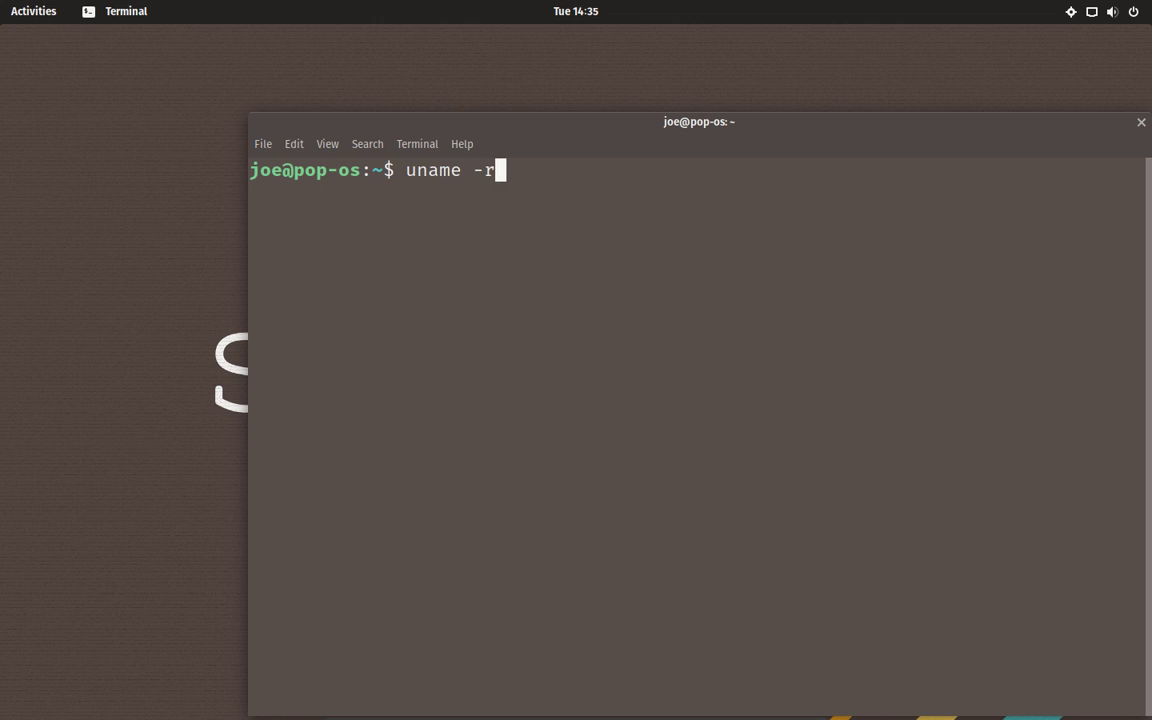
key("Return")
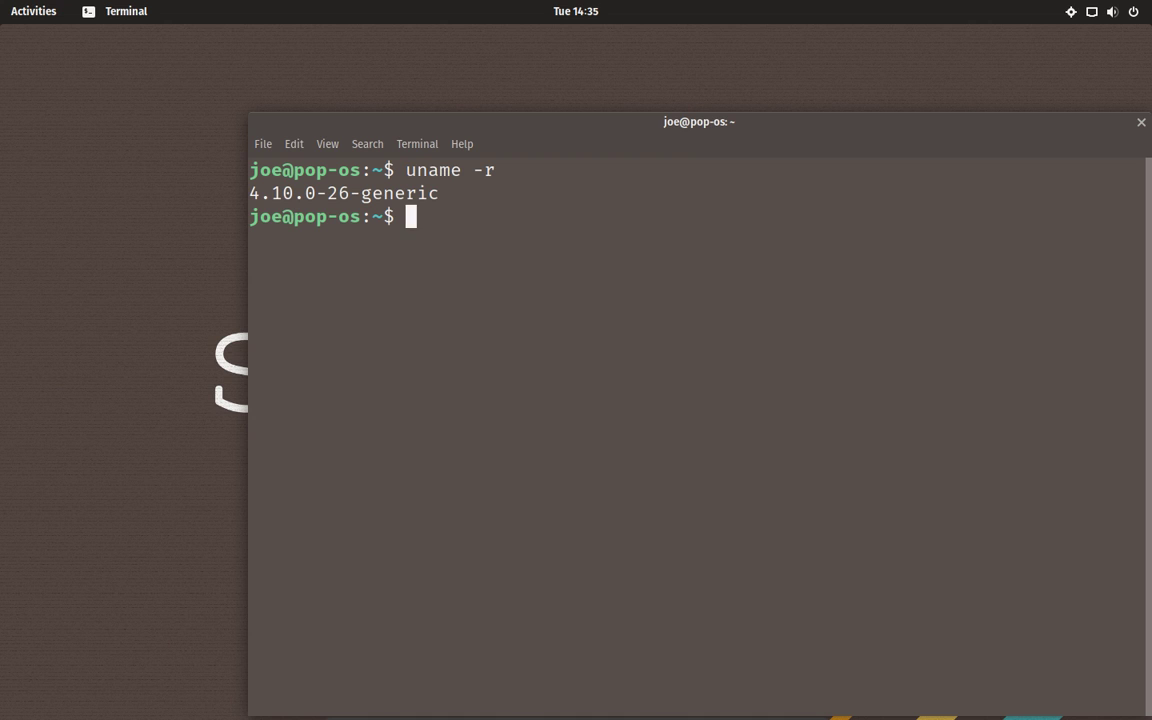
Move the terminal window fully into view, check memory usage with "free -h", and close the terminal.
left_click_drag(748, 122, 665, 76)
type("free")
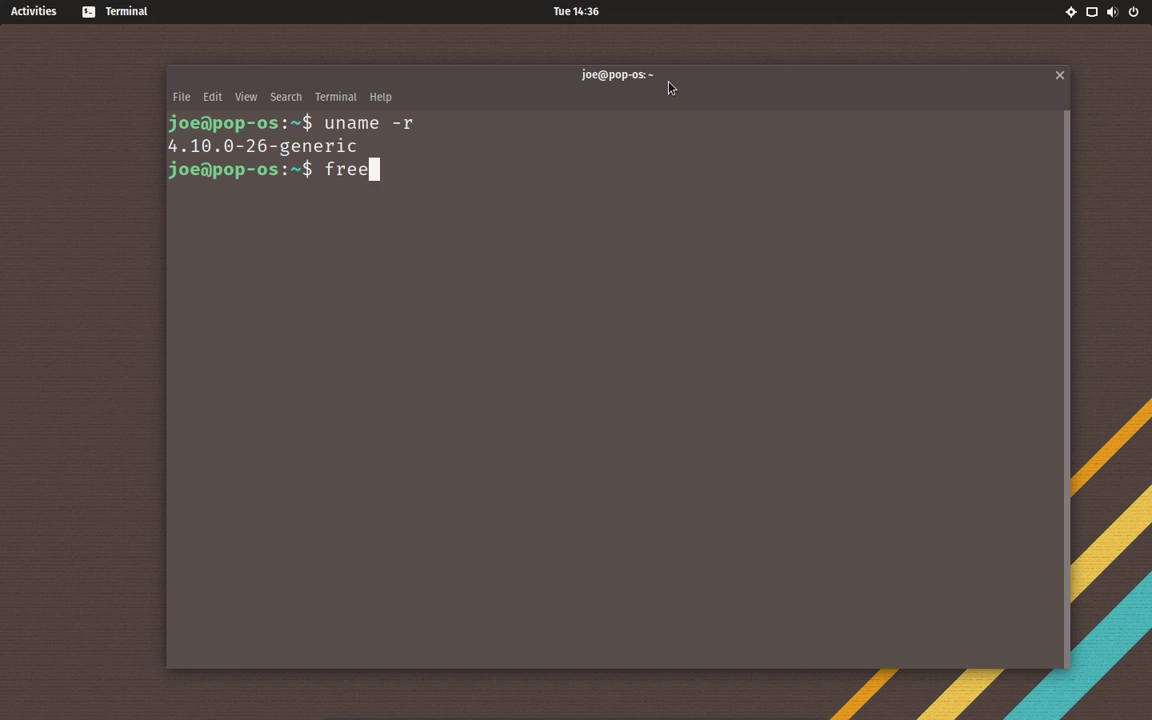
type(" -h")
key("Return")
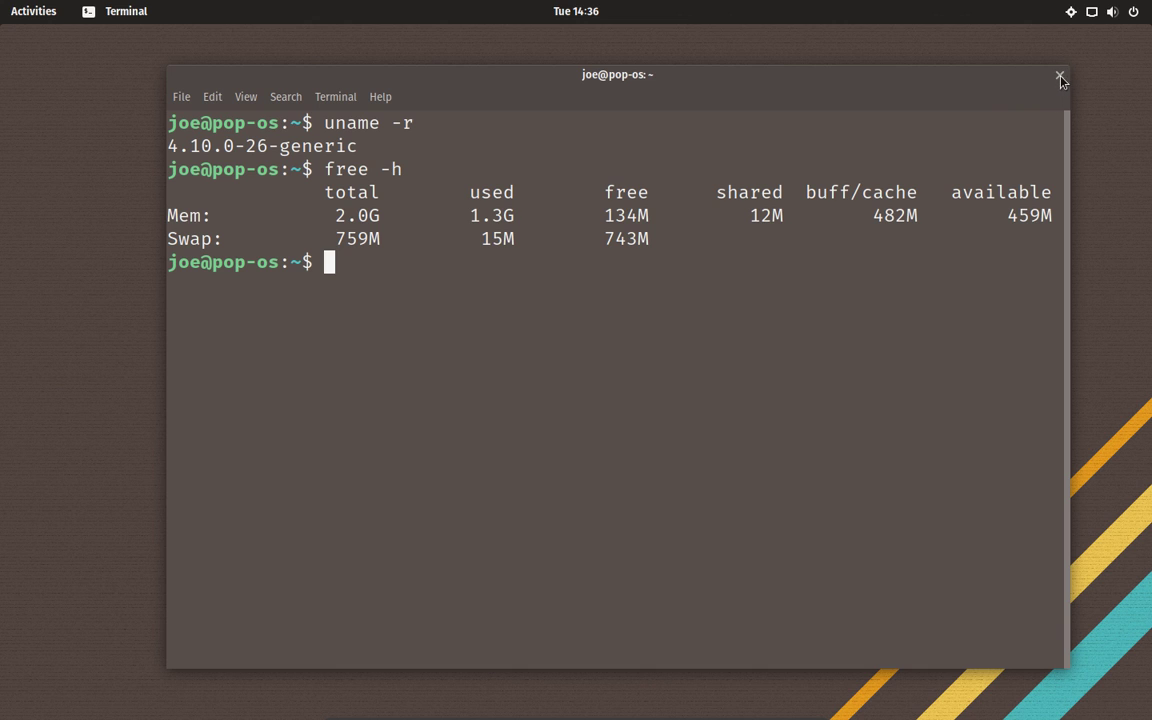
left_click(1059, 75)
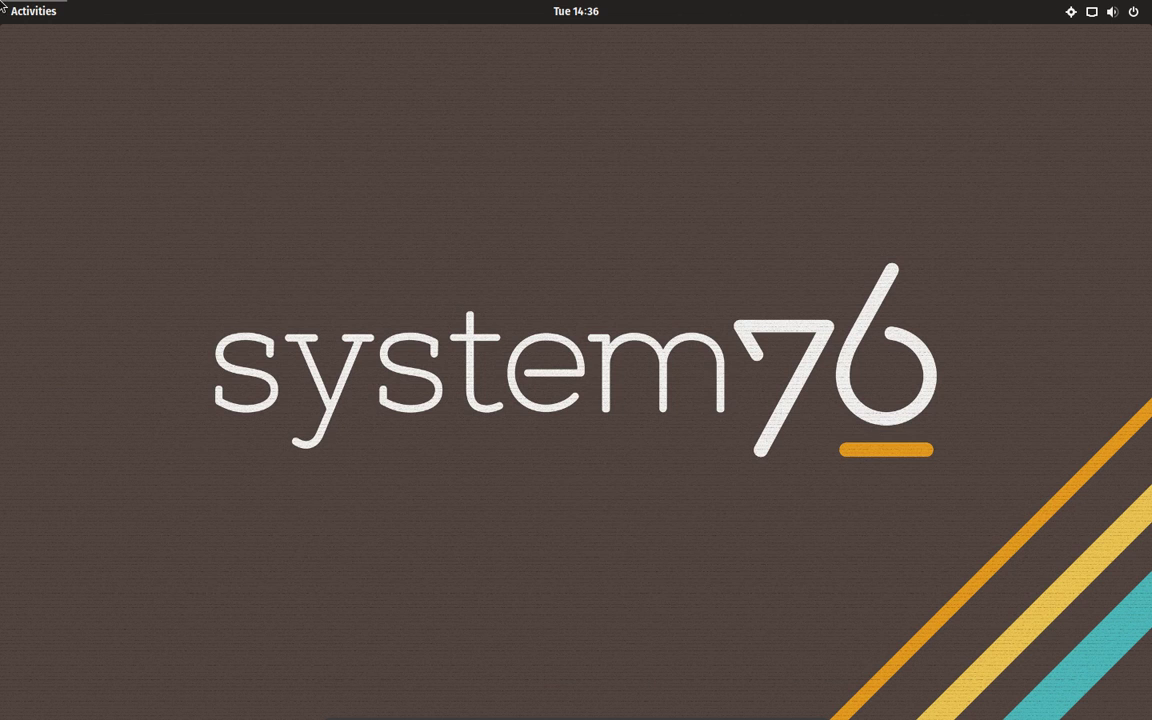
Show all applications from the activities overview and examine both pages of the application grid.
mouse_move(1, 1)
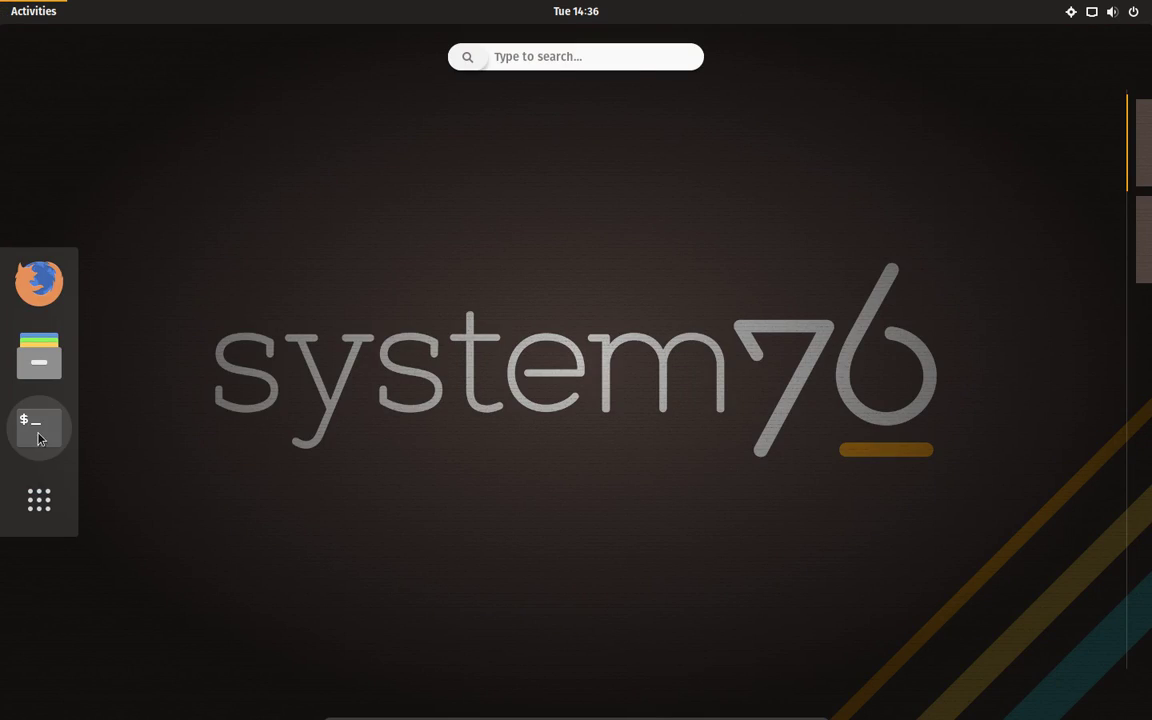
left_click(35, 505)
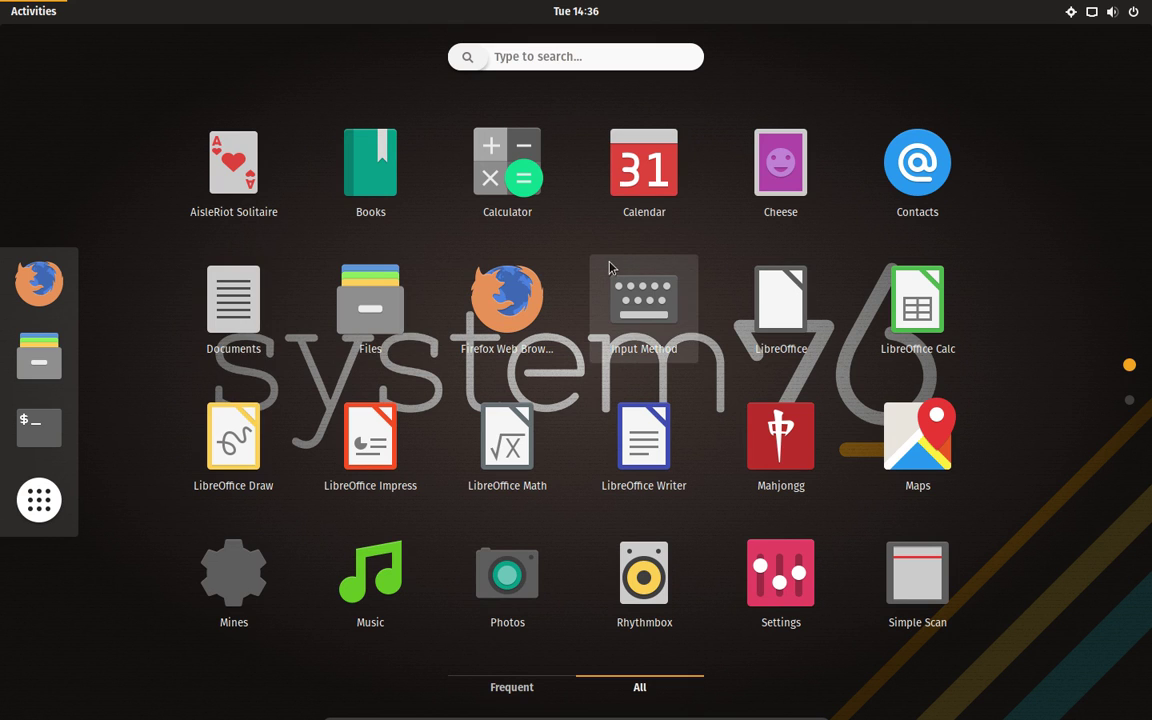
scroll(585, 250, "down", 1)
scroll(586, 249, "up", 1)
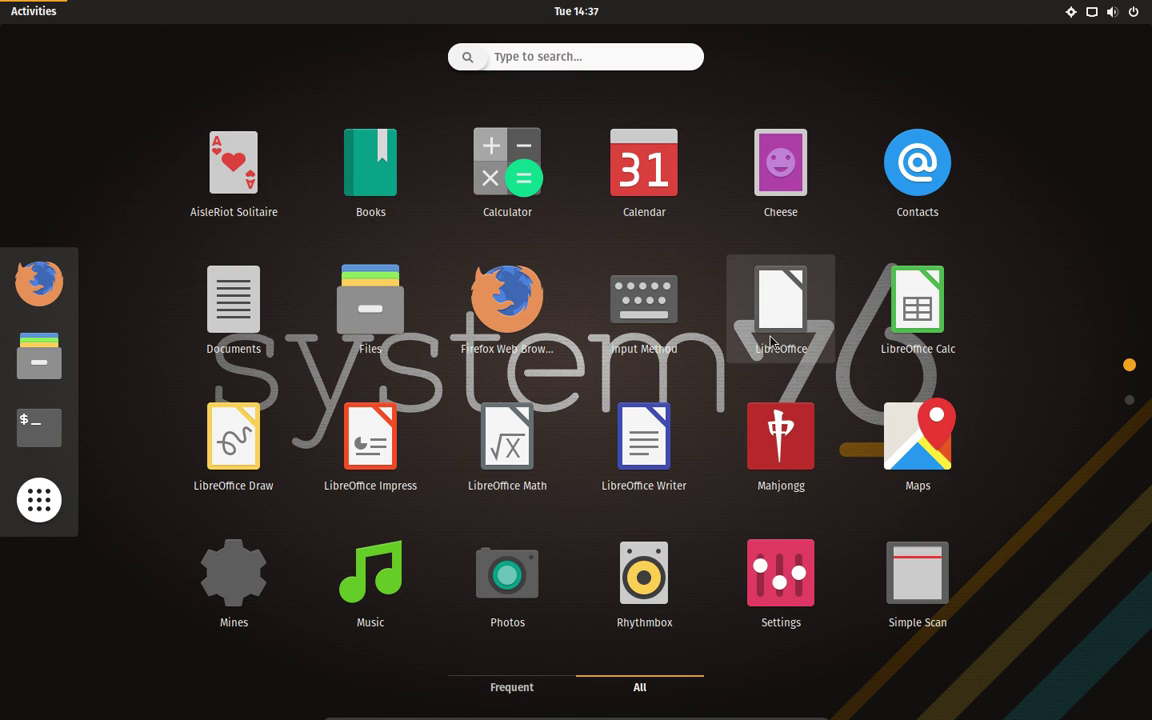
scroll(771, 342, "down", 1)
scroll(771, 342, "up", 1)
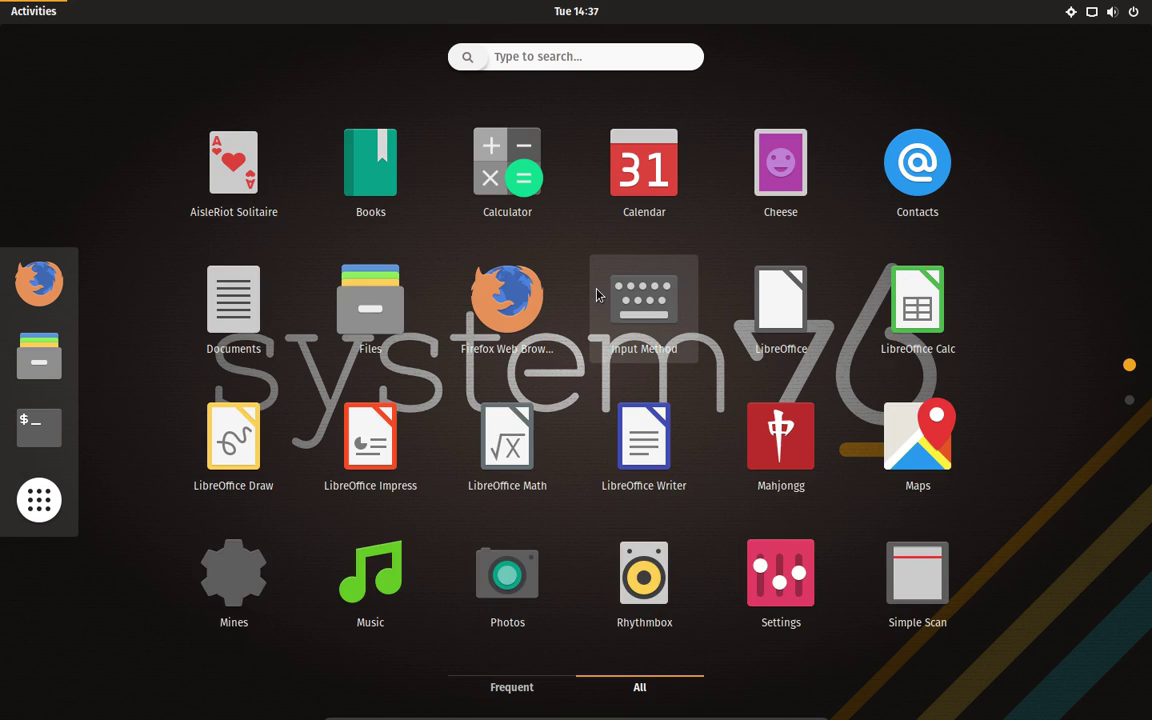
scroll(597, 295, "down", 1)
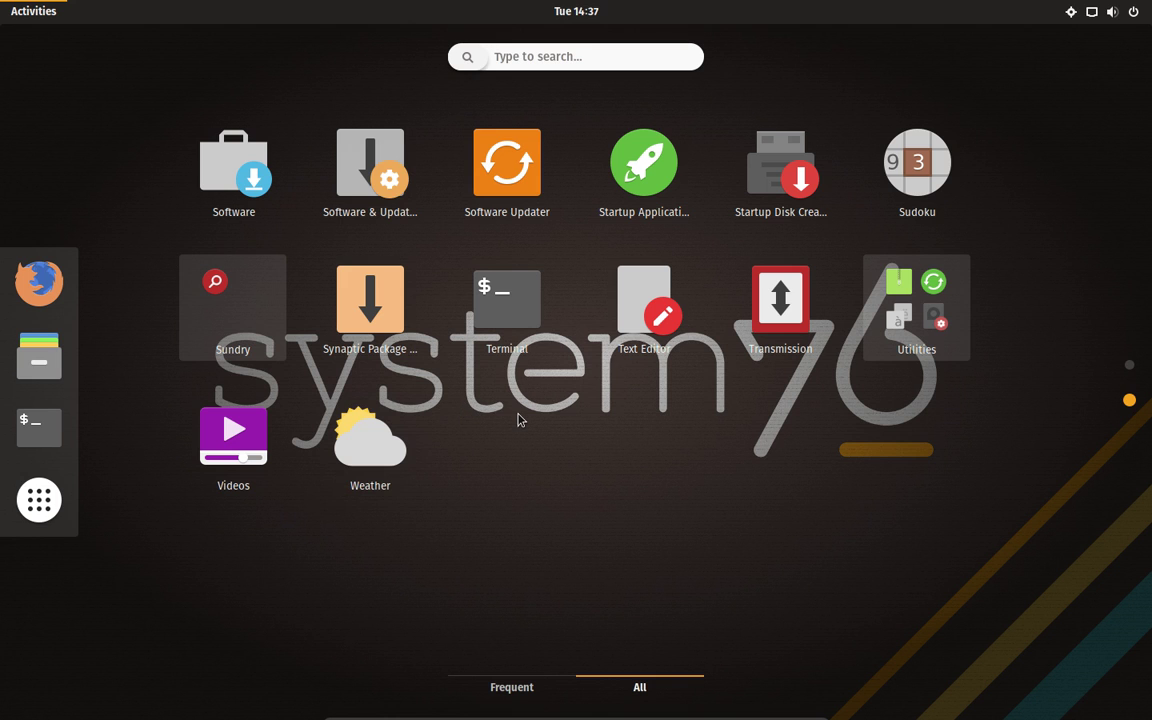
scroll(515, 415, "up", 1)
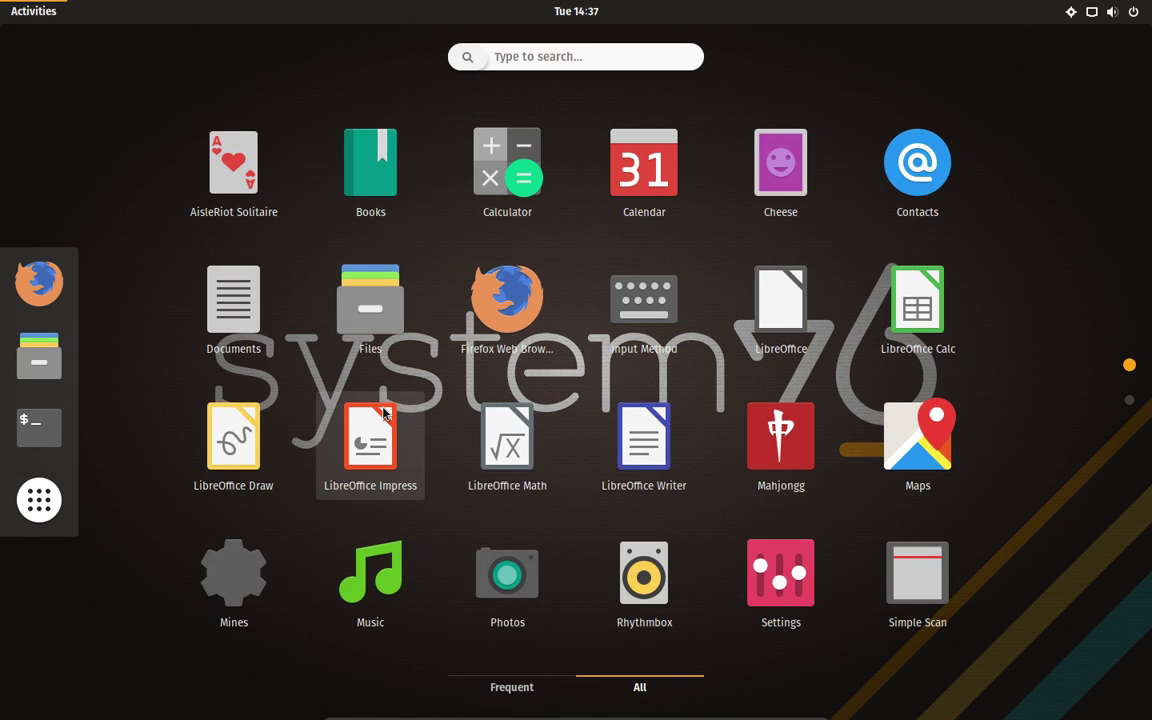
scroll(385, 418, "down", 1)
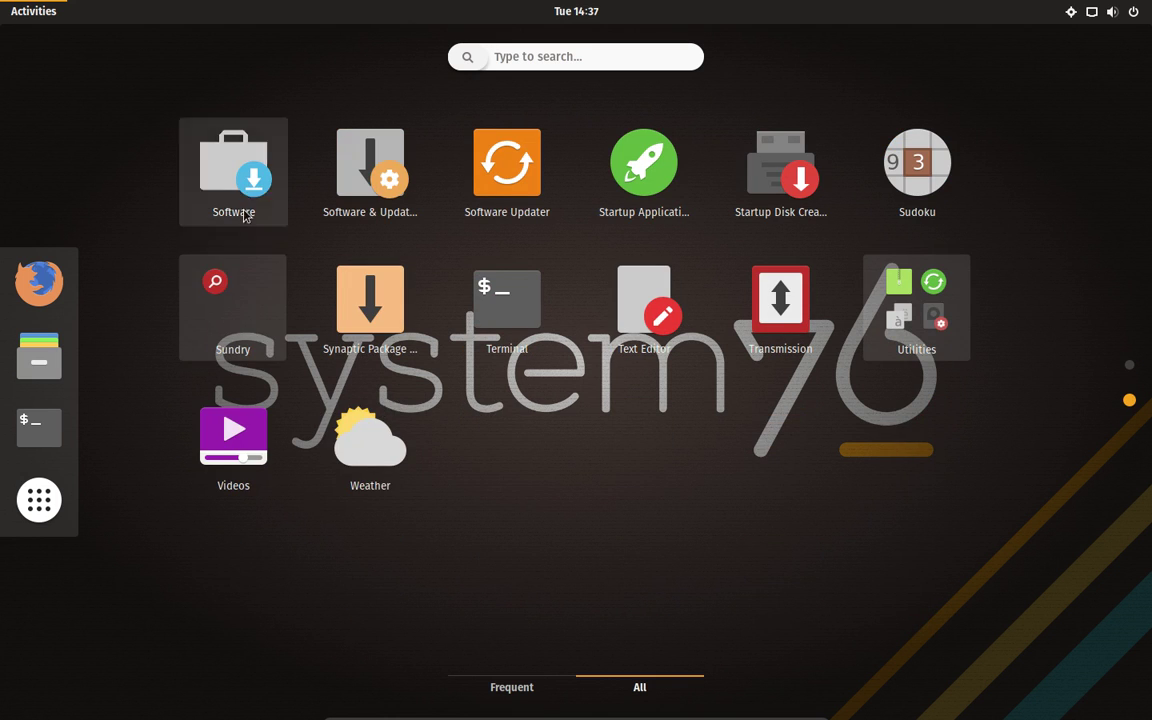
Open Software and examine the applications offered in the Audio & Video category.
left_click(212, 162)
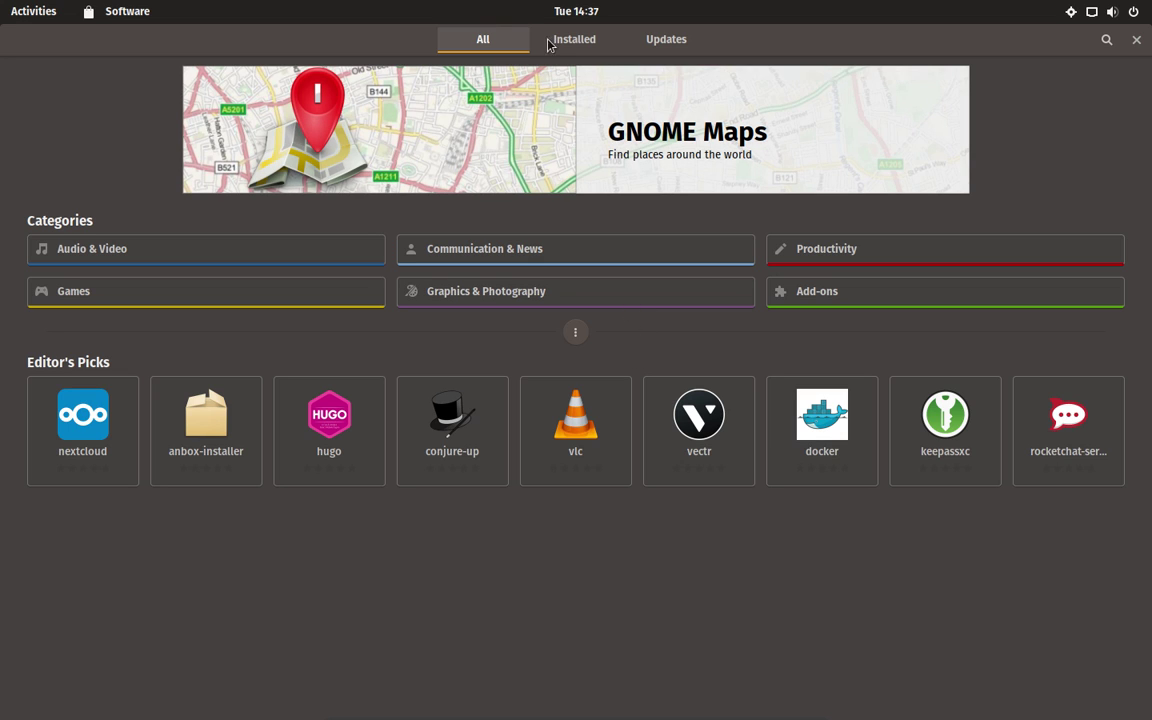
left_click(307, 257)
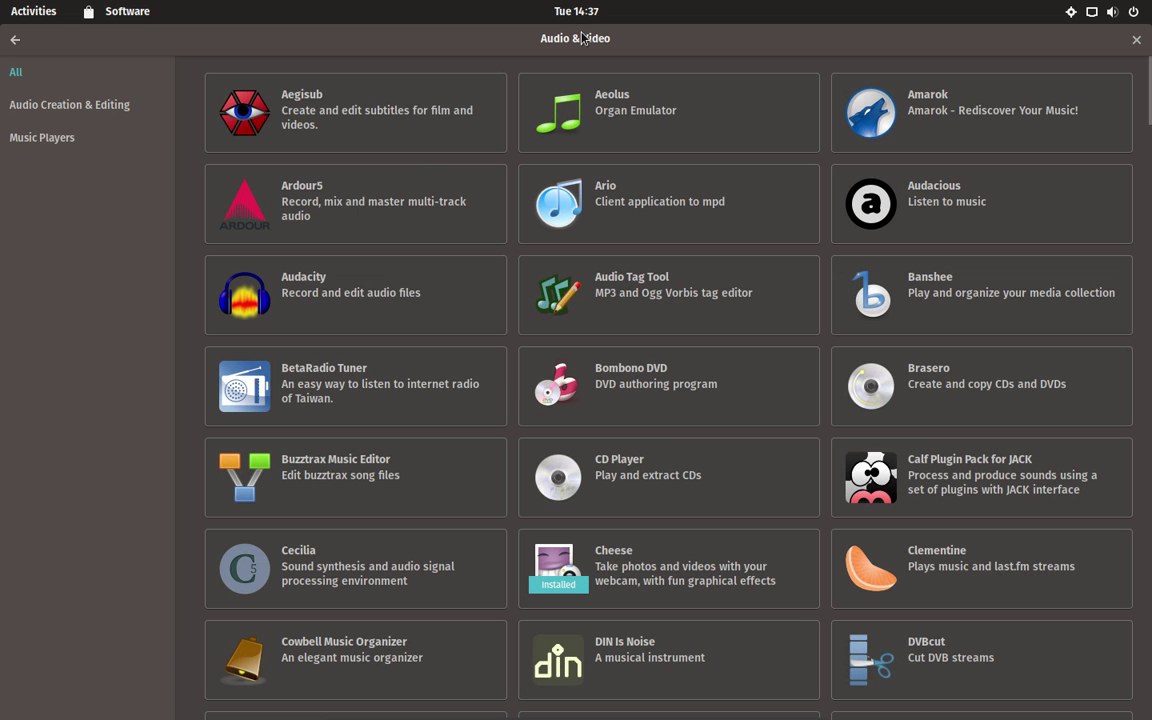
scroll(601, 373, "down", 4)
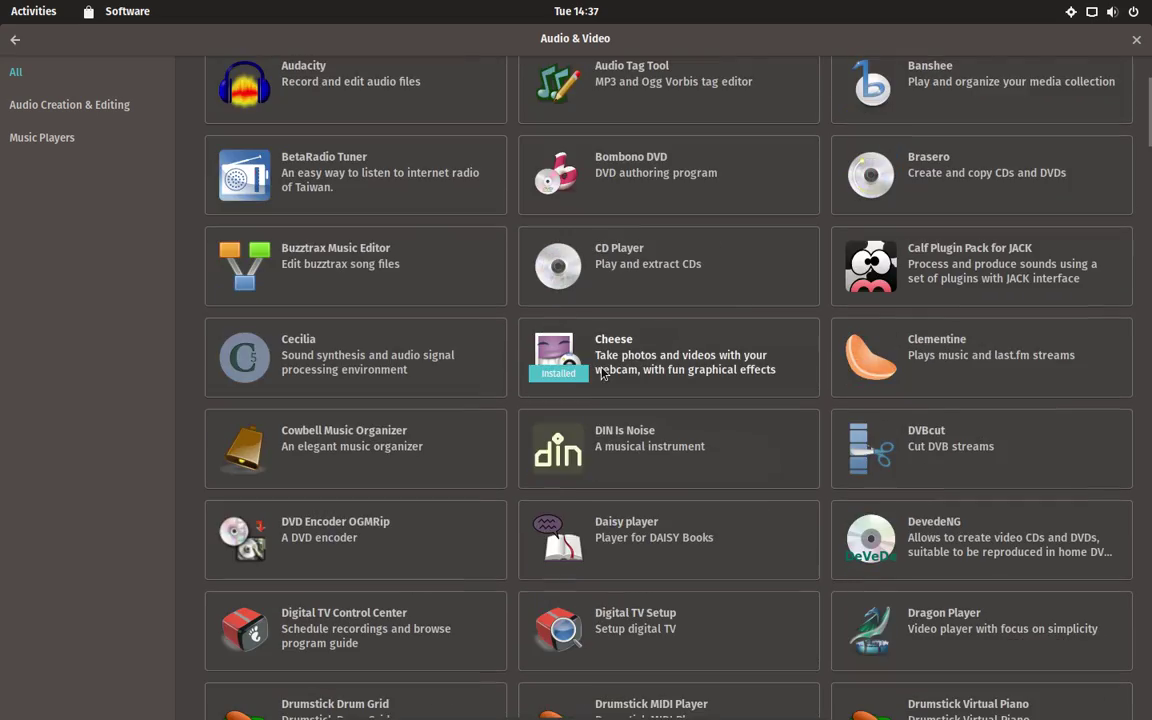
scroll(601, 373, "down", 12)
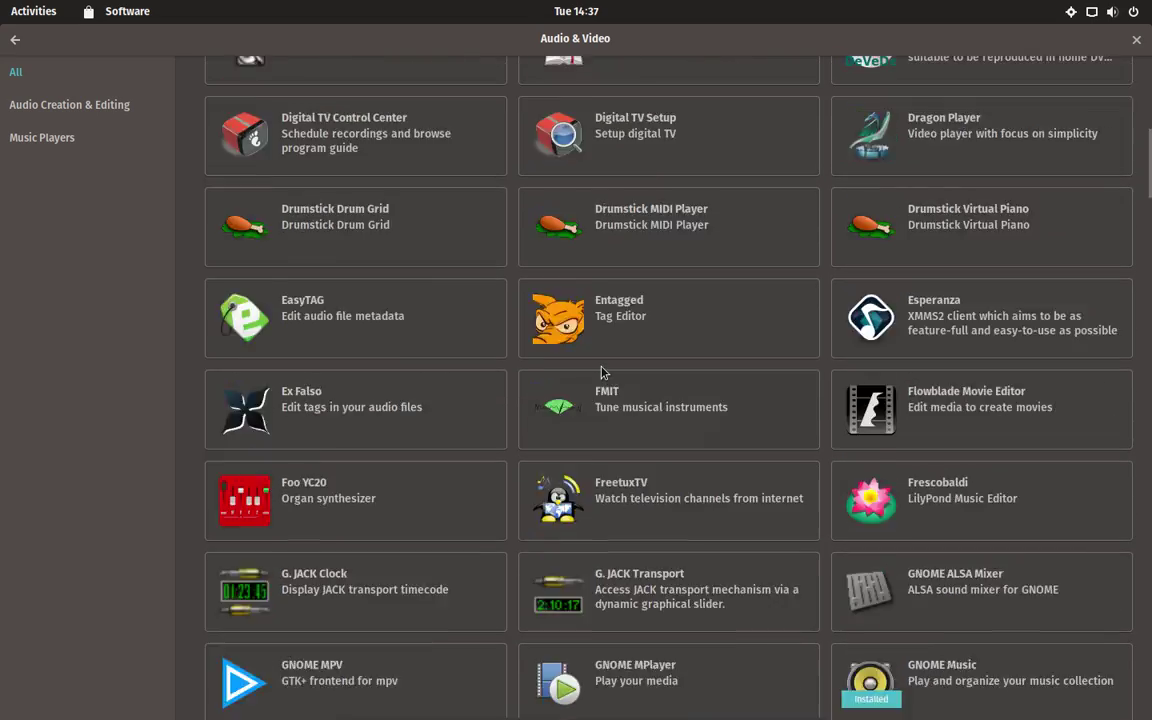
scroll(601, 373, "down", 15)
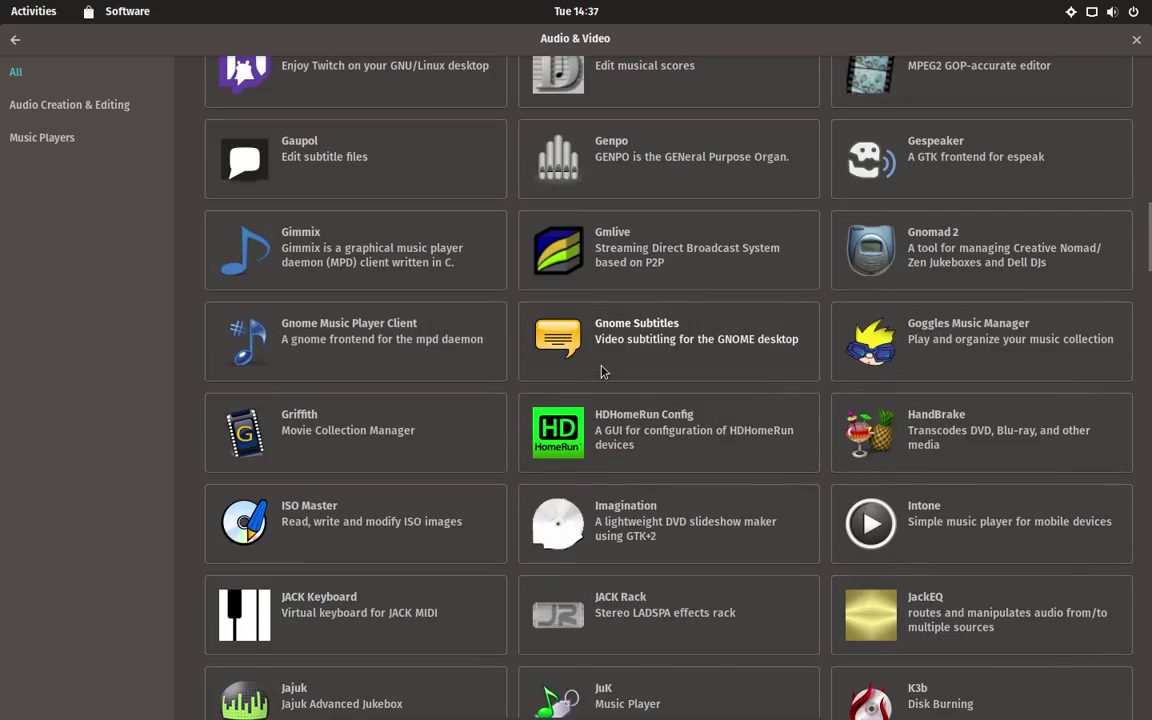
scroll(601, 373, "down", 18)
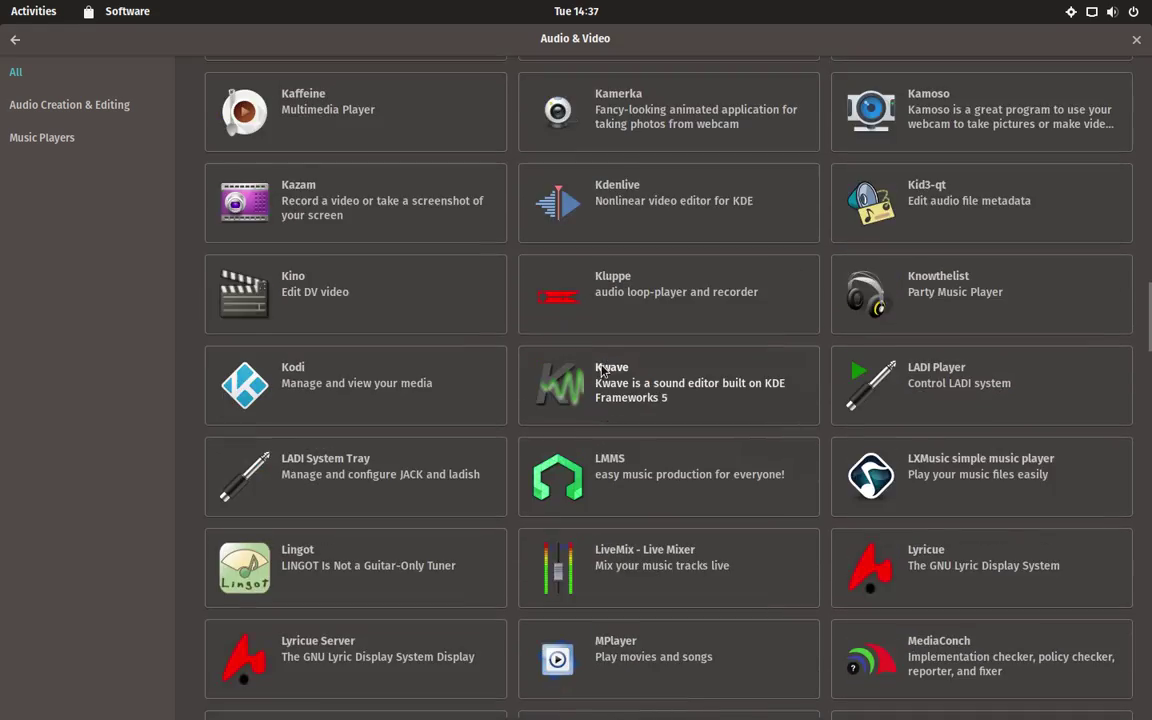
scroll(601, 370, "down", 7)
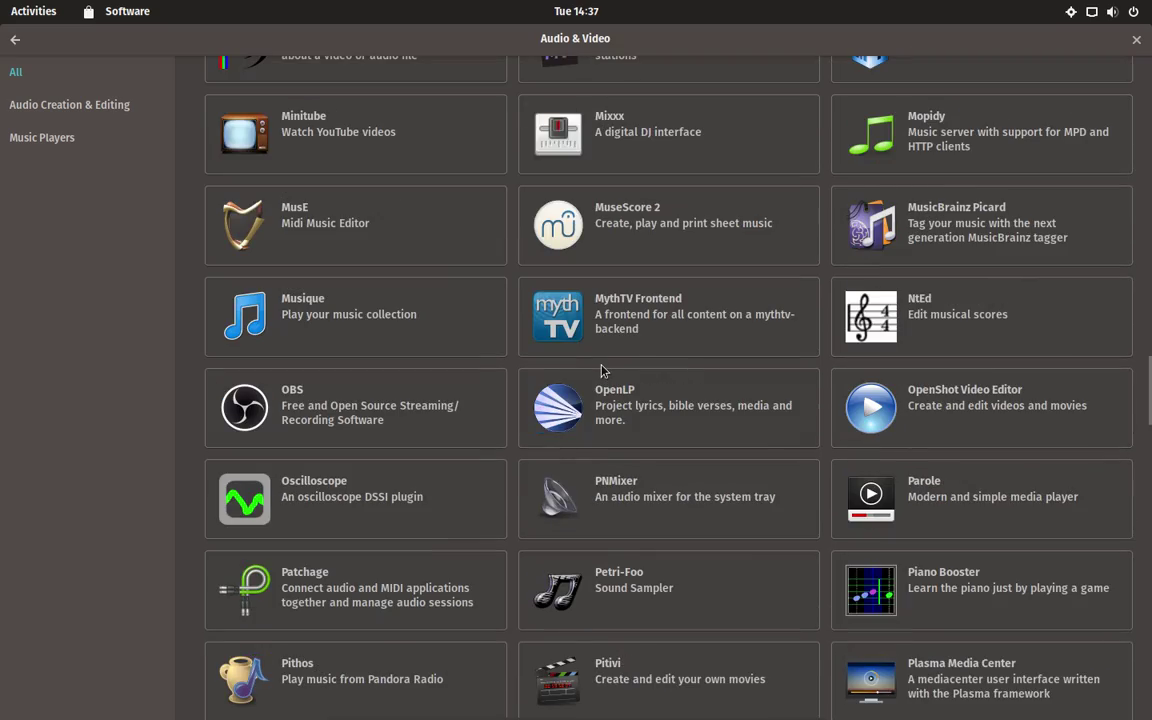
scroll(601, 370, "down", 11)
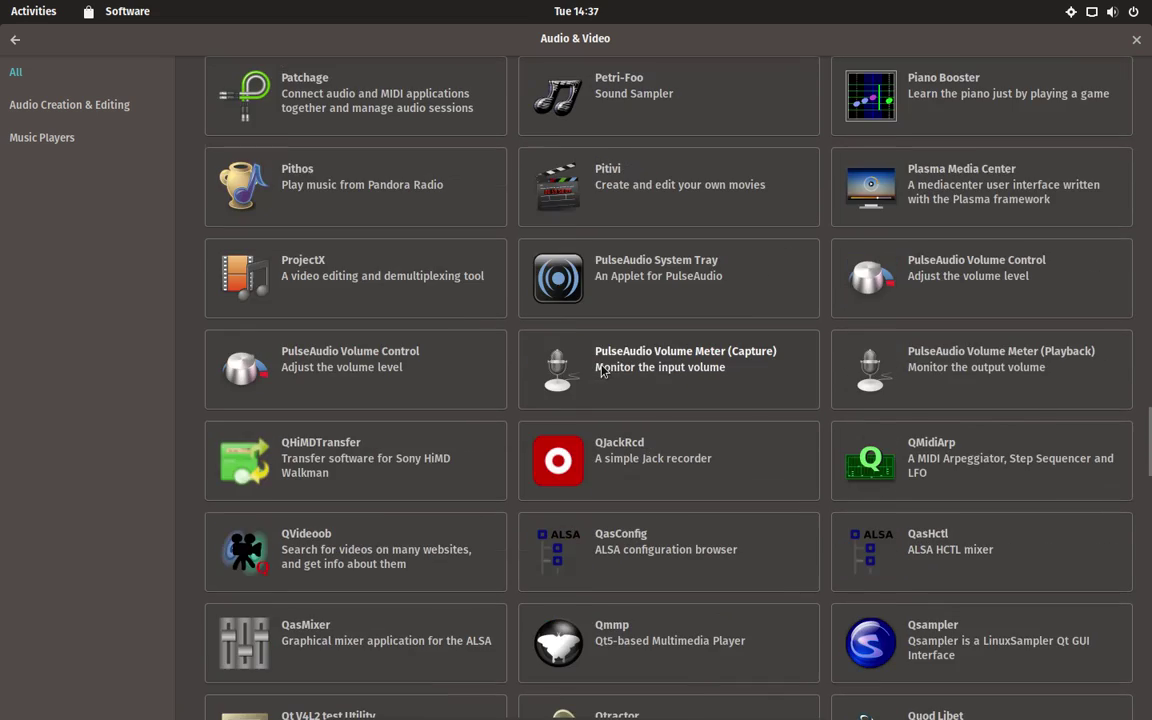
scroll(601, 370, "down", 10)
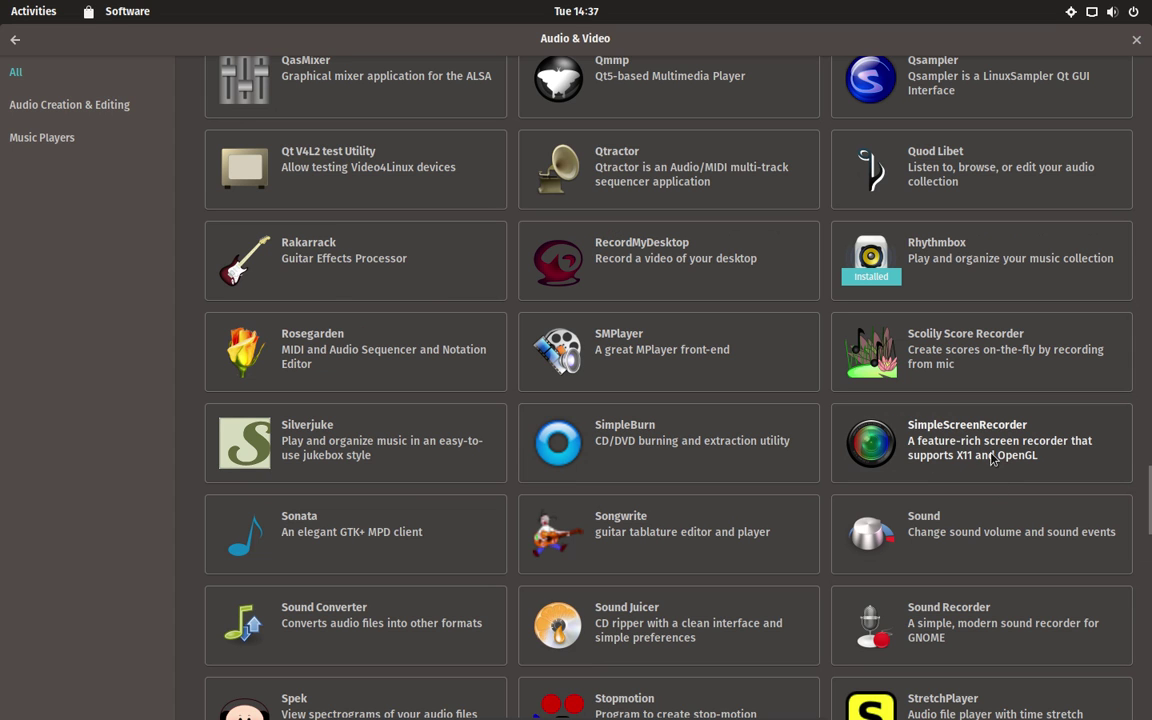
scroll(777, 491, "down", 7)
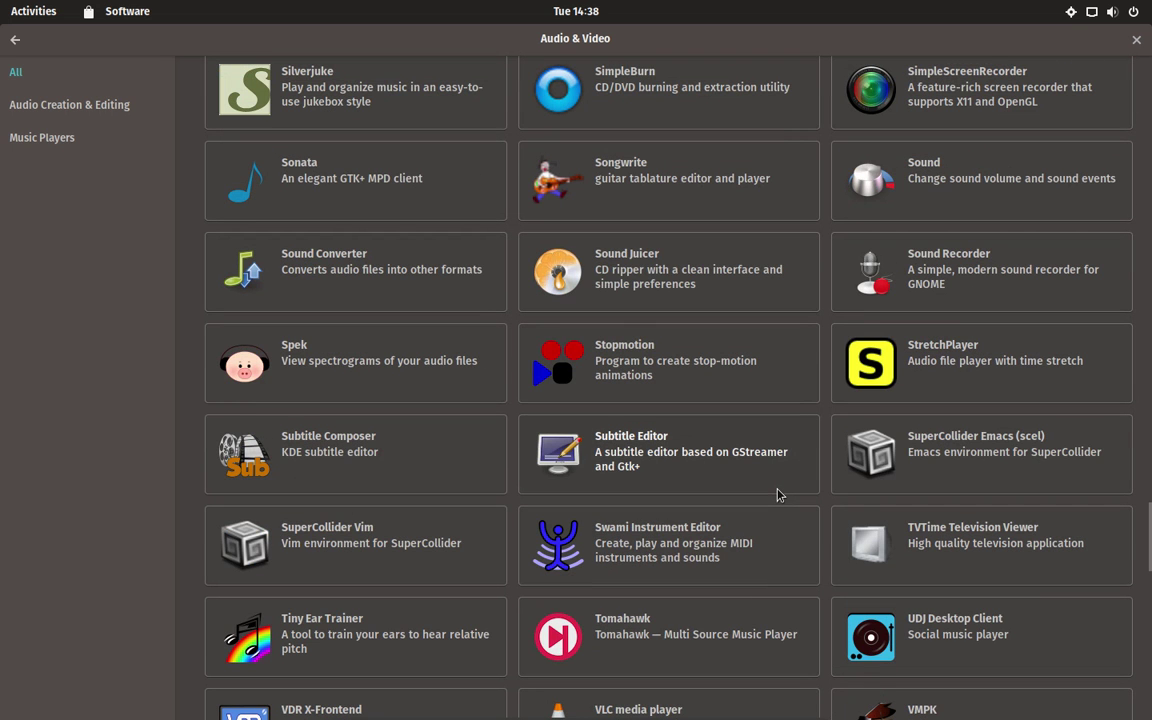
scroll(779, 494, "up", 7)
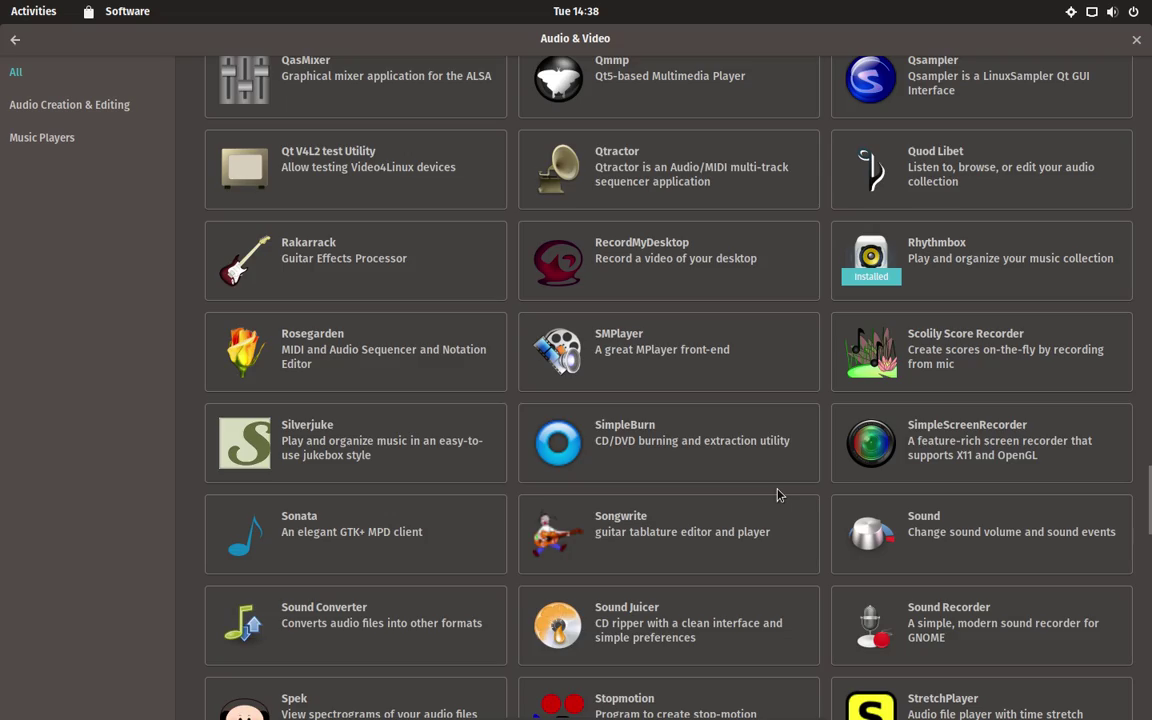
scroll(779, 494, "down", 17)
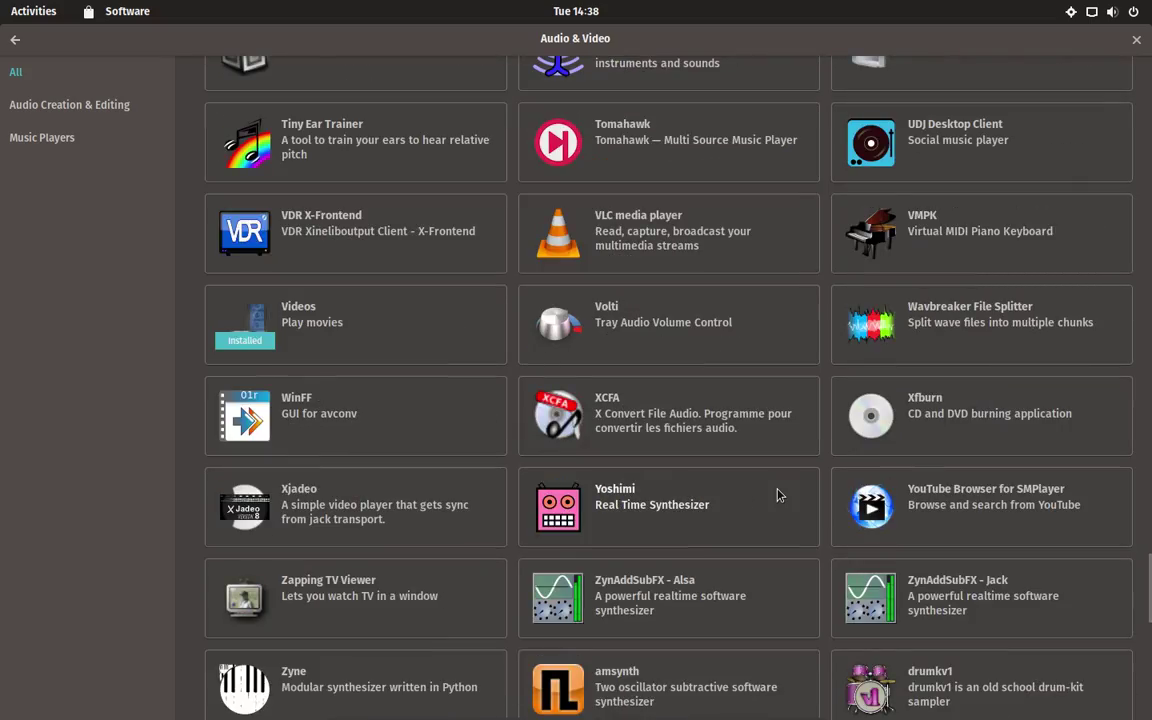
scroll(779, 494, "down", 7)
scroll(778, 494, "down", 7)
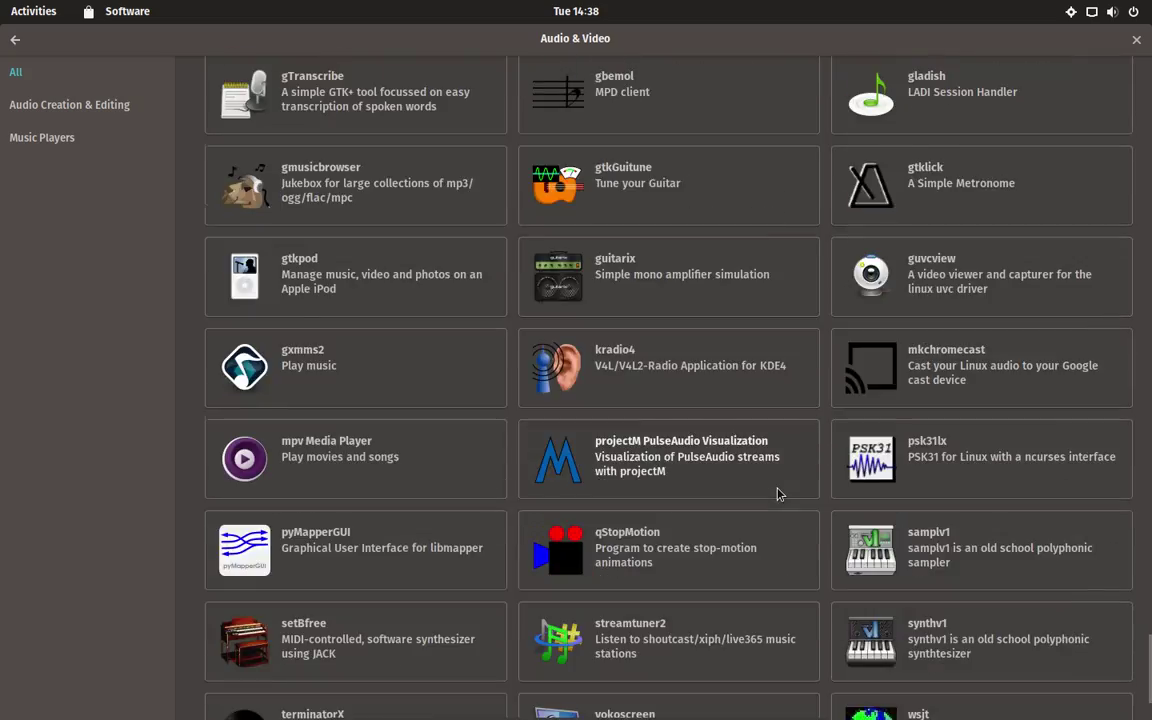
Return from the Audio & Video list to Software's main page and close the window.
scroll(777, 490, "up", 15)
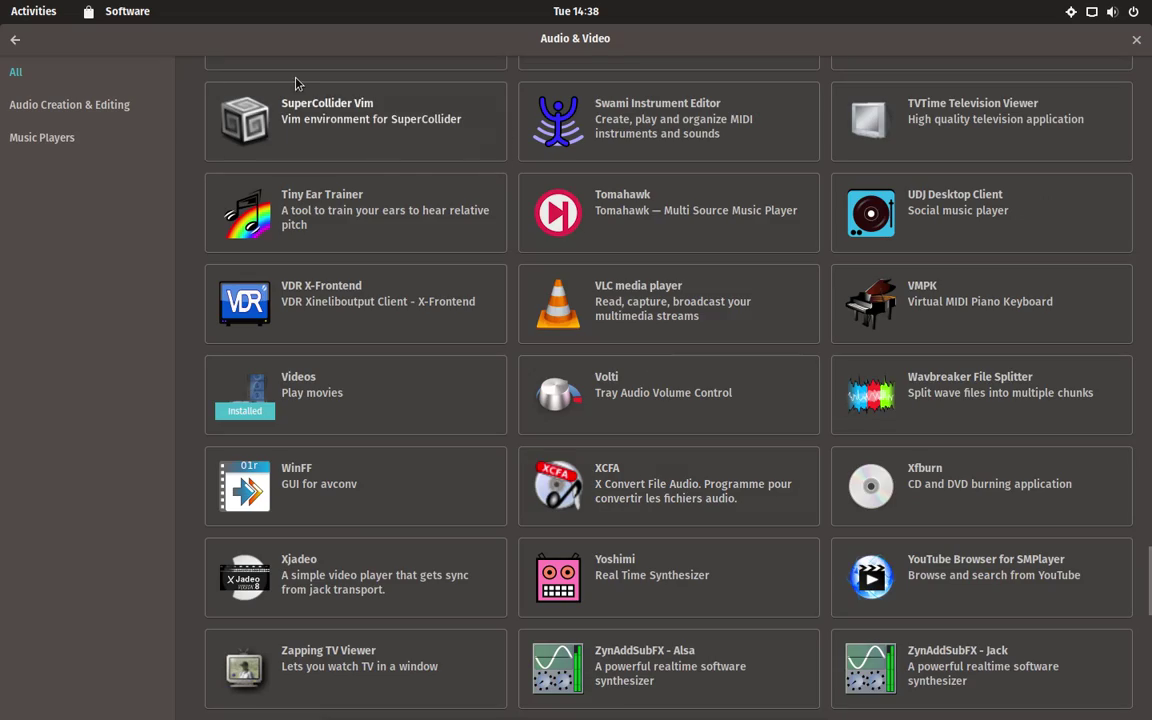
scroll(655, 317, "up", 1)
scroll(655, 317, "up", 20)
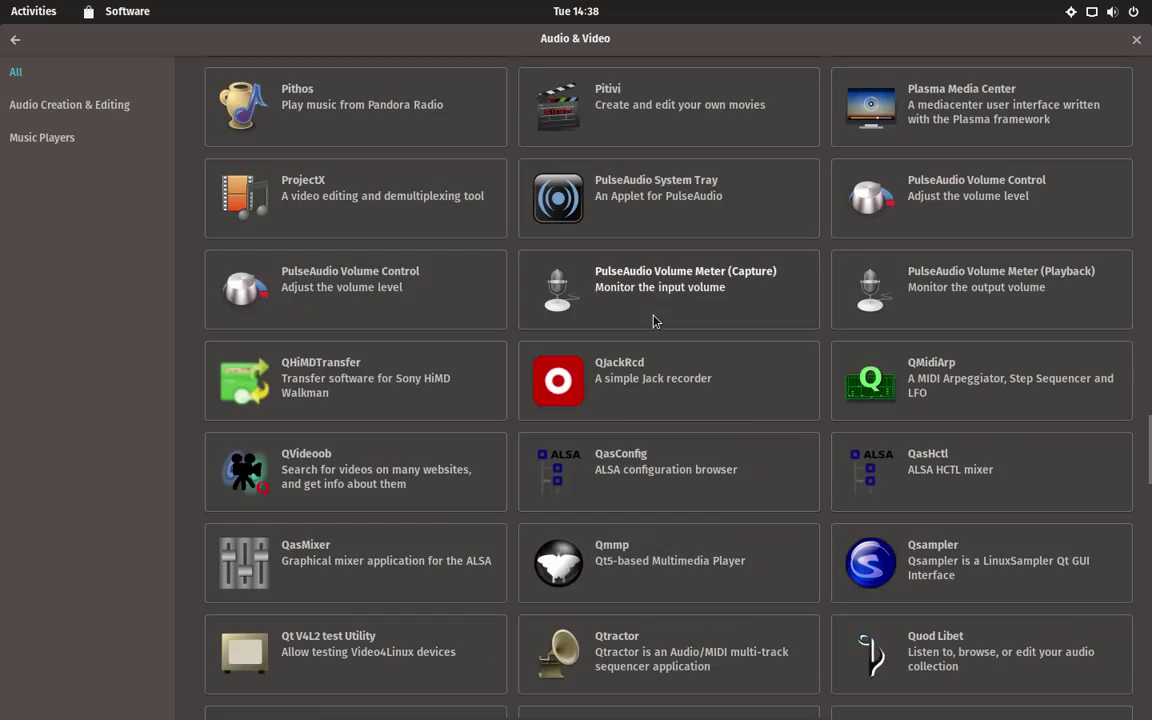
scroll(655, 330, "up", 20)
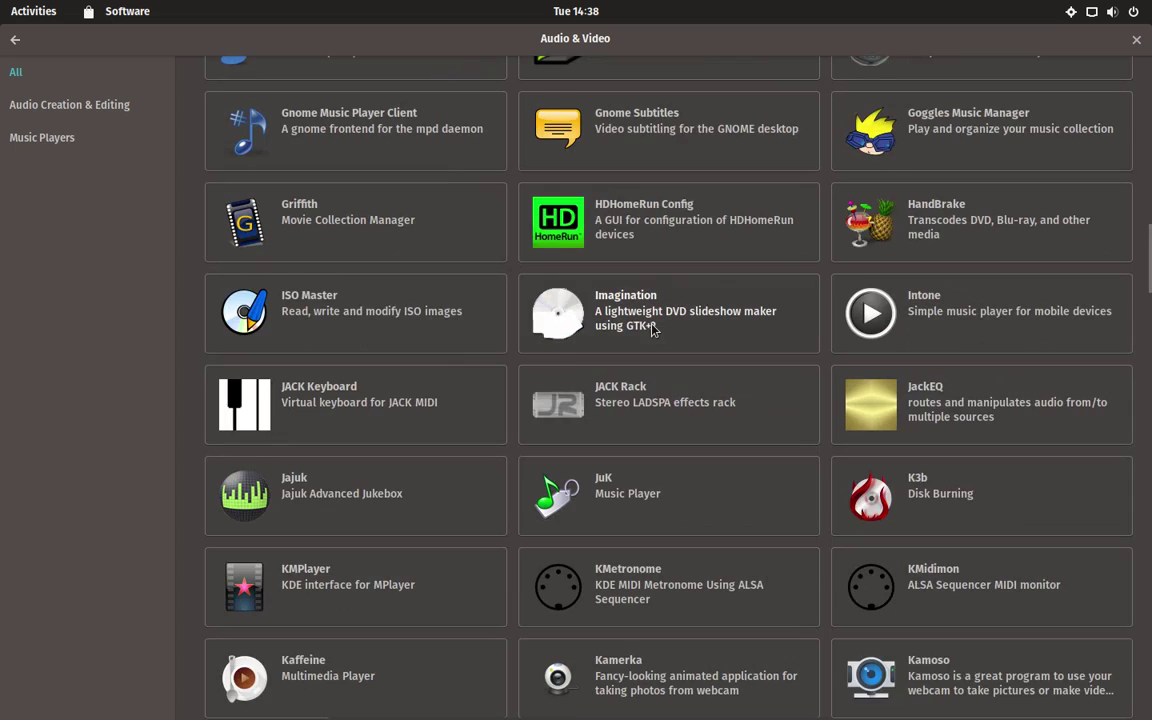
scroll(655, 330, "up", 10)
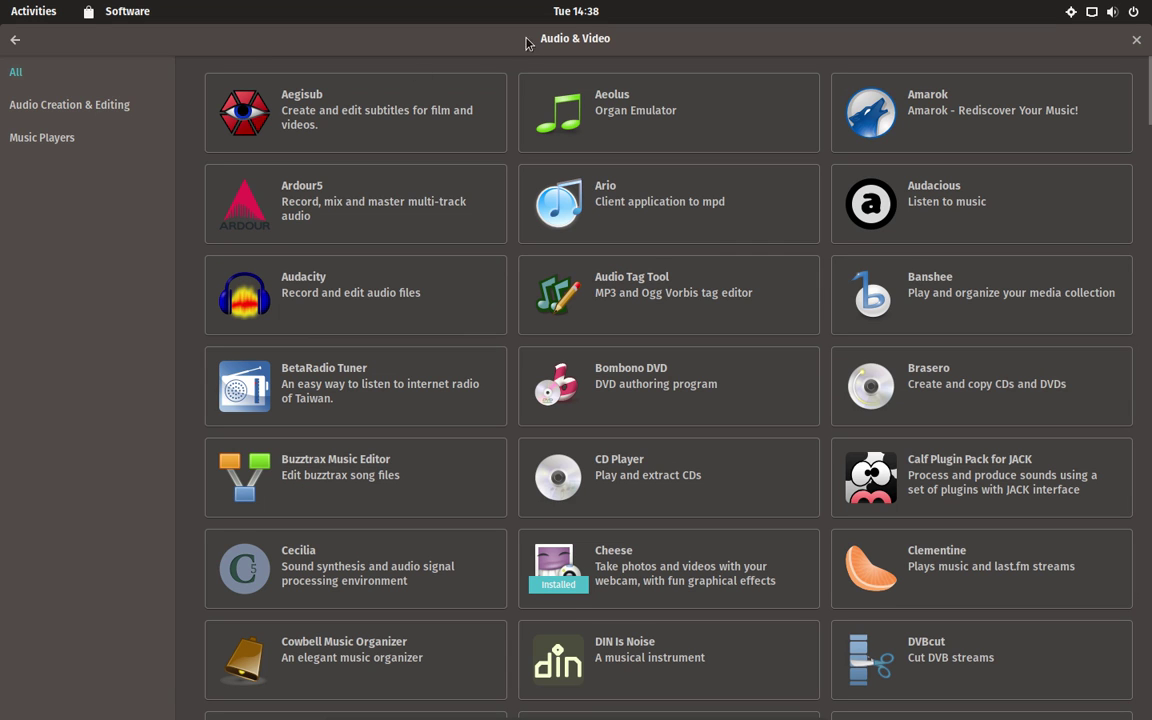
left_click(15, 42)
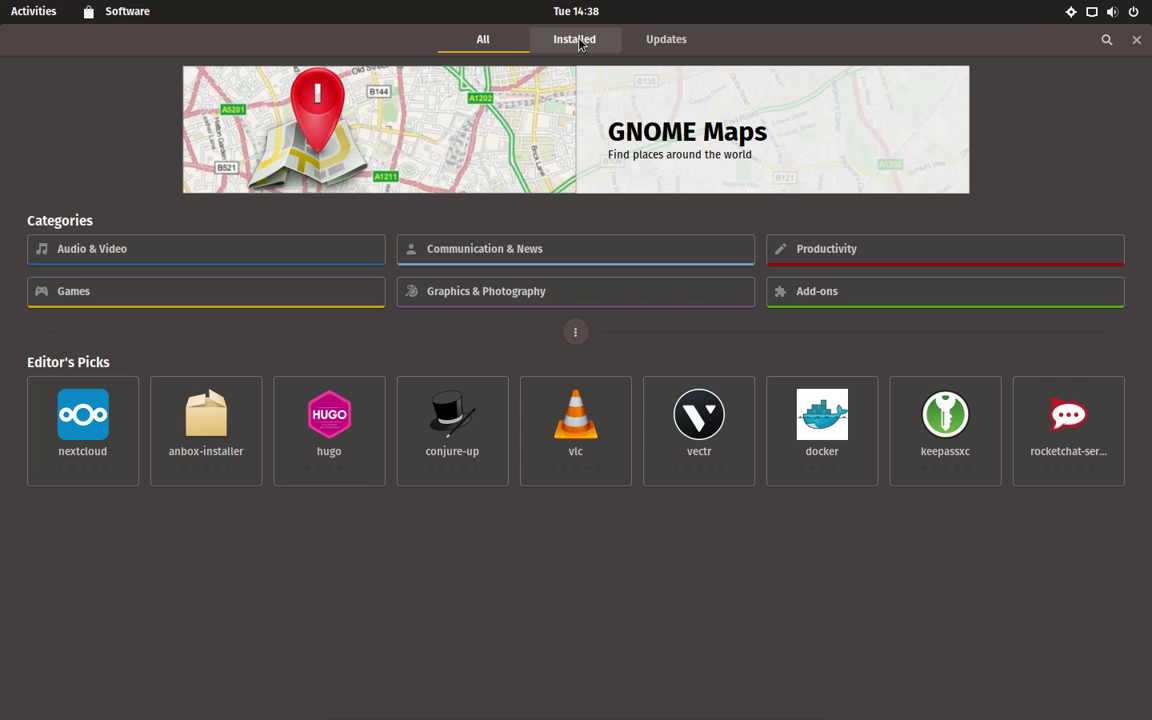
left_click(1137, 39)
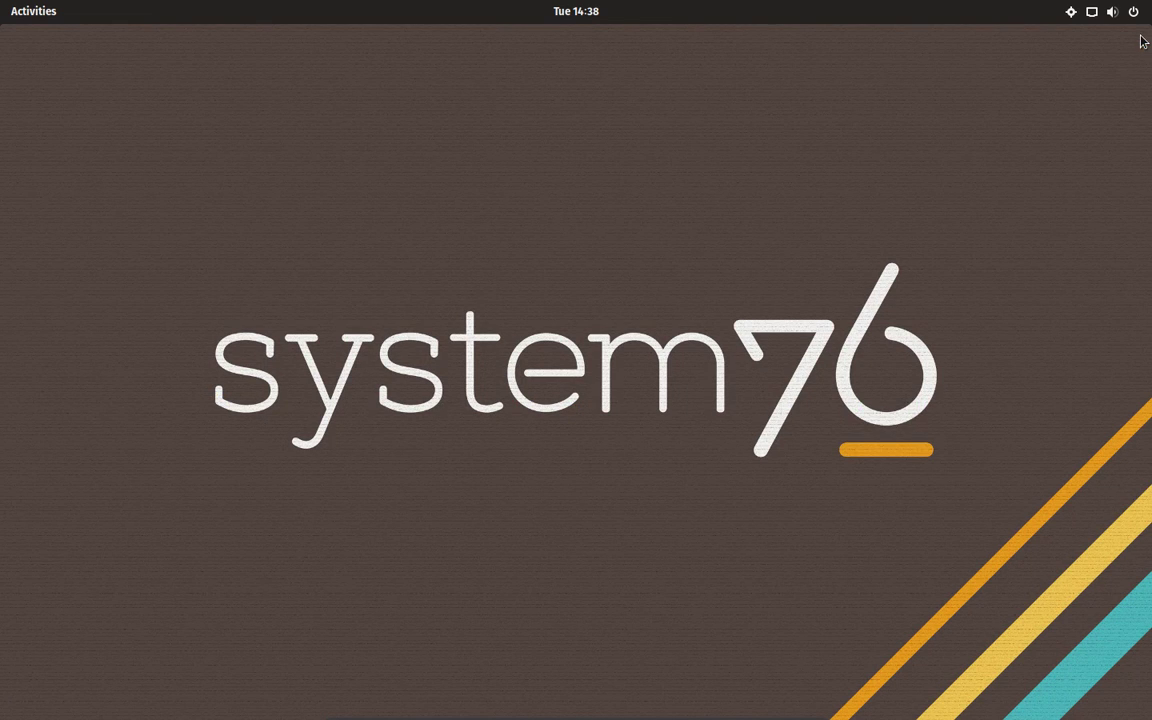
Search for "softwa", open Software & Updates, and examine its Other Software sources before closing the window.
left_click(4, 14)
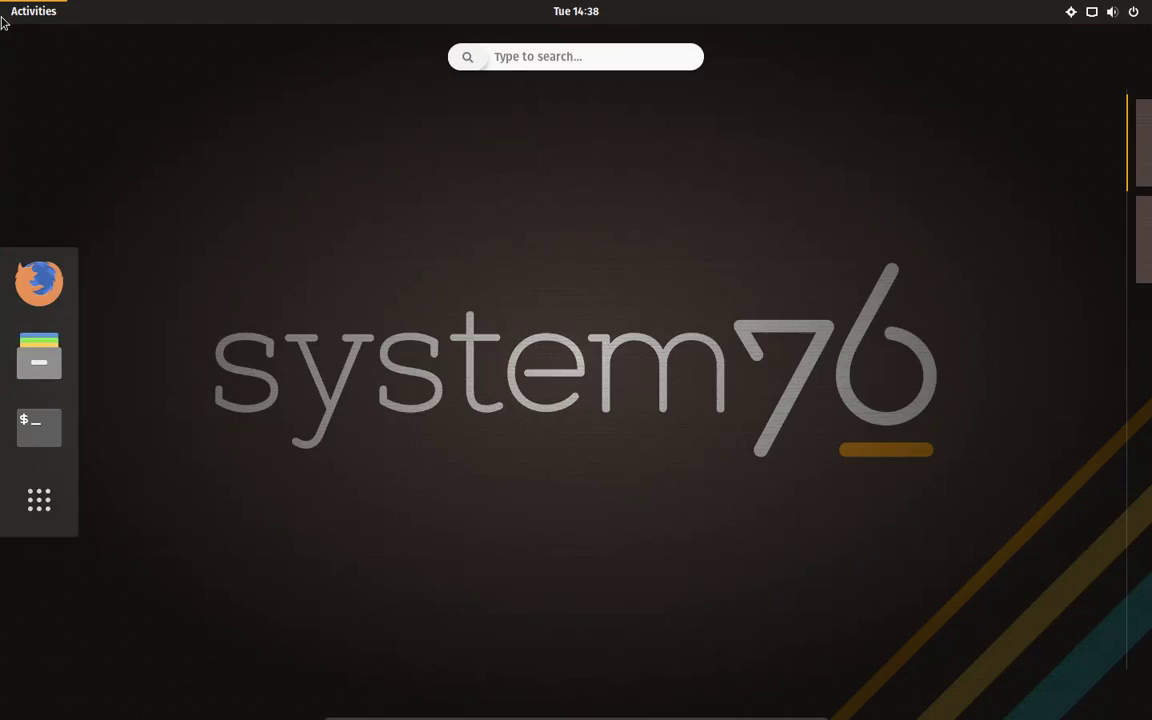
left_click(586, 53)
type("softw")
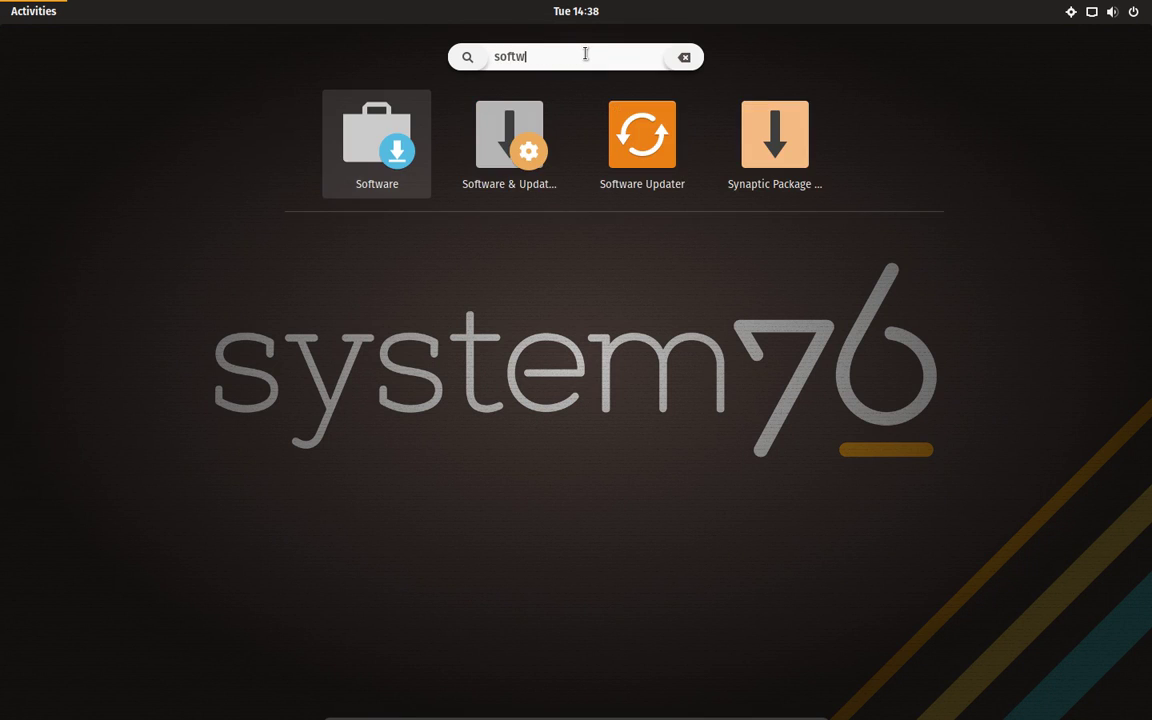
type("a")
left_click(550, 150)
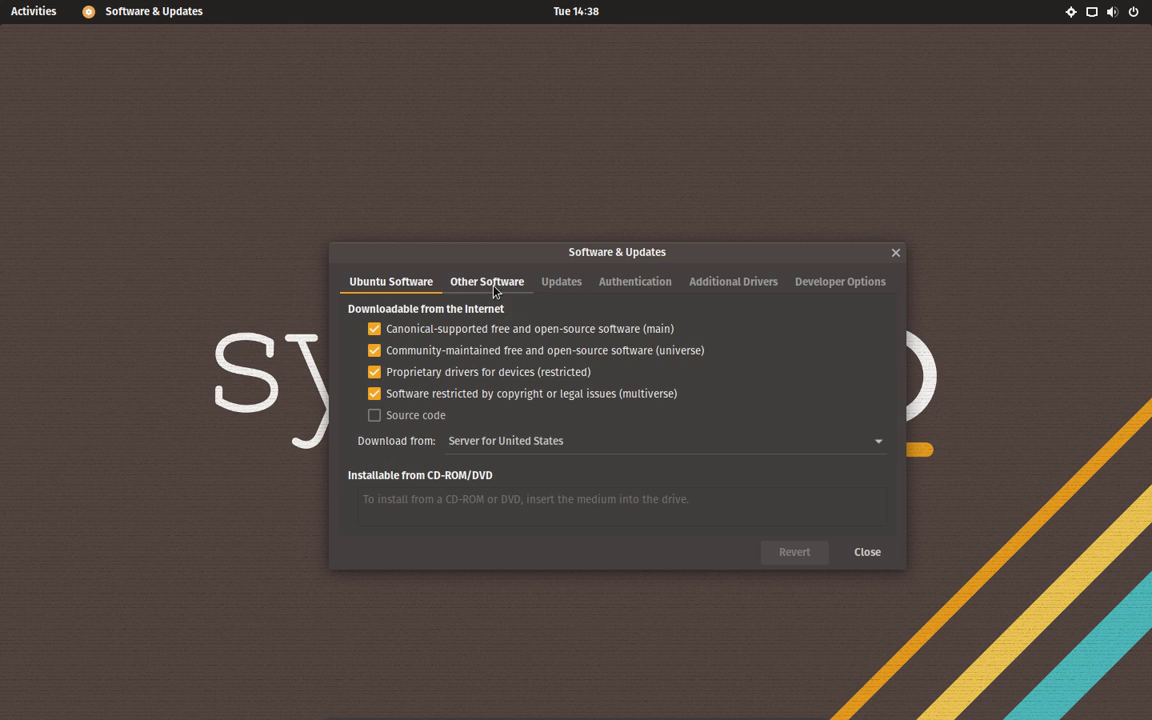
left_click(492, 290)
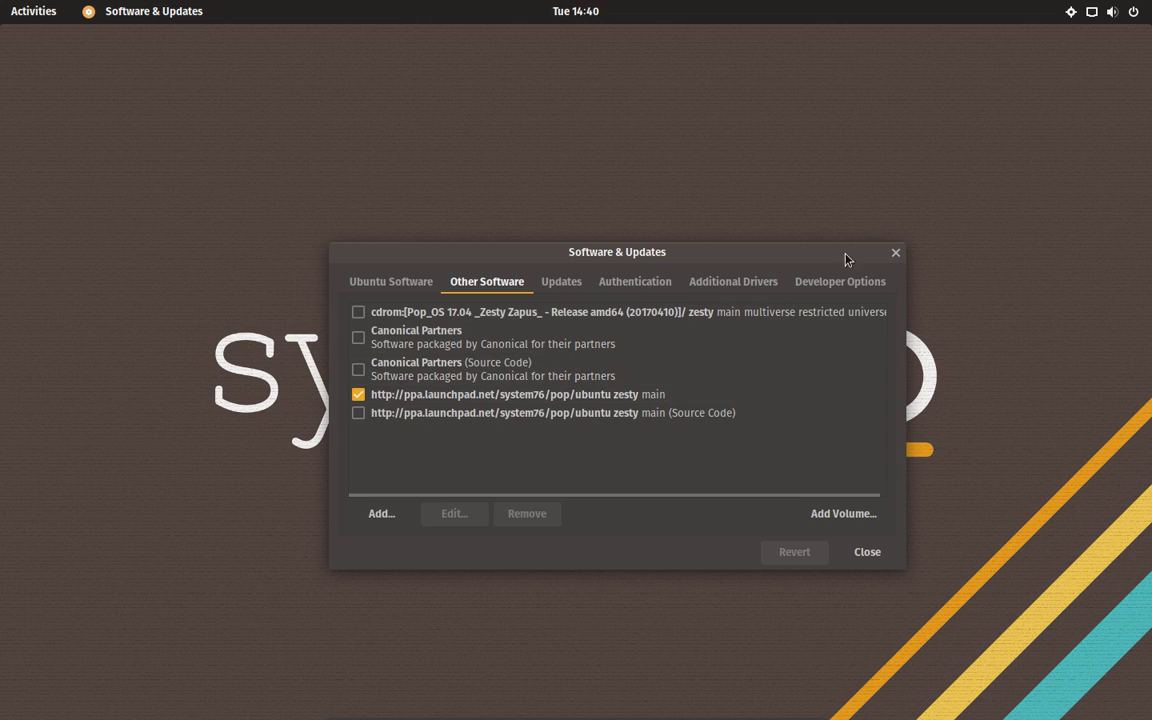
left_click(895, 254)
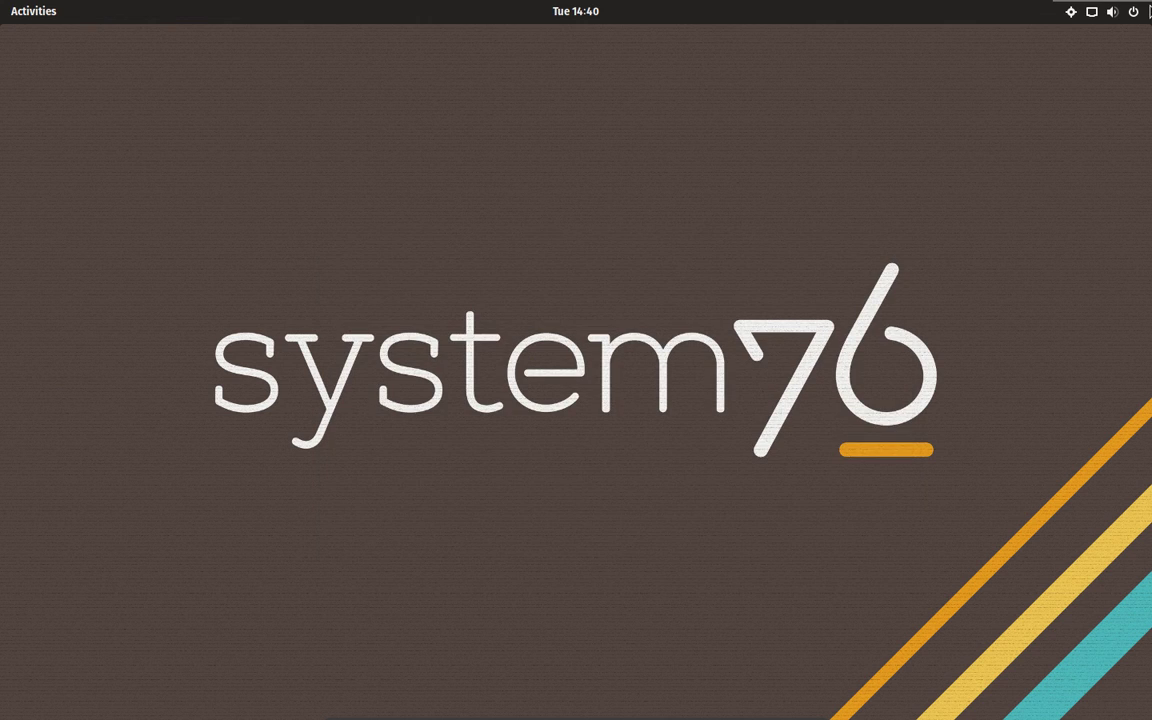
Open the system settings, examine the Date & Time and Details pages, and close the settings window.
left_click(1148, 11)
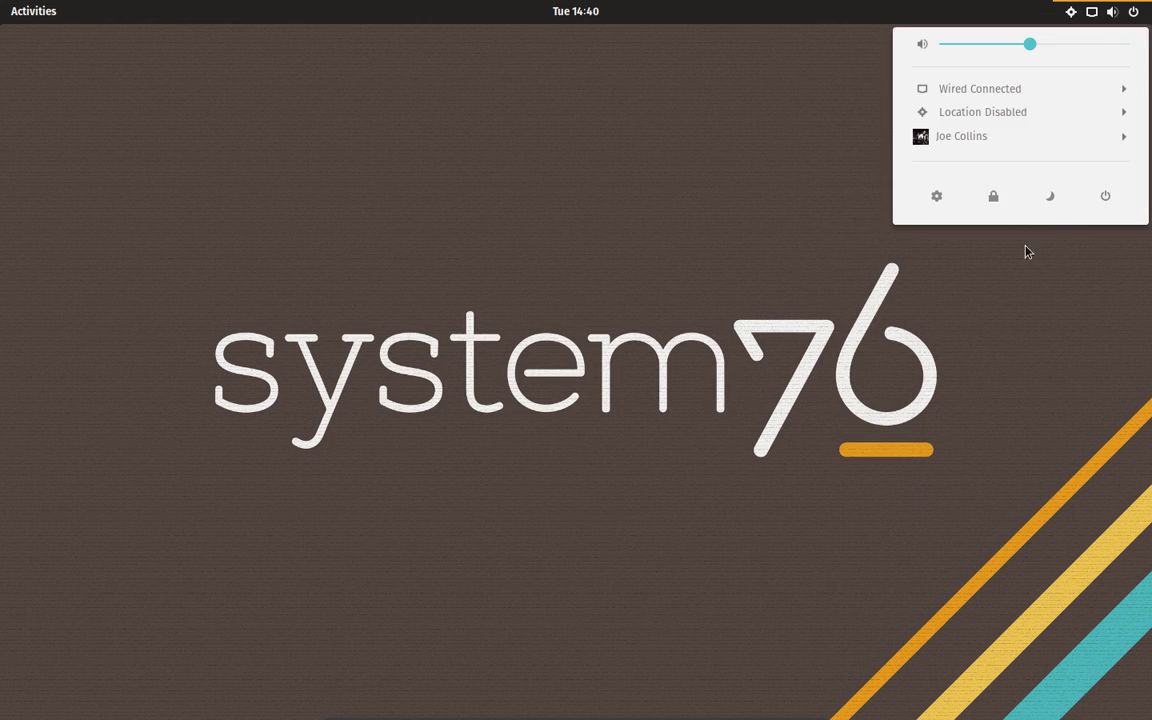
left_click(936, 197)
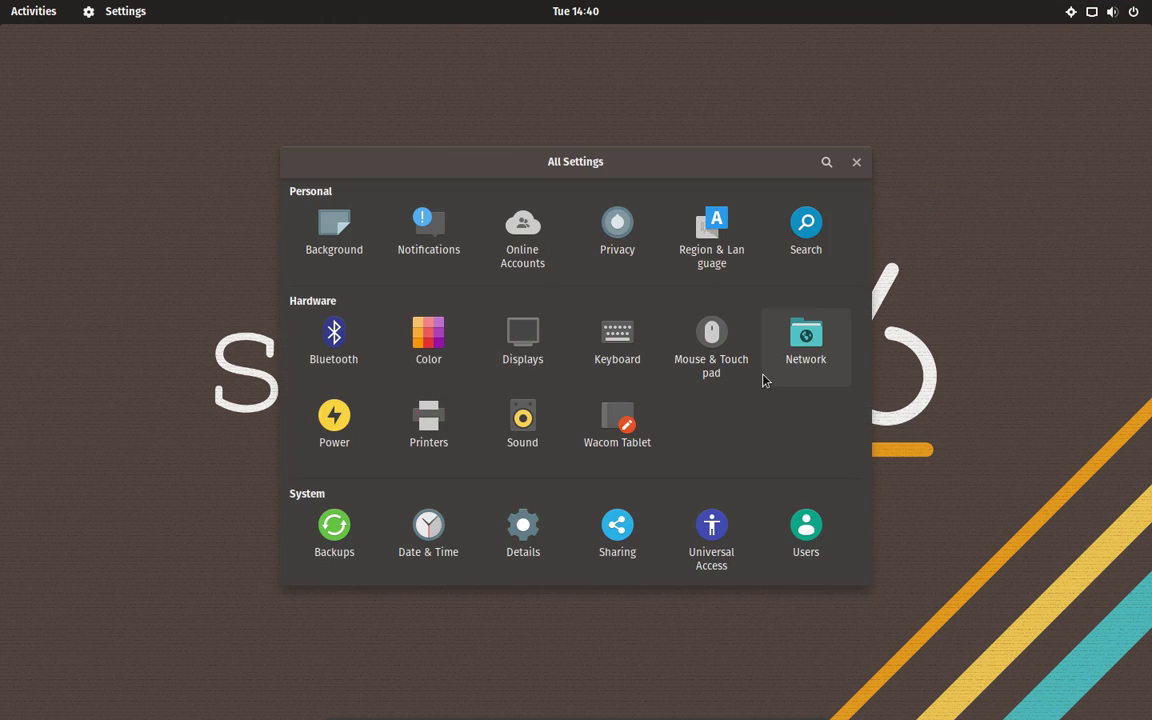
left_click(447, 533)
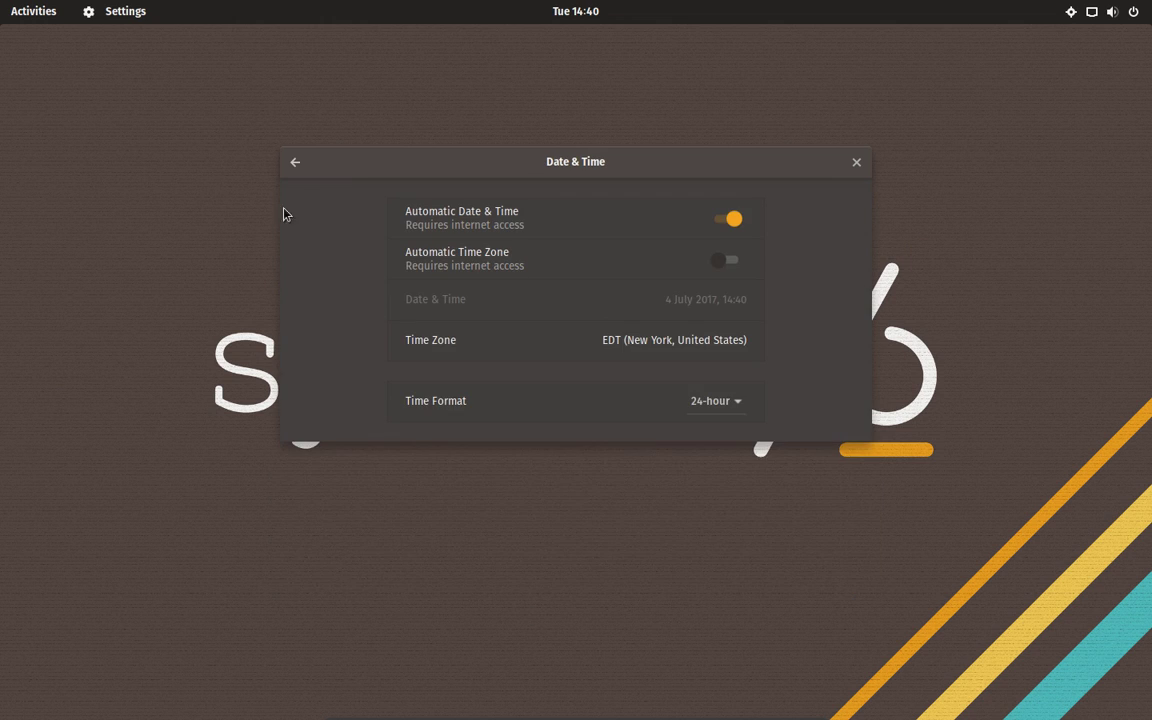
left_click(296, 174)
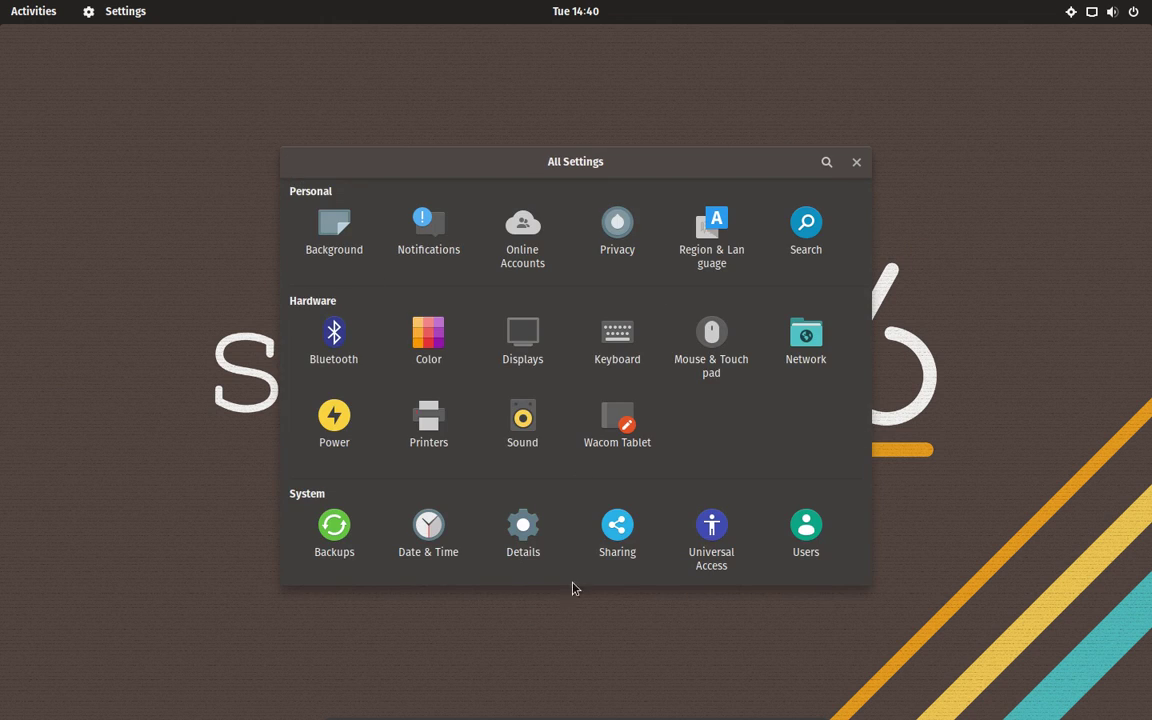
left_click(522, 526)
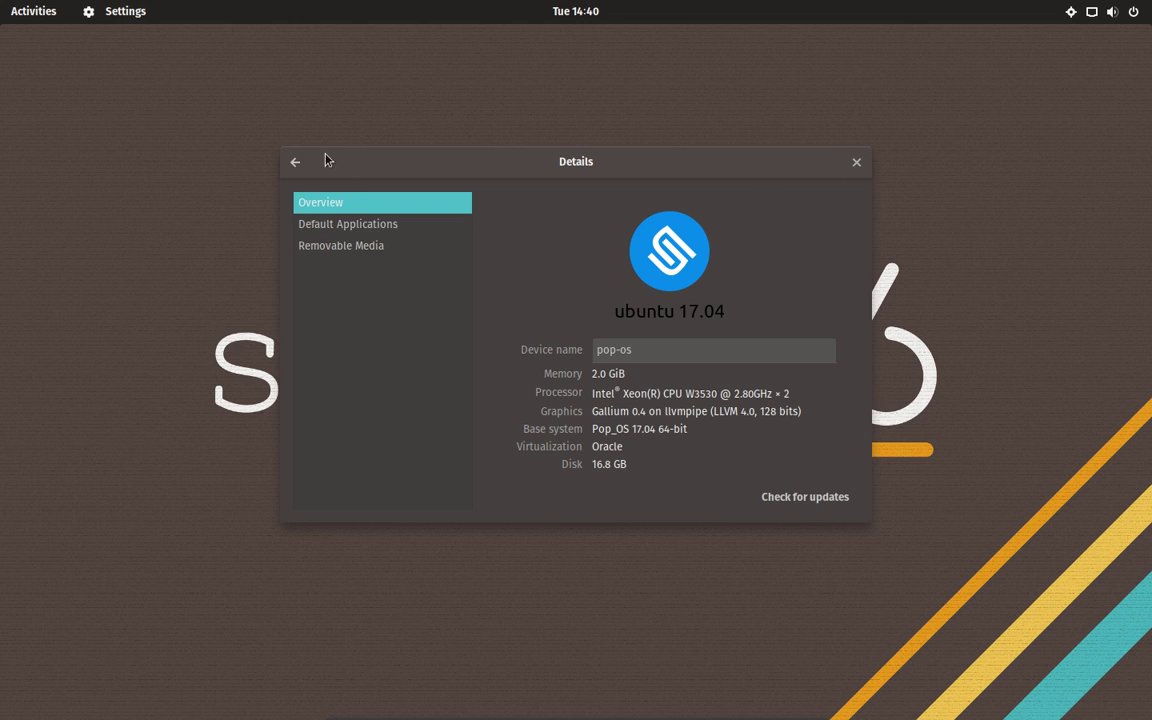
left_click(293, 161)
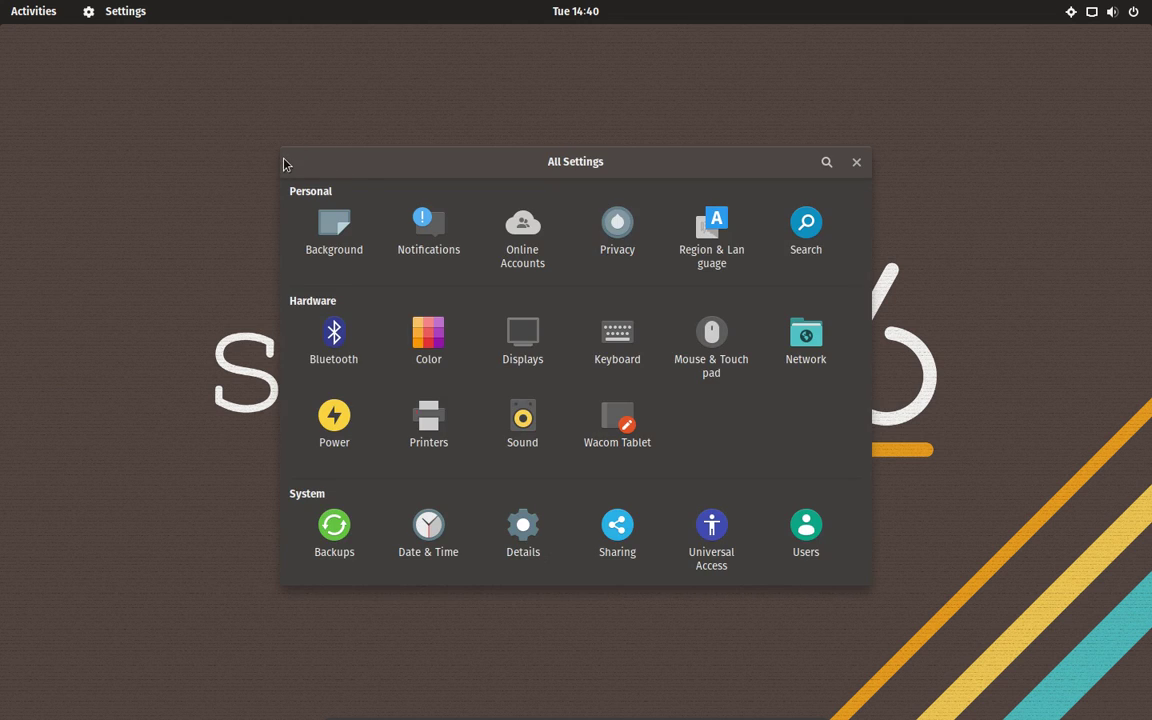
left_click(856, 164)
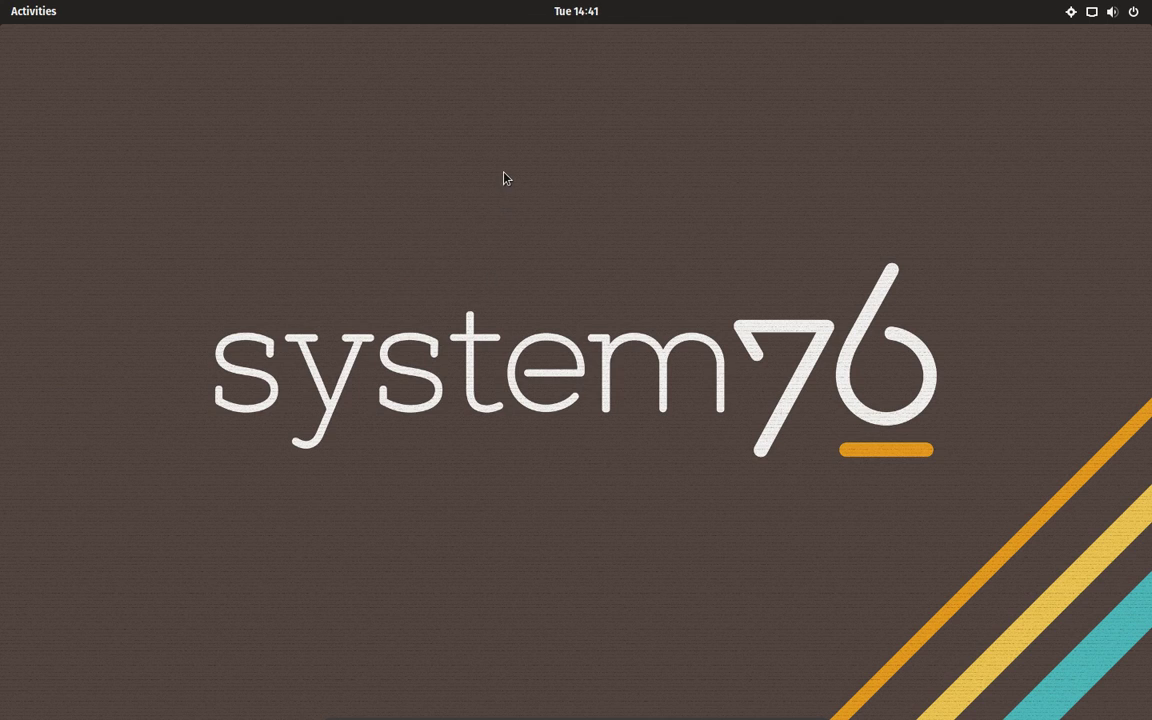
left_click(1115, 12)
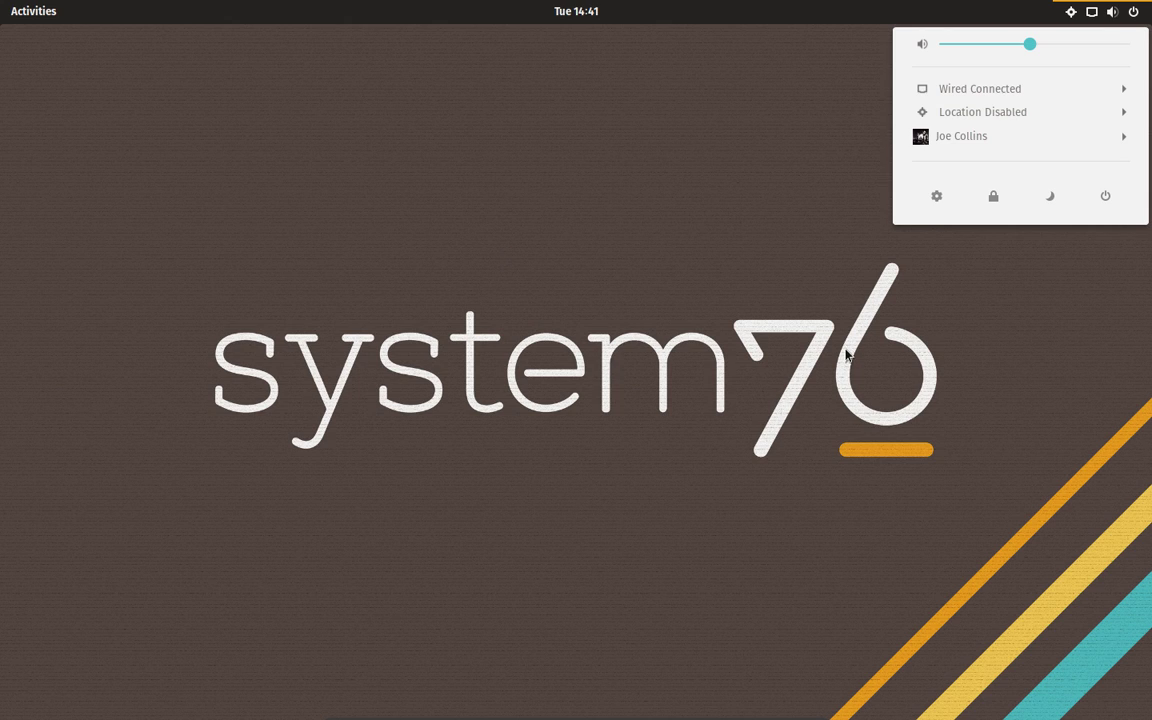
left_click(702, 229)
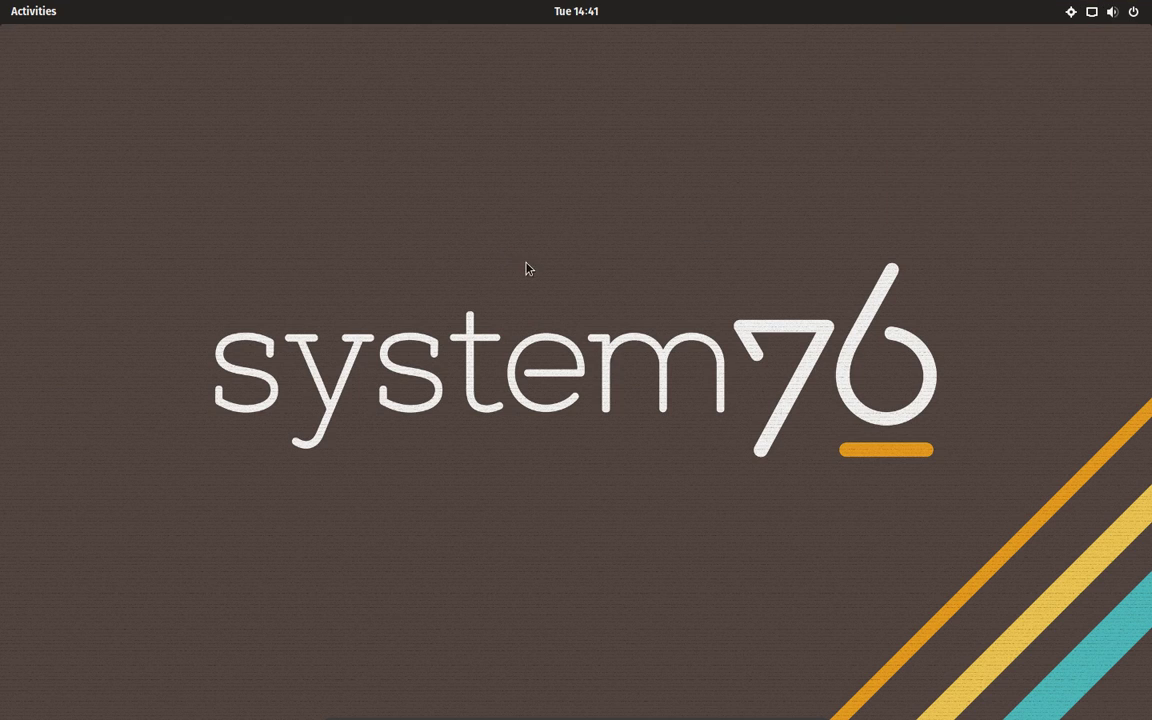
left_click(2, 5)
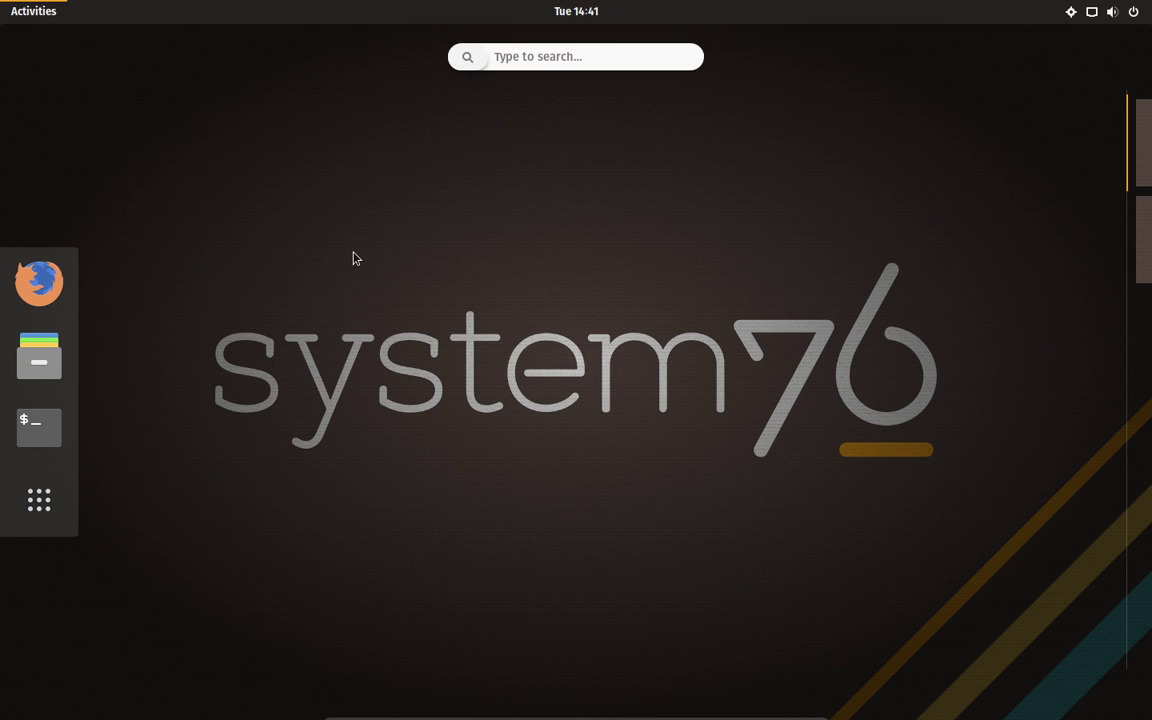
left_click(647, 222)
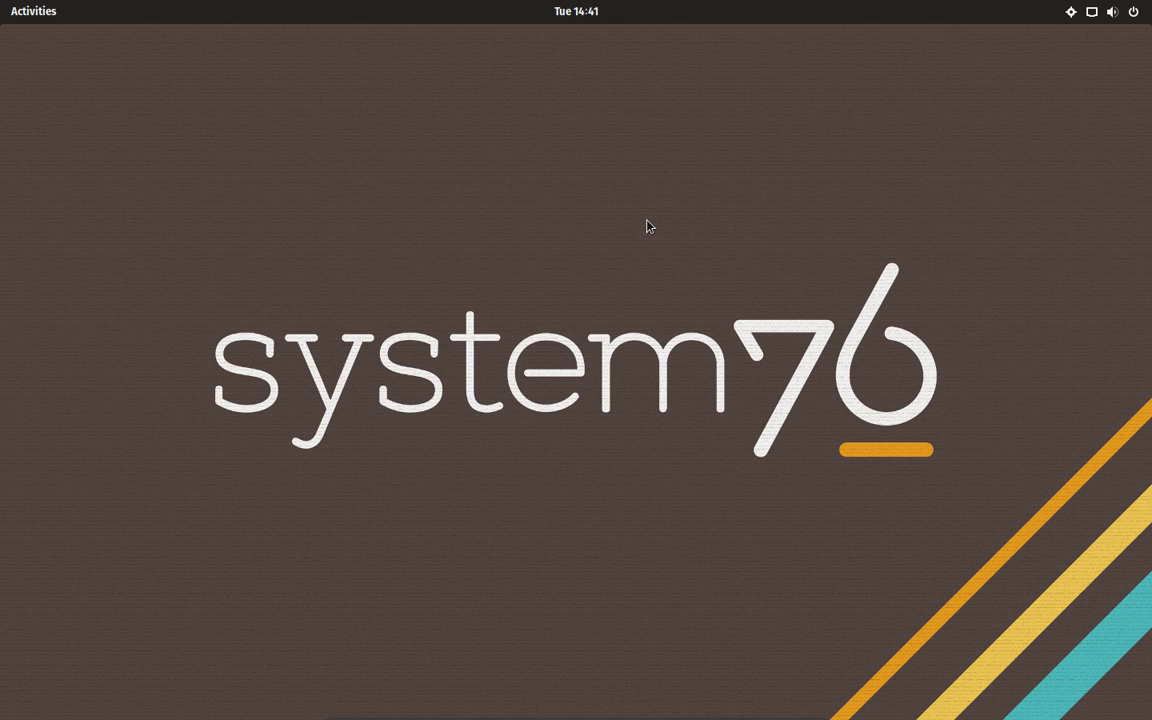
left_click(4, 16)
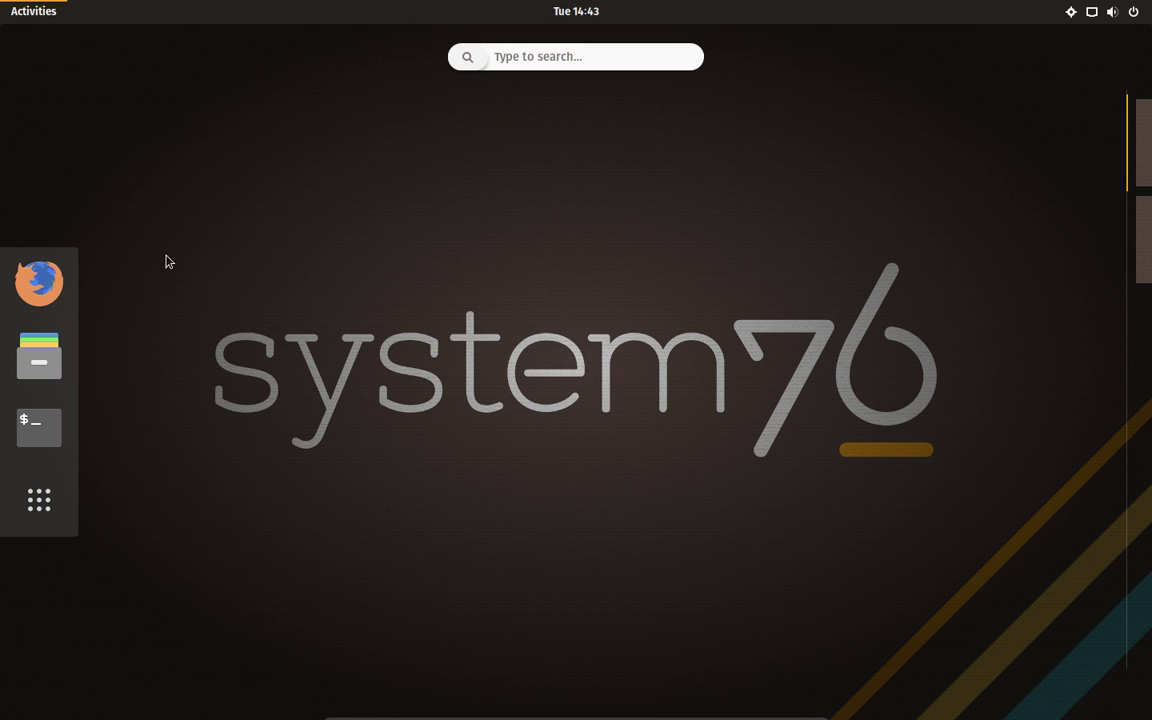
left_click(421, 241)
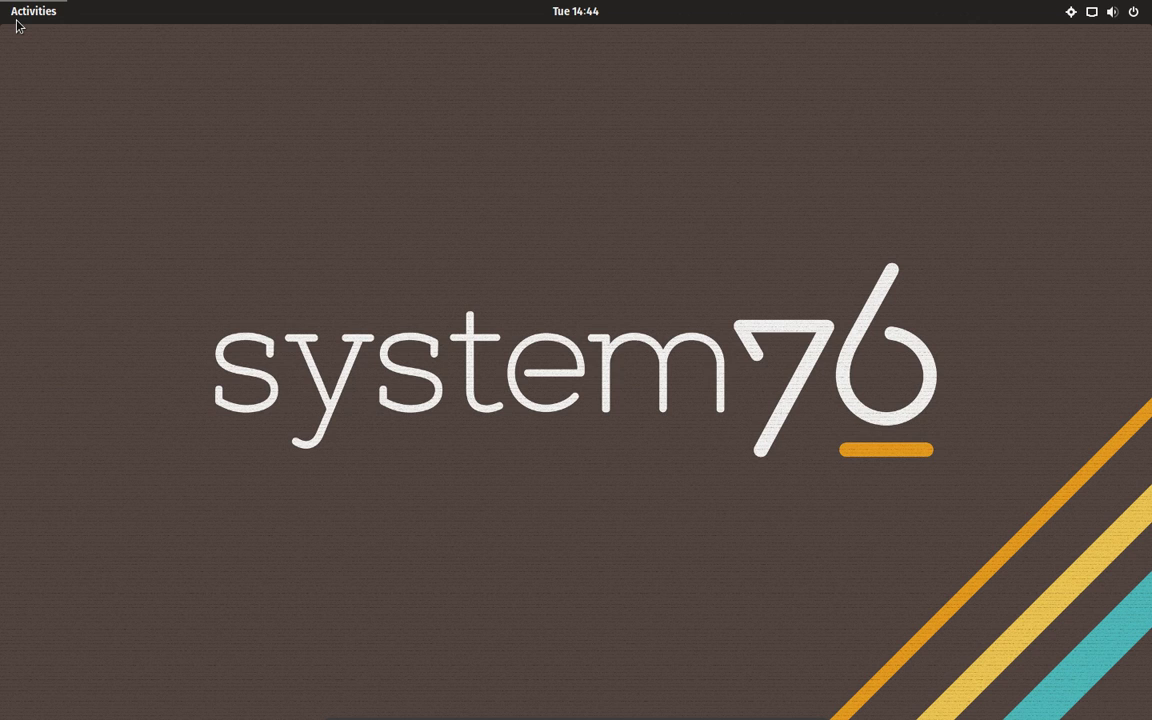
left_click(16, 21)
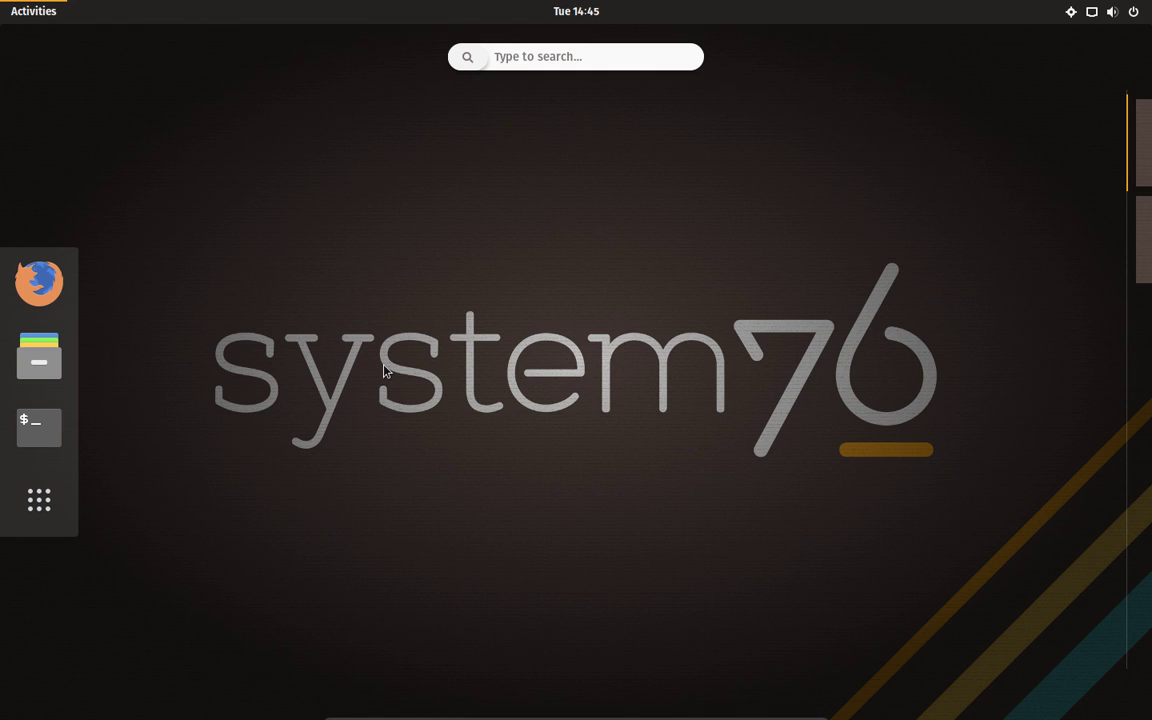
left_click(592, 301)
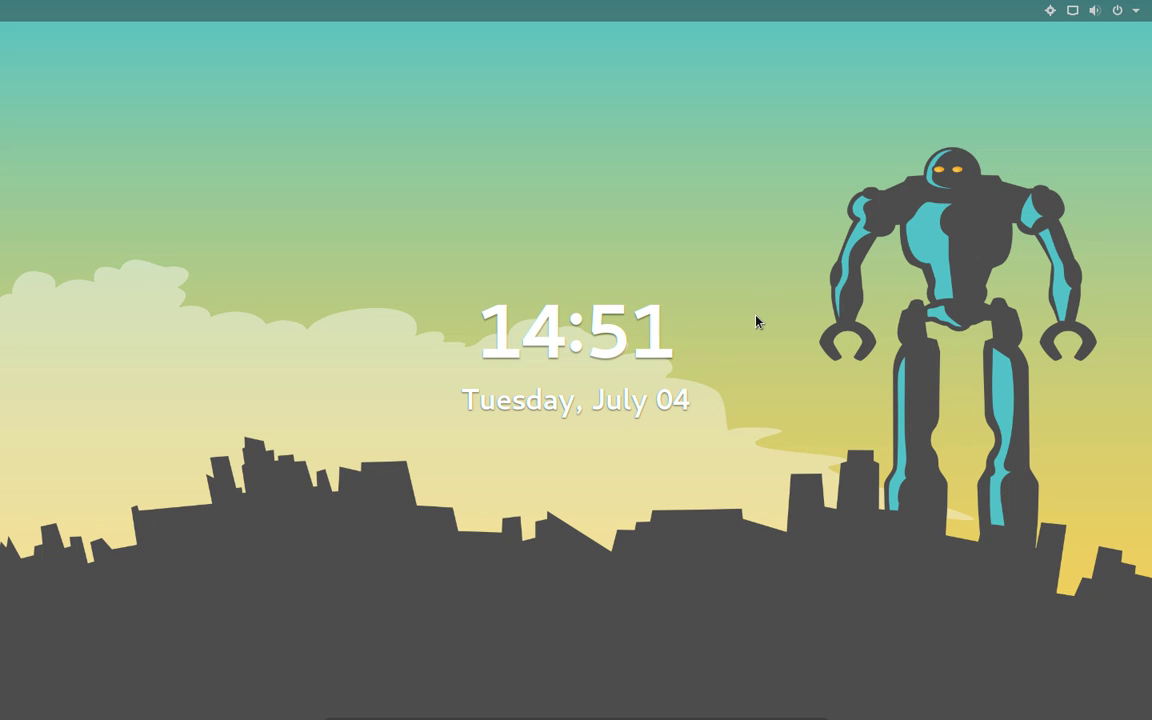
Dismiss the lock screen, switch to the Linux Mint desktop, and minimize the SimpleScreenRecorder window.
left_click_drag(755, 321, 674, 3)
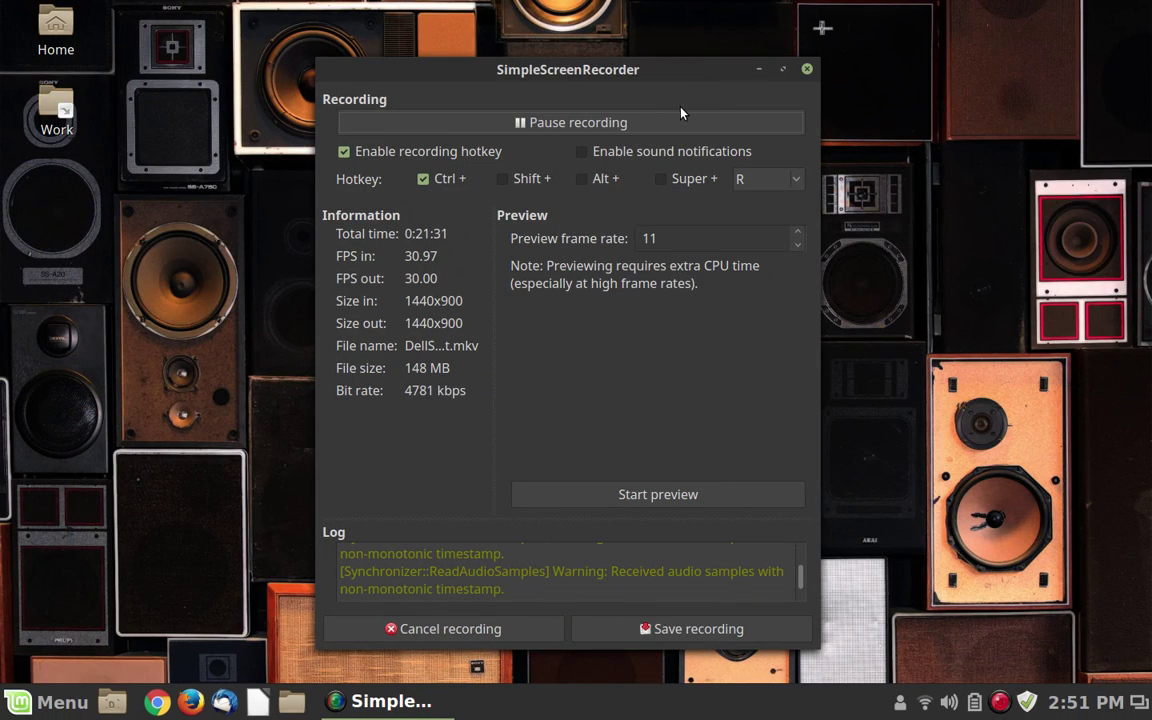
left_click(757, 70)
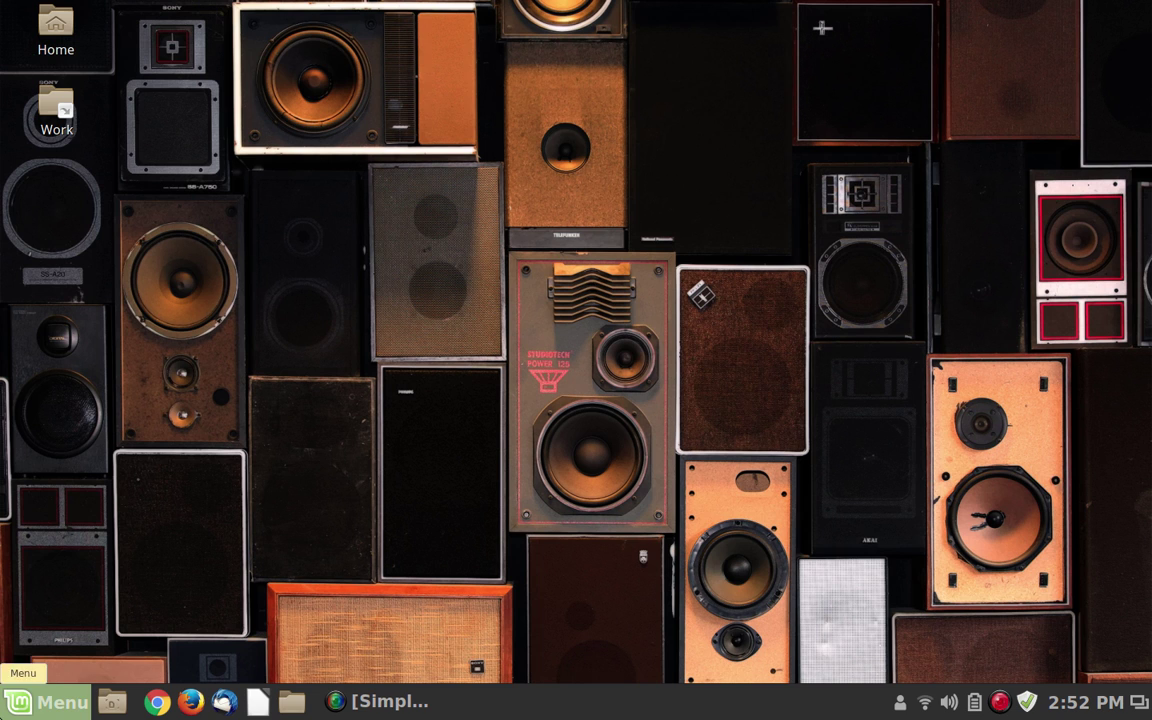
Look at the Linux Mint application menu and open the Home folder from the desktop.
left_click(48, 702)
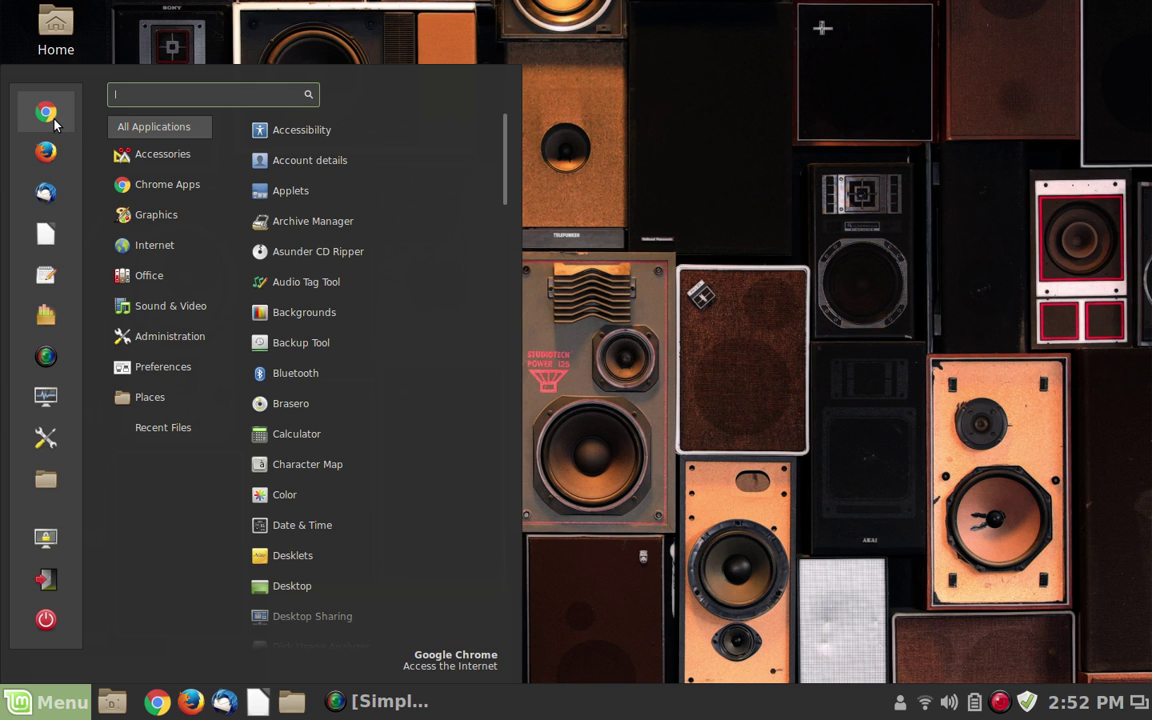
left_click(60, 44)
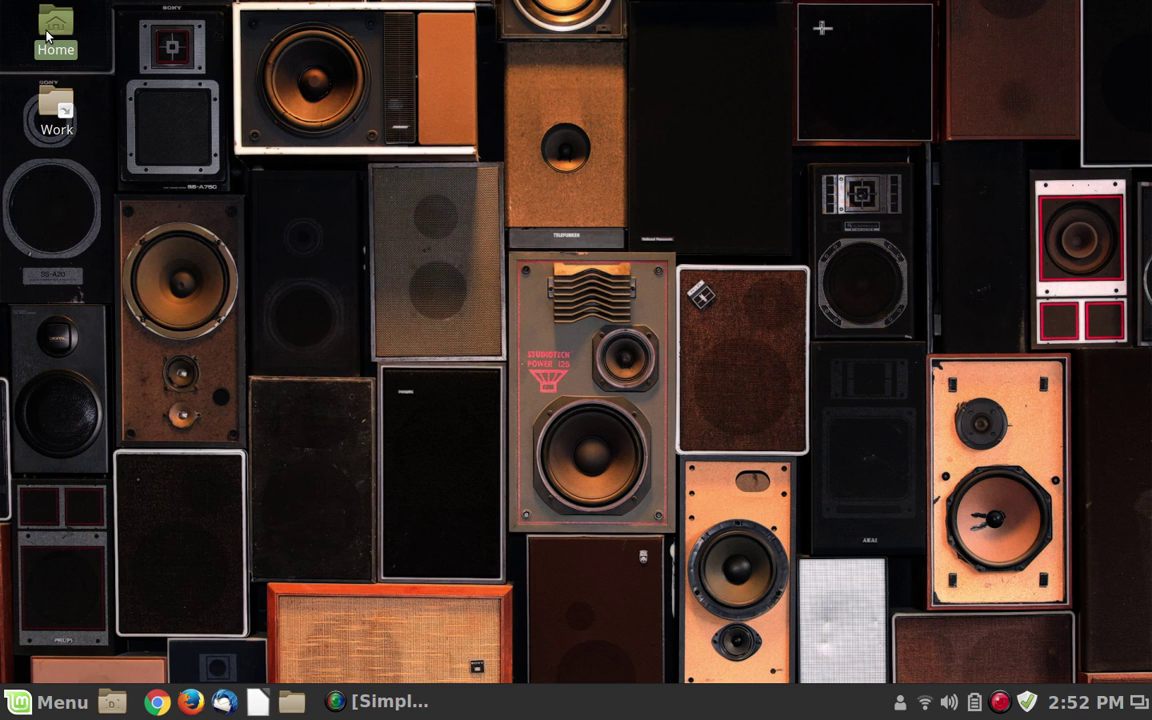
double_click(47, 36)
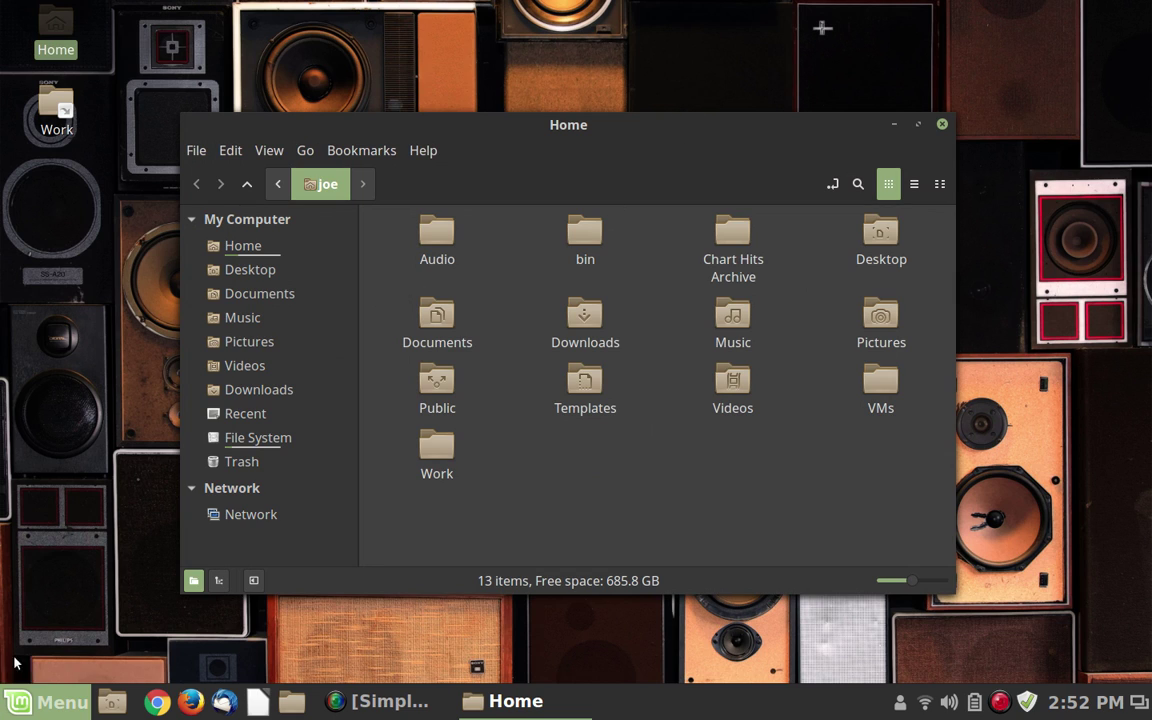
Open Backgrounds in Linux Mint's System Settings and browse the images in the Wallpapers folder.
left_click(3, 708)
left_click(45, 701)
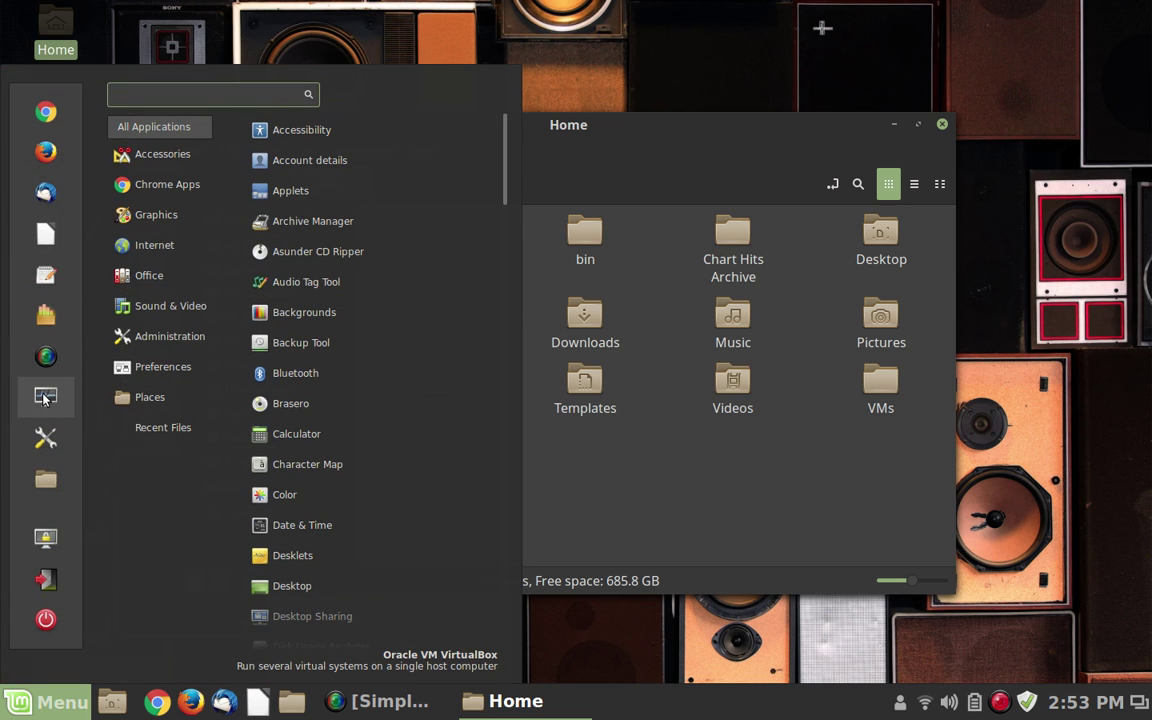
left_click(33, 446)
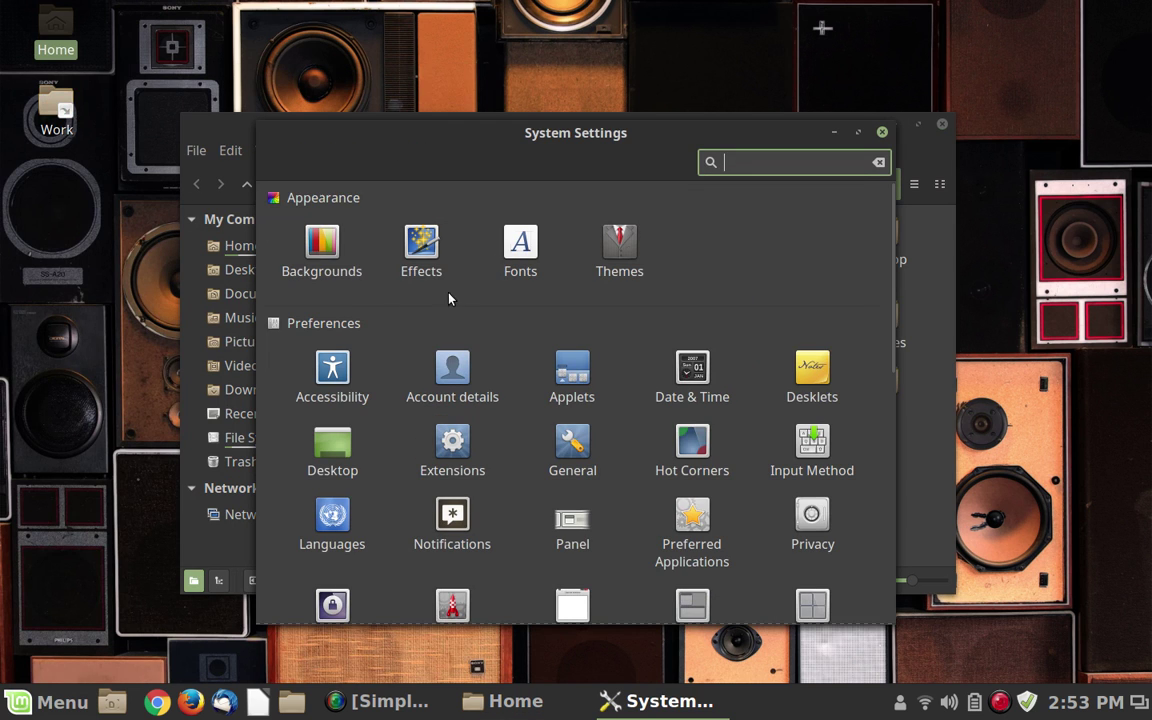
left_click(340, 270)
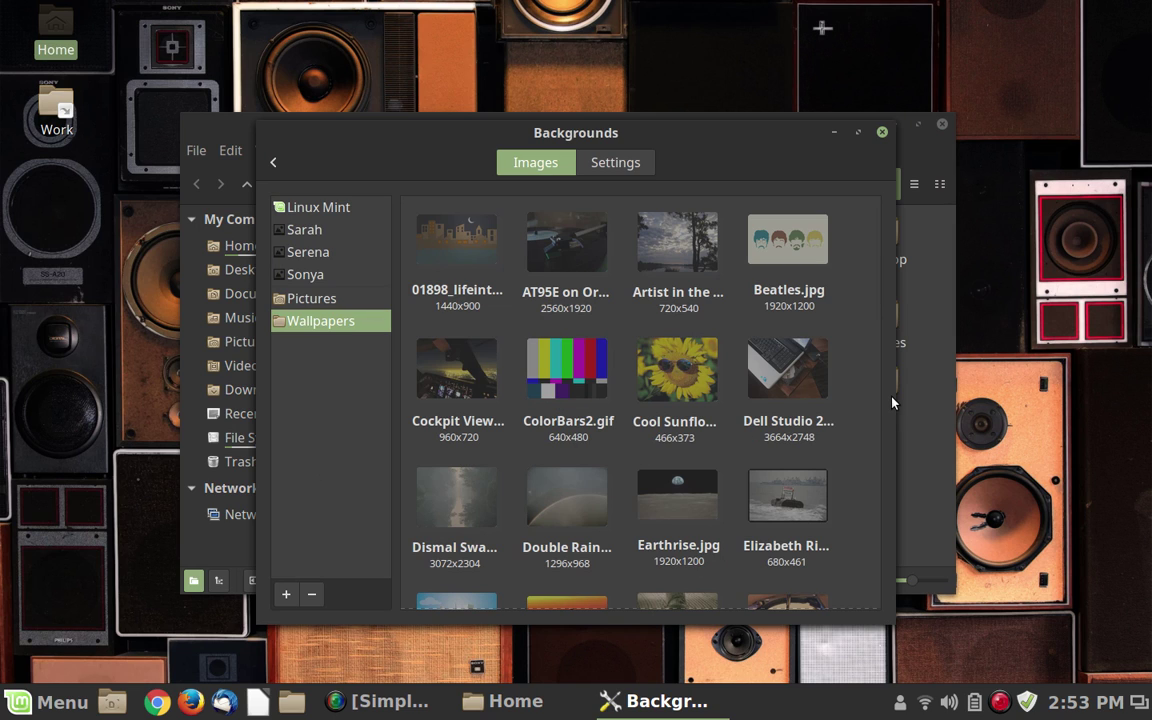
scroll(666, 397, "down", 10)
scroll(666, 401, "up", 3)
scroll(666, 401, "up", 1)
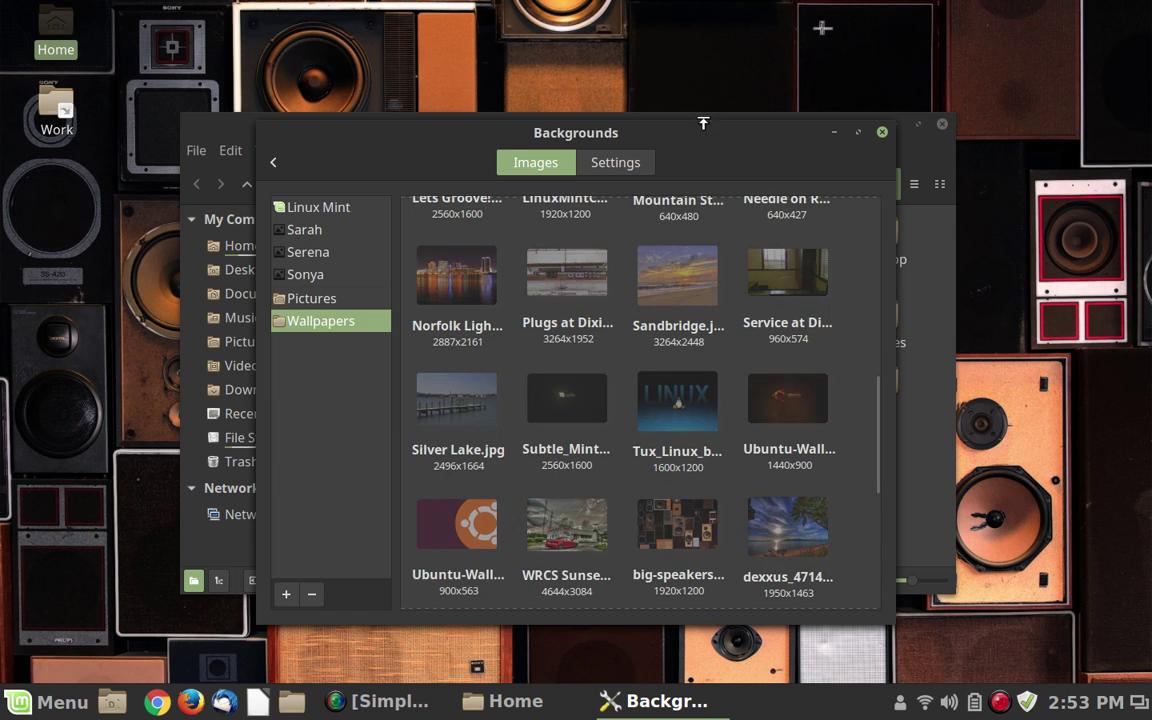
Examine the background slideshow settings and return to browse the Wallpapers images.
left_click(633, 165)
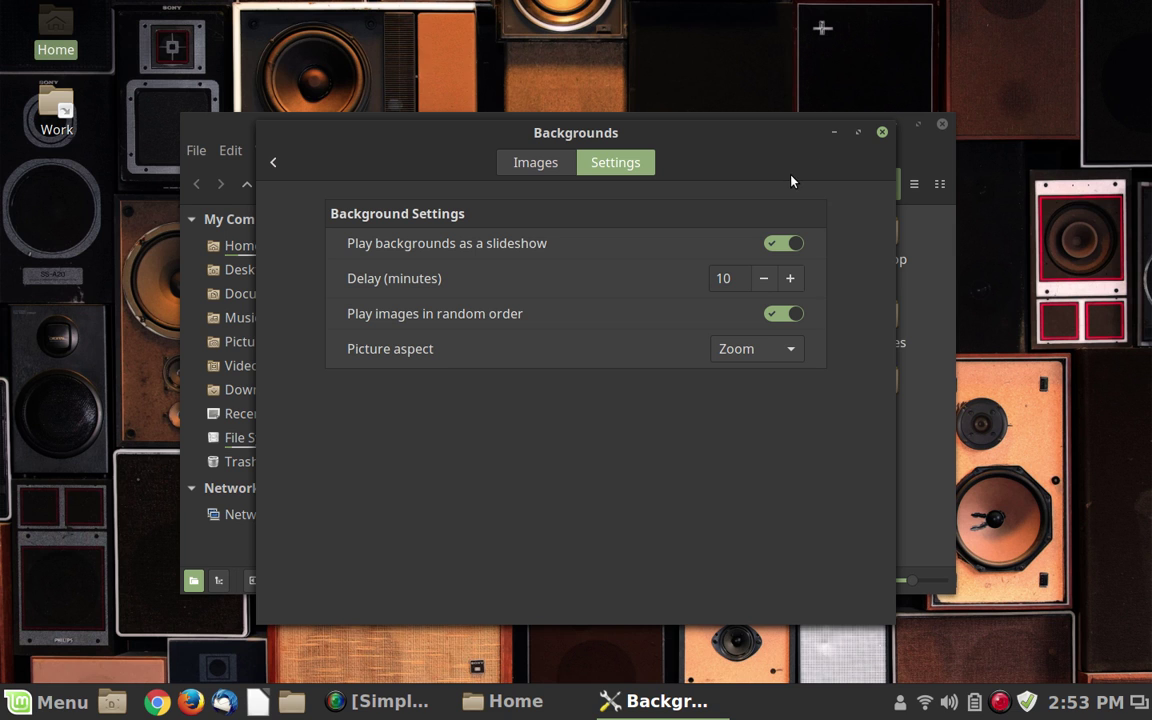
left_click(555, 172)
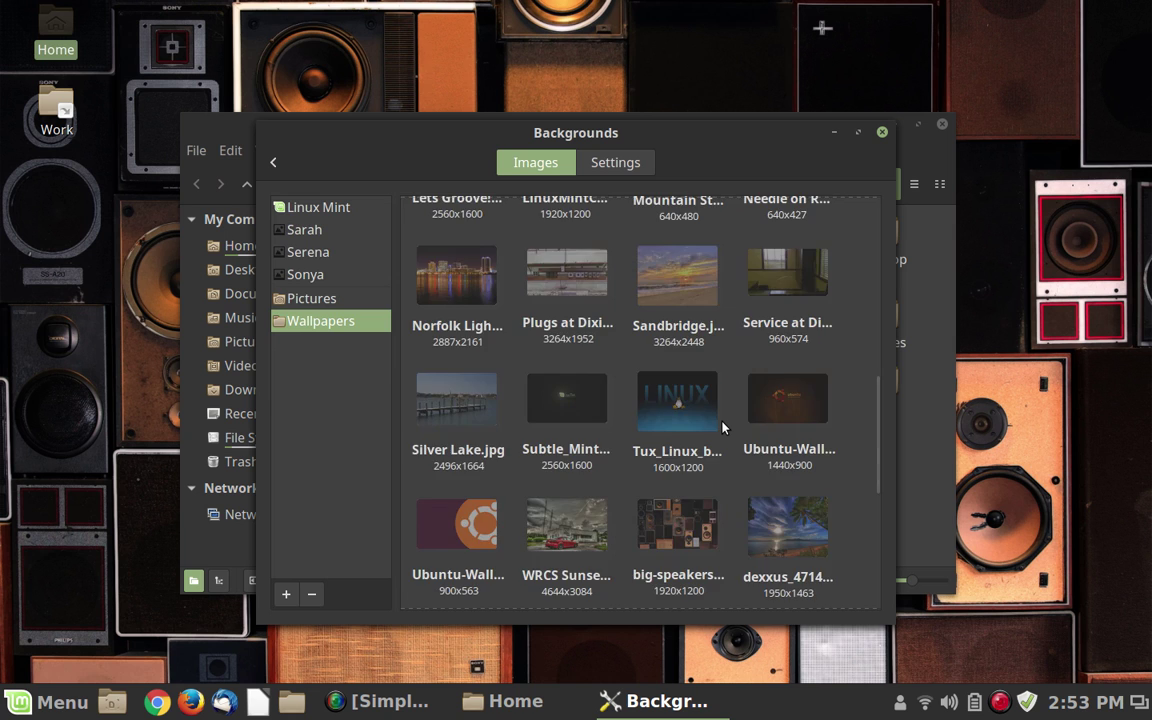
scroll(722, 427, "down", 5)
scroll(722, 427, "up", 4)
scroll(722, 427, "up", 10)
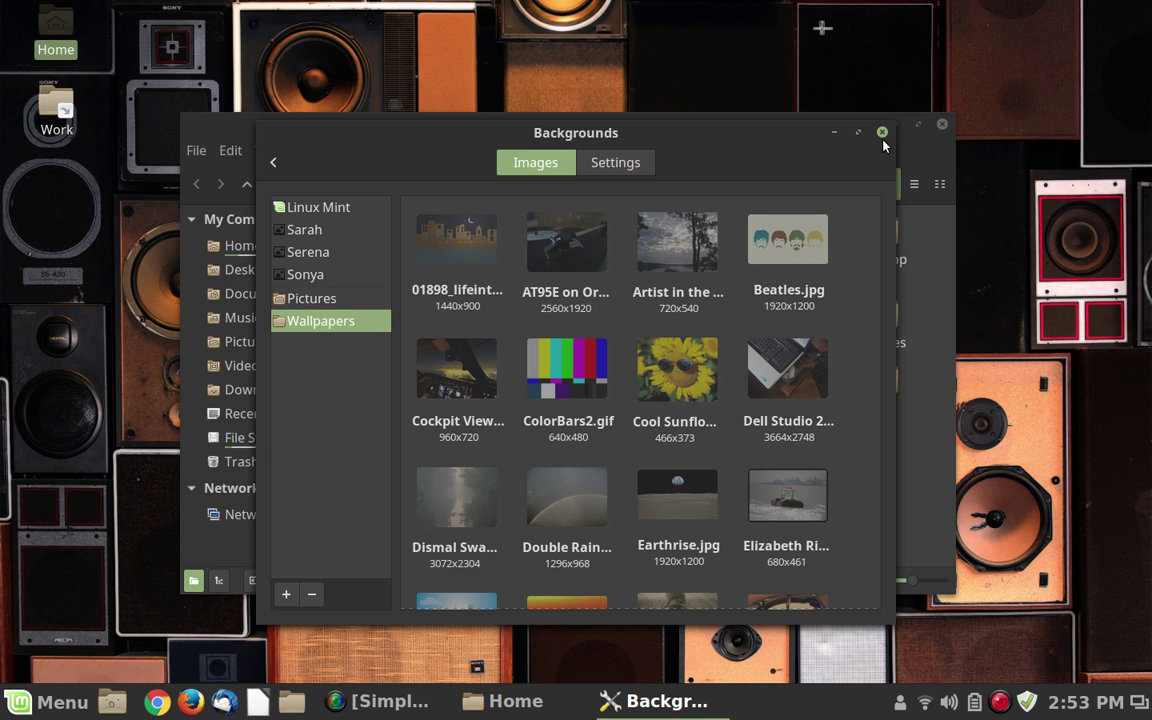
Close the Backgrounds window and the Home folder window.
left_click(882, 132)
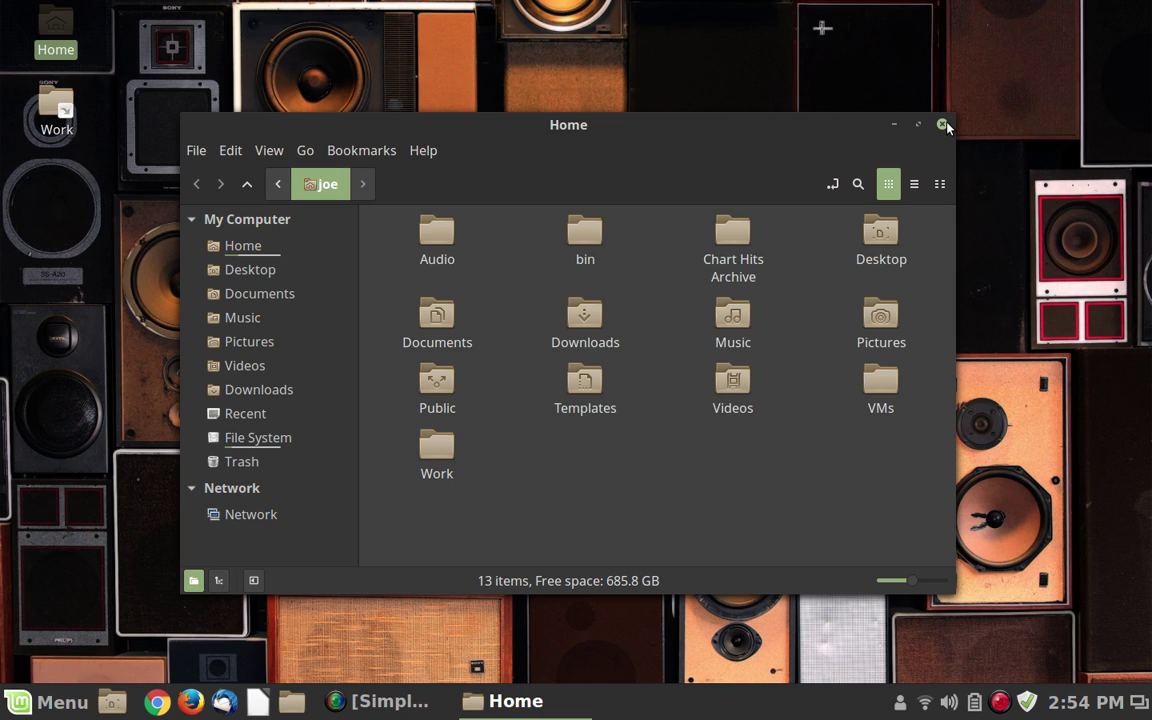
left_click(942, 123)
left_click(942, 124)
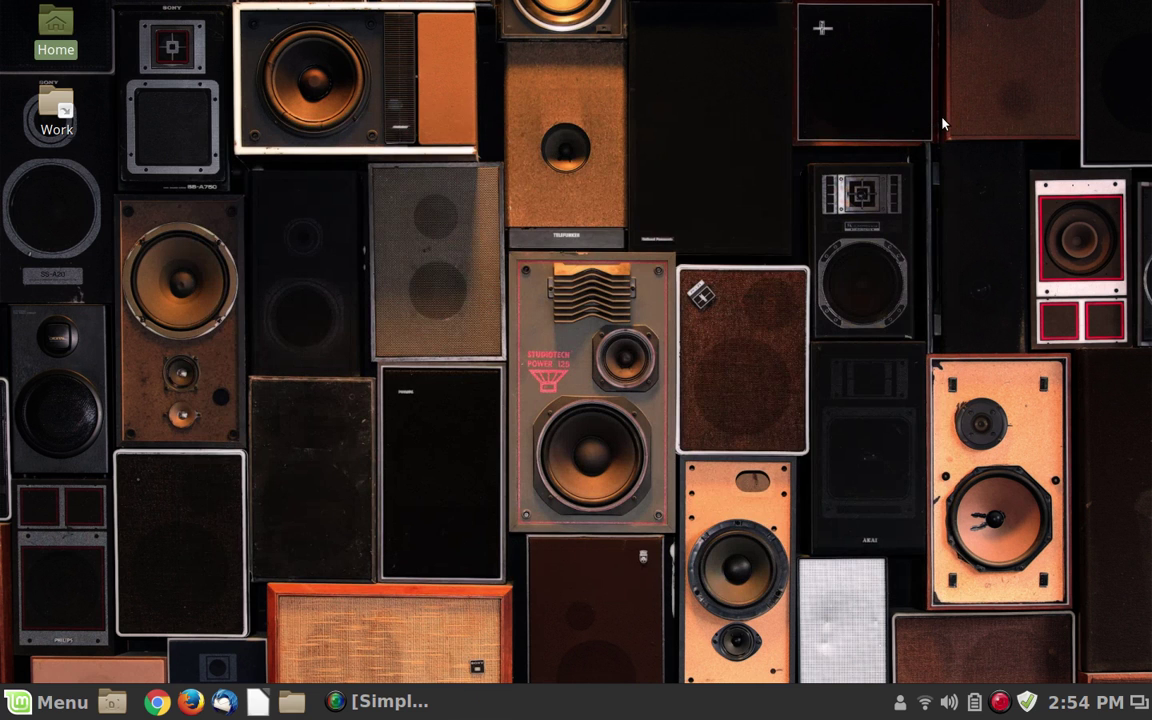